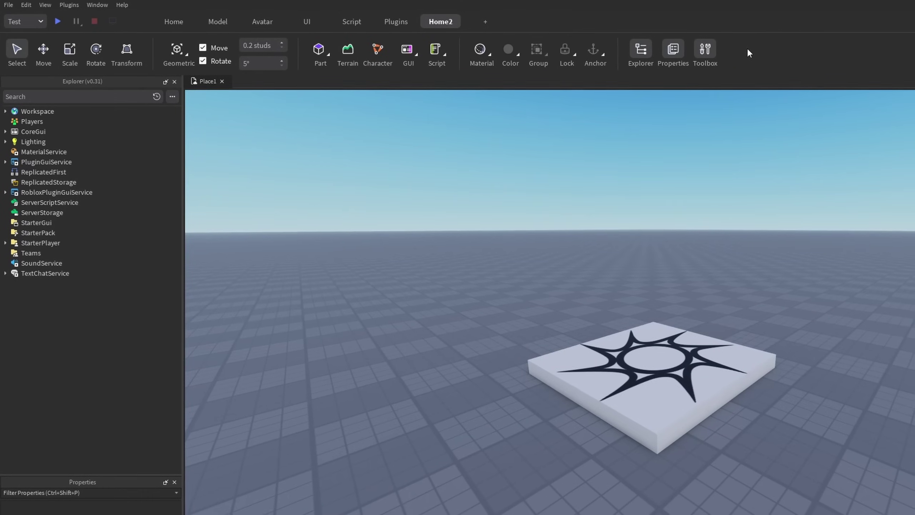
Find the Import 3D tool by searching for "import" and add it to the Home2 tab.
{"action": "right_click", "coordinate": [743, 49]}
{"action": "left_click", "coordinate": [756, 60]}
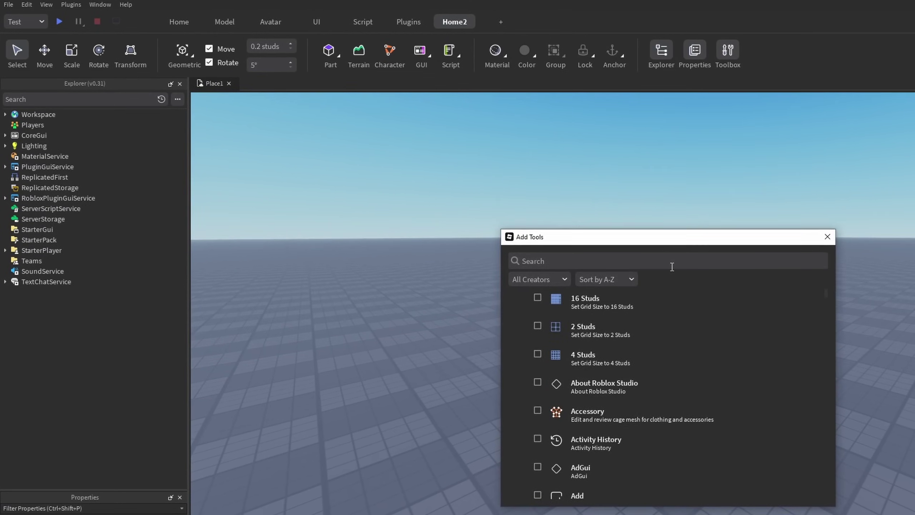
{"action": "left_click", "coordinate": [672, 266]}
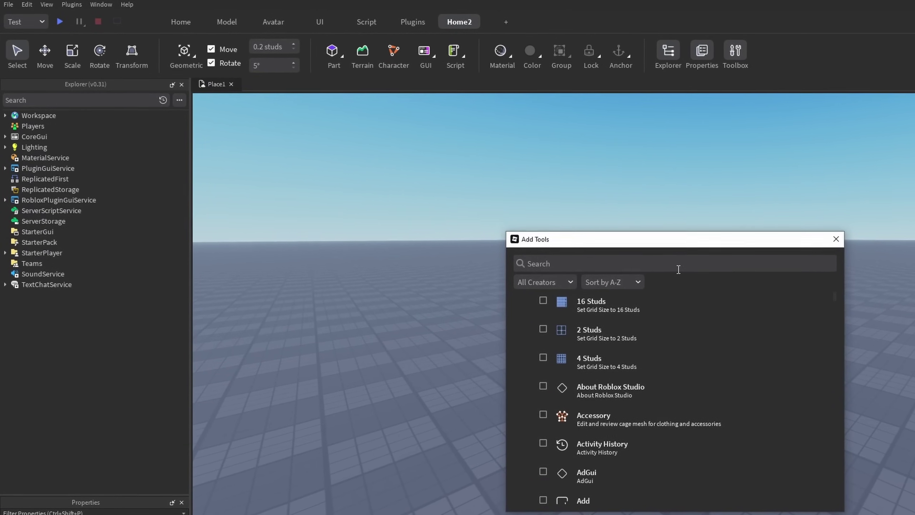
{"action": "type", "text": "import"}
{"action": "left_click", "coordinate": [738, 293]}
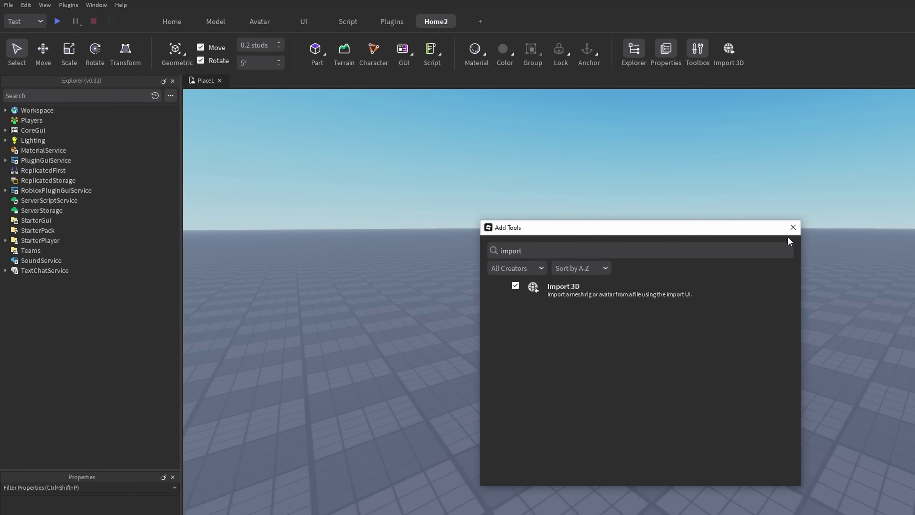
{"action": "left_click", "coordinate": [793, 227]}
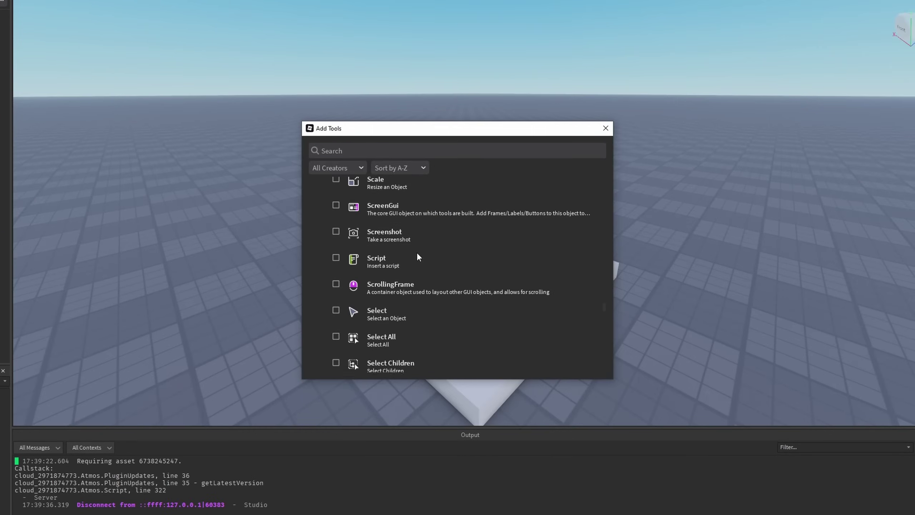
Browse the available tools and add 16 Studs and 2 Studs to the Untitled tab.
{"action": "scroll", "coordinate": [415, 245], "scroll_direction": "down", "scroll_amount": 3}
{"action": "scroll", "coordinate": [413, 234], "scroll_direction": "down", "scroll_amount": 1}
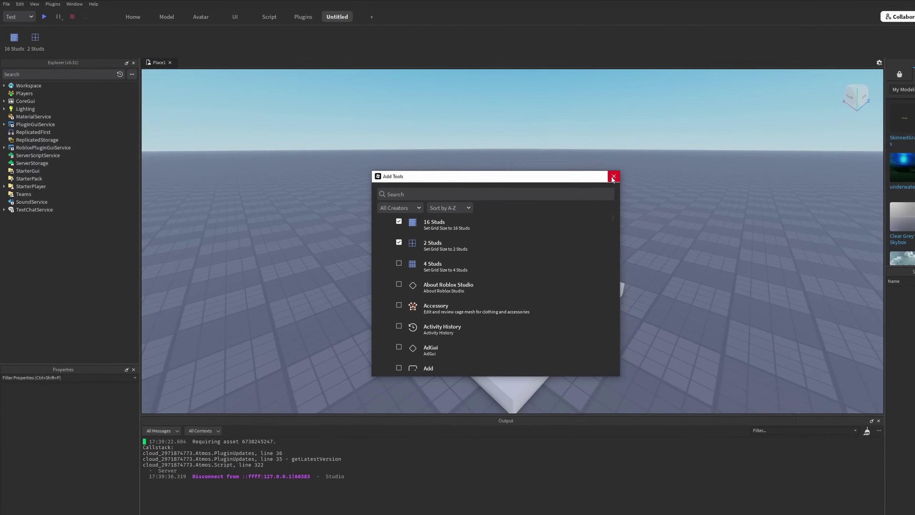
{"action": "left_click", "coordinate": [601, 172]}
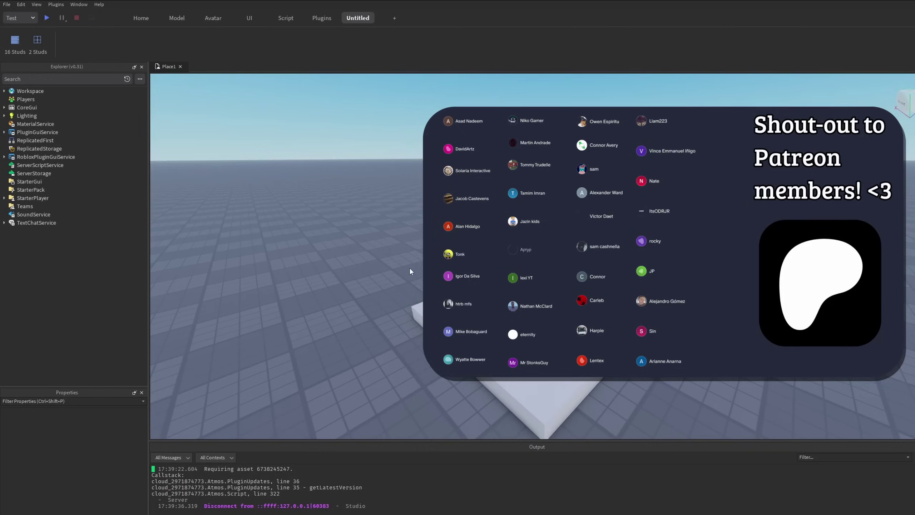
Add the Accessory and Activity History tools to the Untitled tab.
{"action": "right_click", "coordinate": [201, 54]}
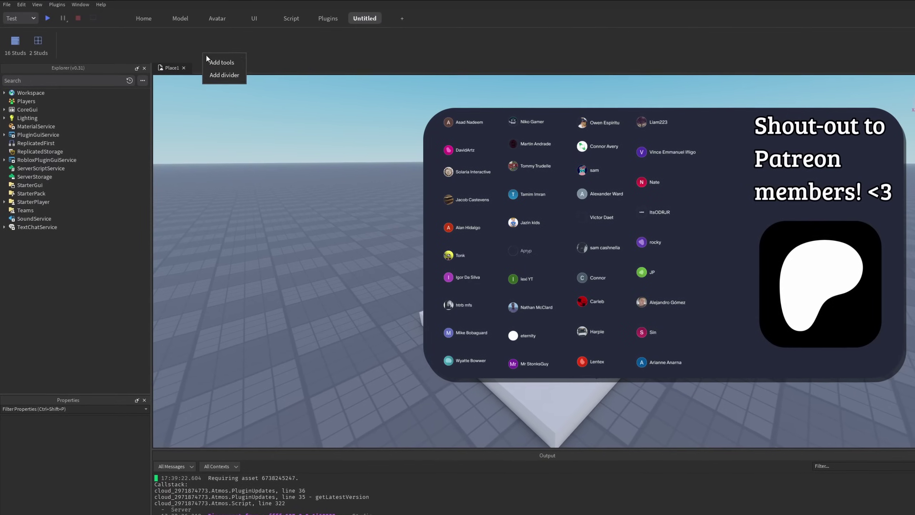
{"action": "left_click", "coordinate": [218, 58]}
{"action": "left_click", "coordinate": [460, 327]}
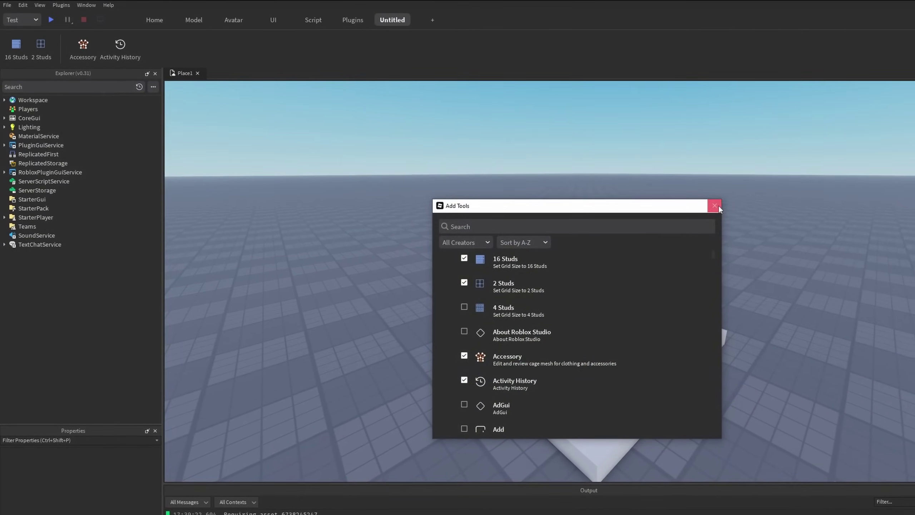
{"action": "left_click", "coordinate": [702, 202]}
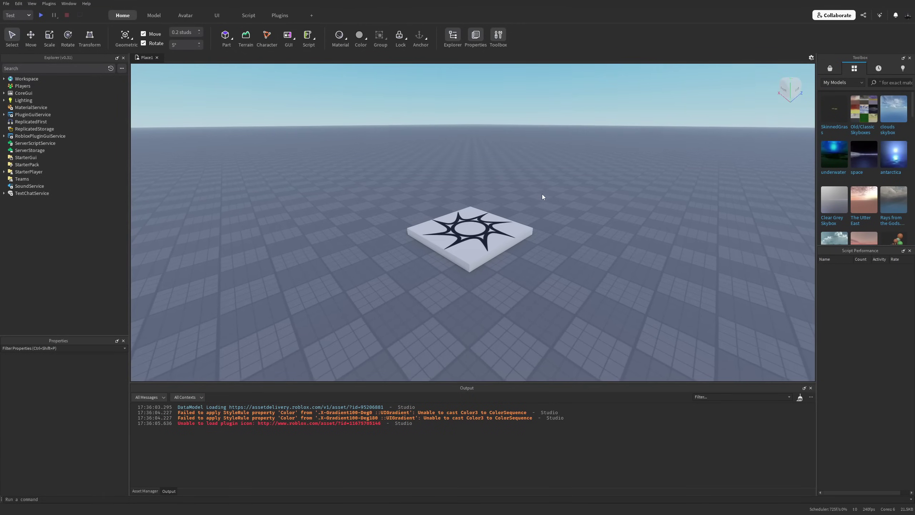
{"action": "scroll", "coordinate": [542, 194], "scroll_direction": "up", "scroll_amount": 3}
{"action": "key", "text": "s"}
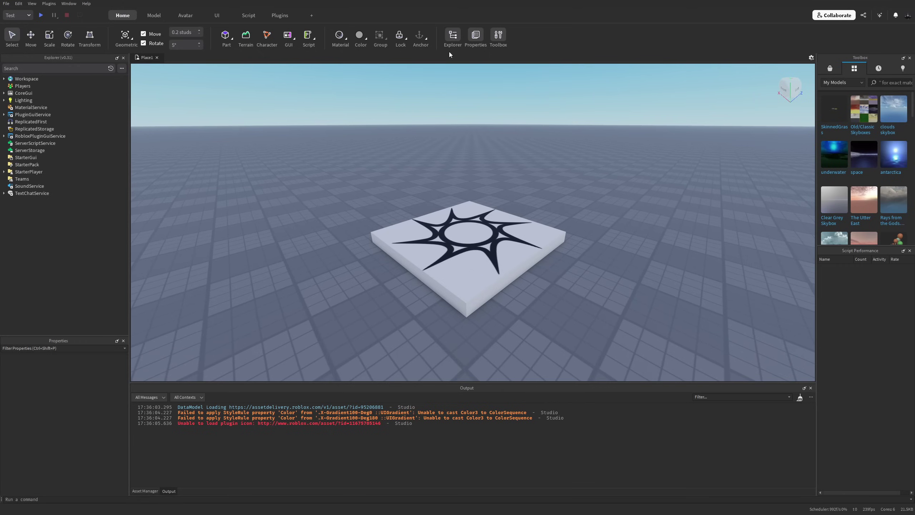
{"action": "key", "text": "w"}
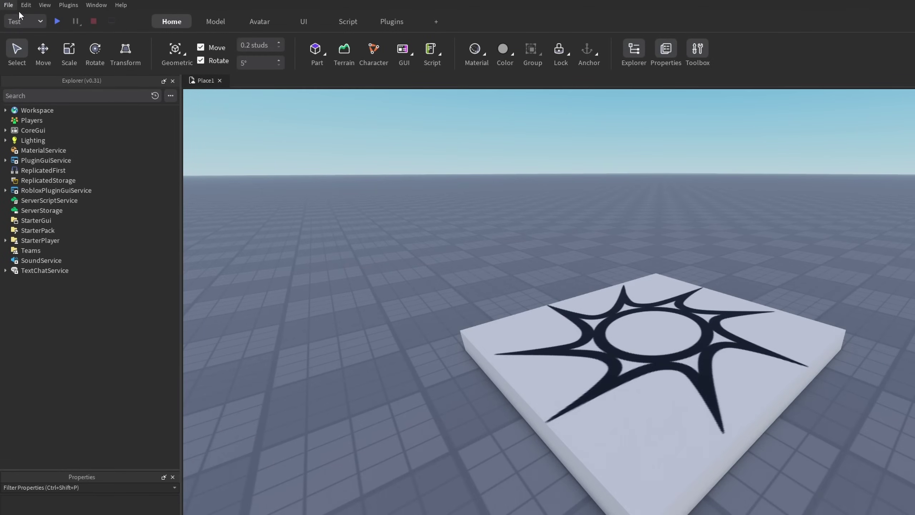
Make sure Next Gen Studio Preview is enabled in the beta features and save the selection.
{"action": "left_click", "coordinate": [13, 5]}
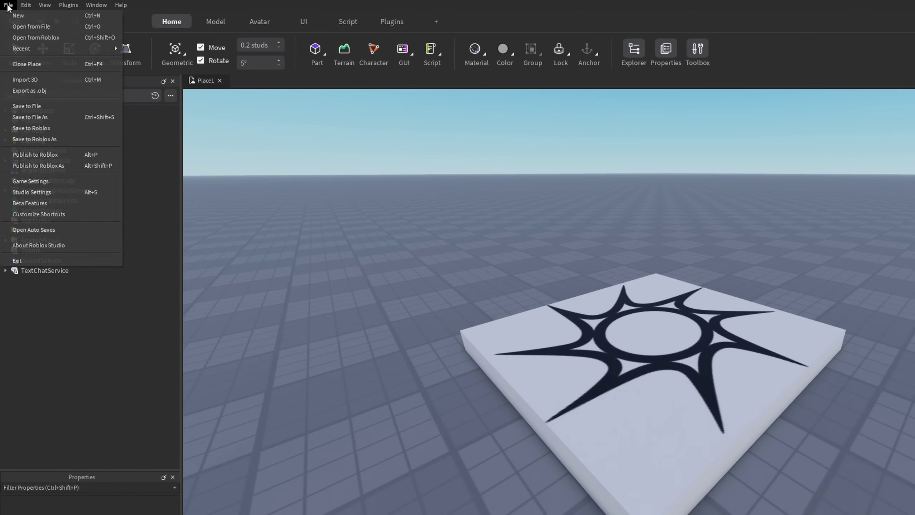
{"action": "left_click", "coordinate": [70, 204]}
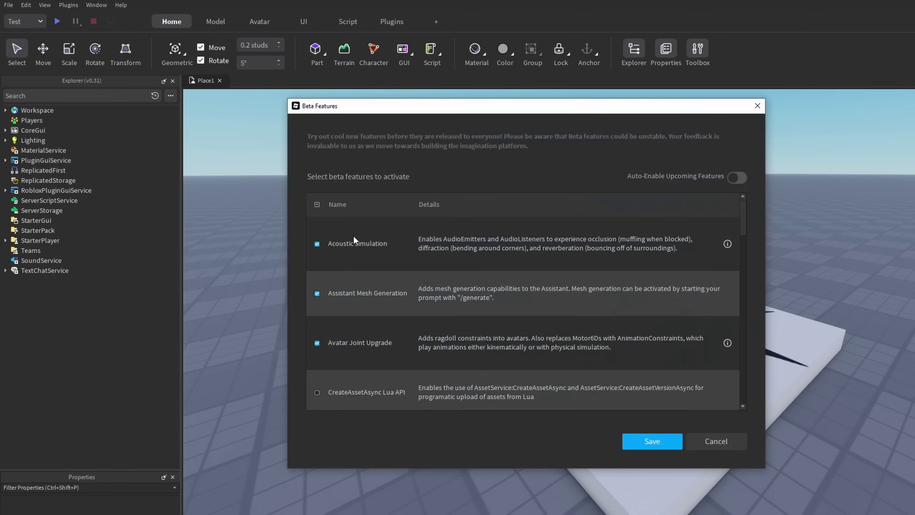
{"action": "scroll", "coordinate": [313, 317], "scroll_direction": "down", "scroll_amount": 1}
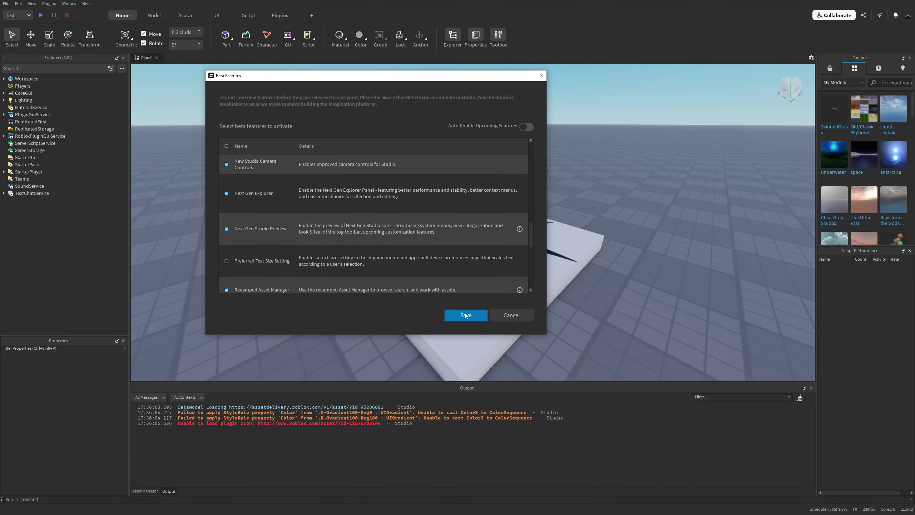
{"action": "left_click", "coordinate": [468, 313]}
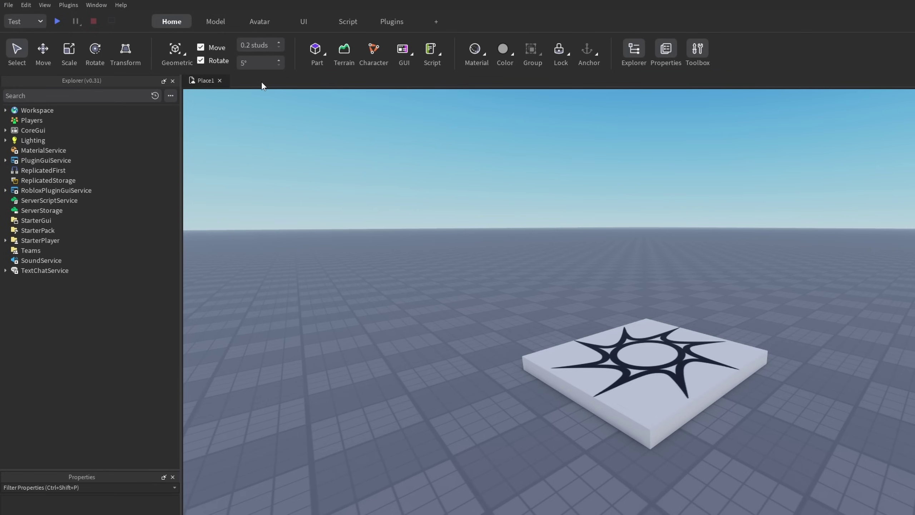
Try the Test Here and Server & Clients playtest modes.
{"action": "left_click", "coordinate": [40, 22]}
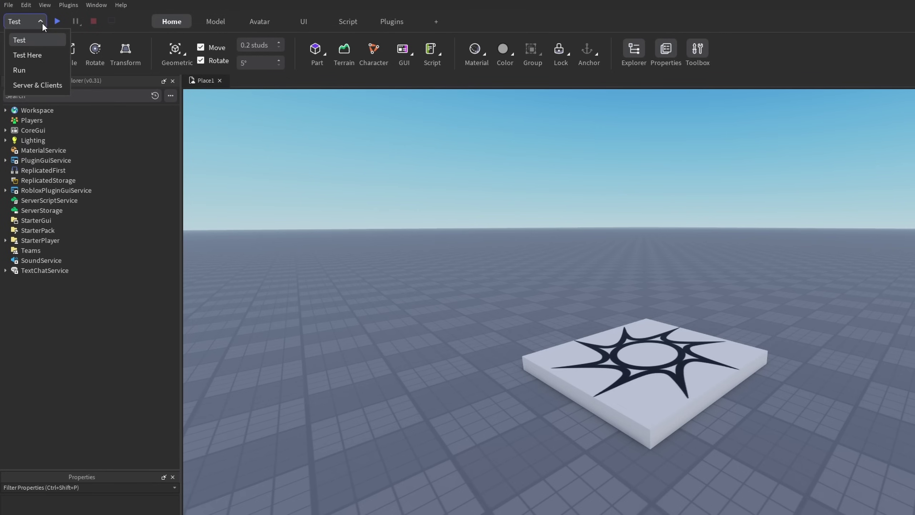
{"action": "left_click", "coordinate": [36, 55]}
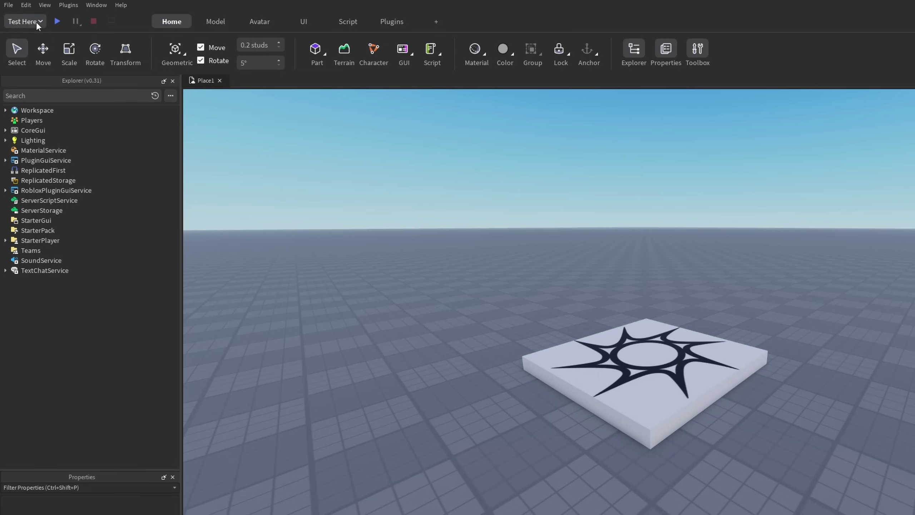
{"action": "left_click", "coordinate": [35, 22]}
{"action": "left_click", "coordinate": [32, 86]}
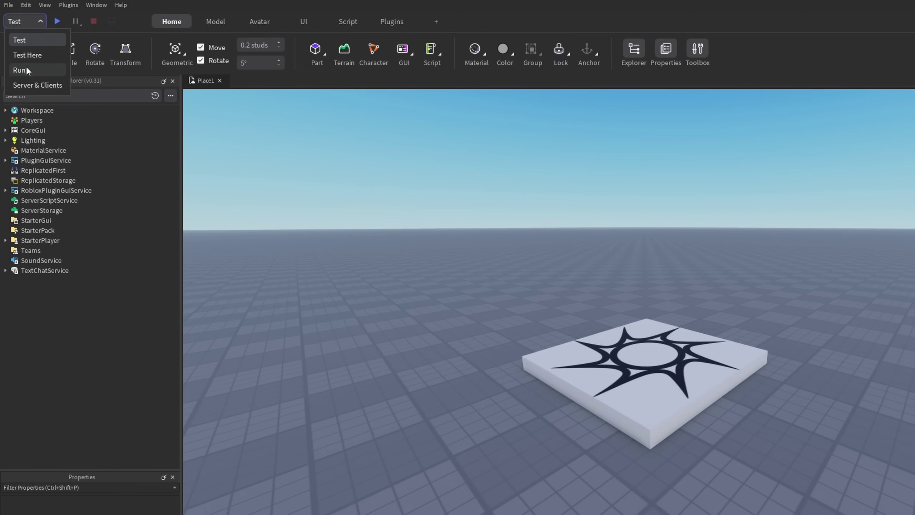
{"action": "left_click", "coordinate": [36, 86]}
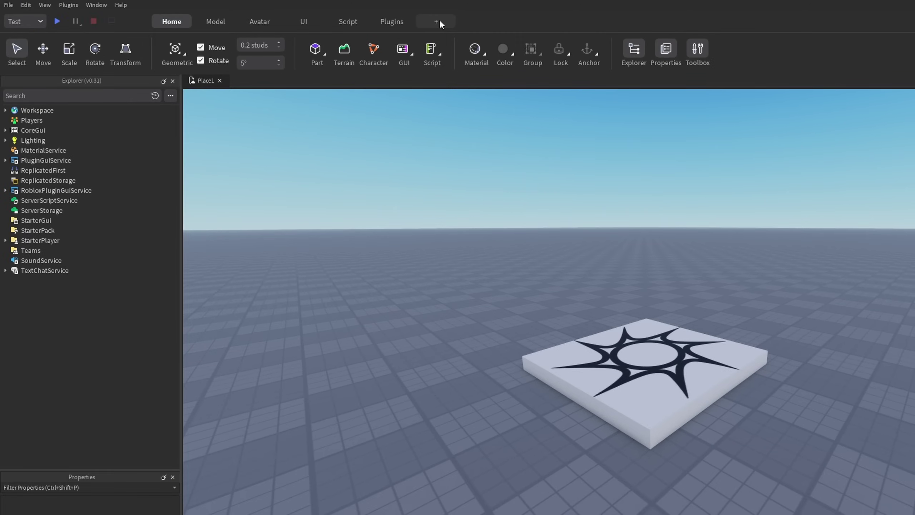
Create a new empty ribbon tab named Home2.
{"action": "left_click", "coordinate": [439, 20]}
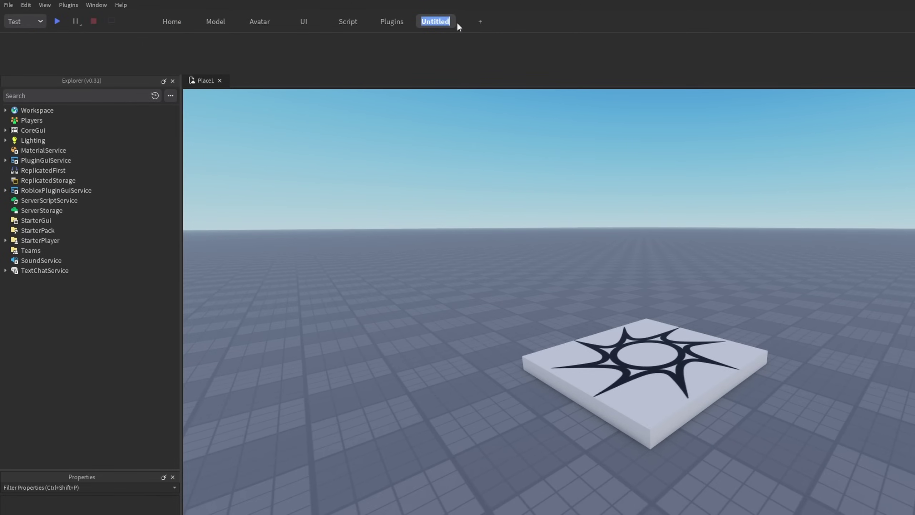
{"action": "key", "text": "BackSpace"}
{"action": "type", "text": "Home2"}
{"action": "key", "text": "Return"}
Open the tab manager and hide the Home tab from the ribbon.
{"action": "left_click", "coordinate": [176, 22]}
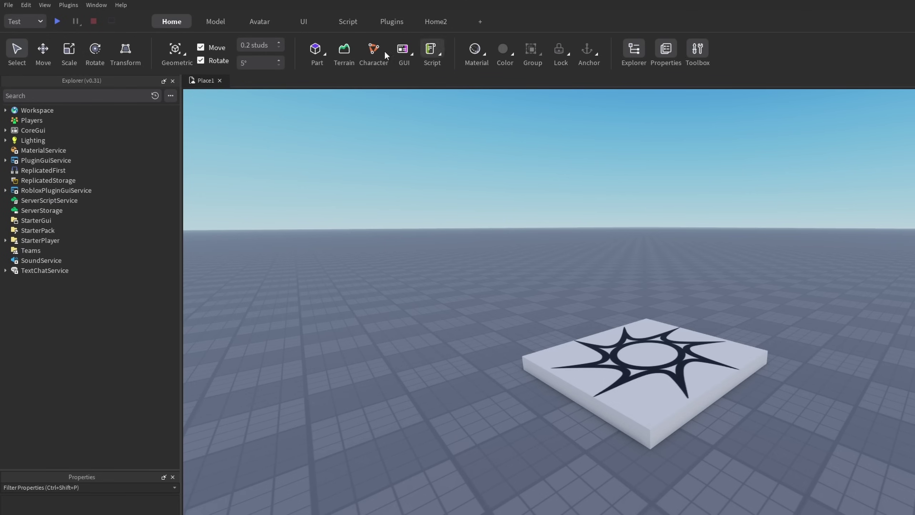
{"action": "right_click", "coordinate": [505, 24]}
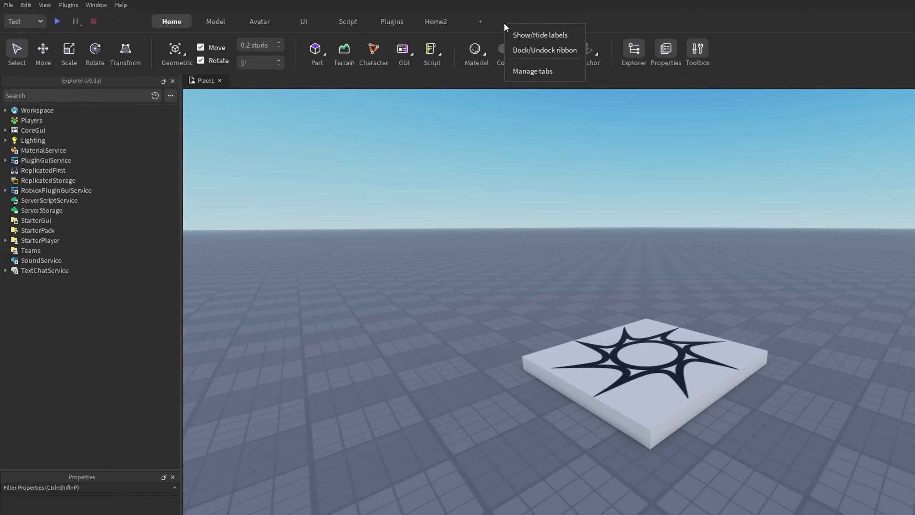
{"action": "left_click", "coordinate": [536, 73]}
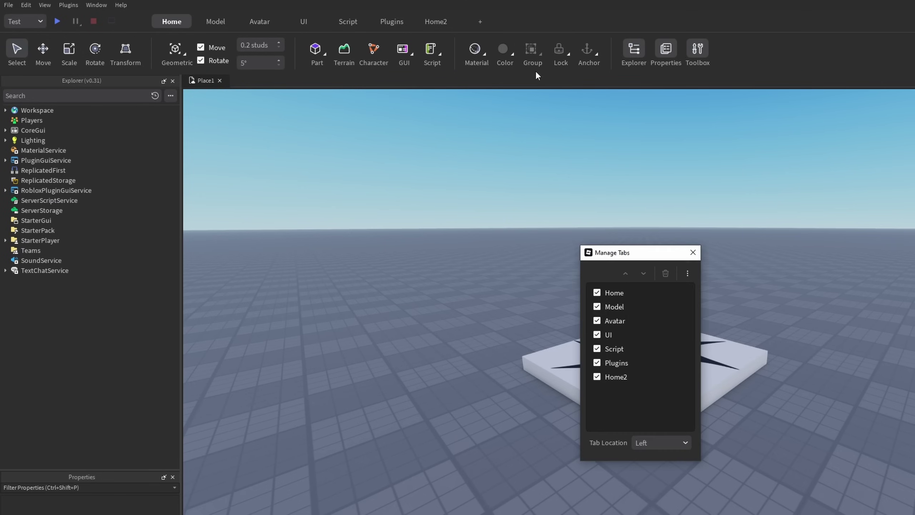
{"action": "left_click", "coordinate": [427, 209]}
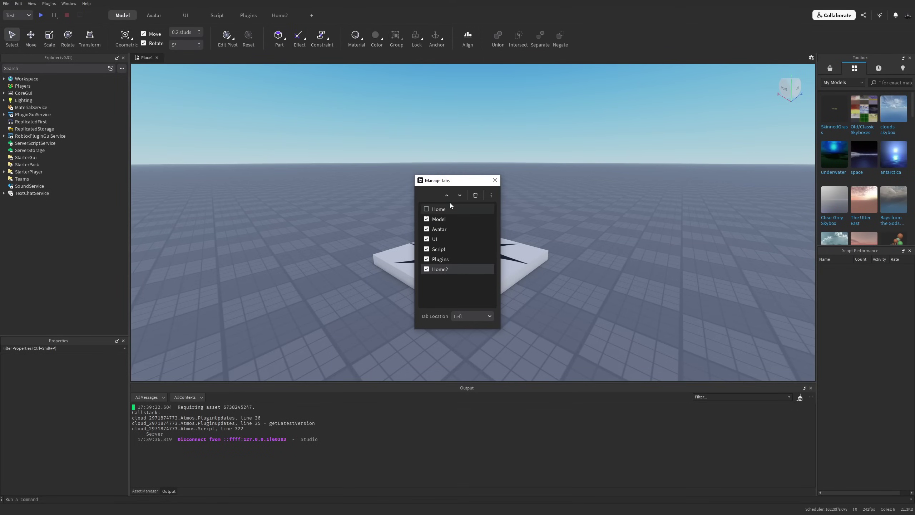
Move the Home2 tab up to directly below Home in the tab order and switch to it.
{"action": "left_click", "coordinate": [447, 195]}
{"action": "left_click", "coordinate": [447, 195]}
{"action": "left_click", "coordinate": [447, 195]}
{"action": "left_click", "coordinate": [447, 195]}
{"action": "left_click", "coordinate": [447, 195]}
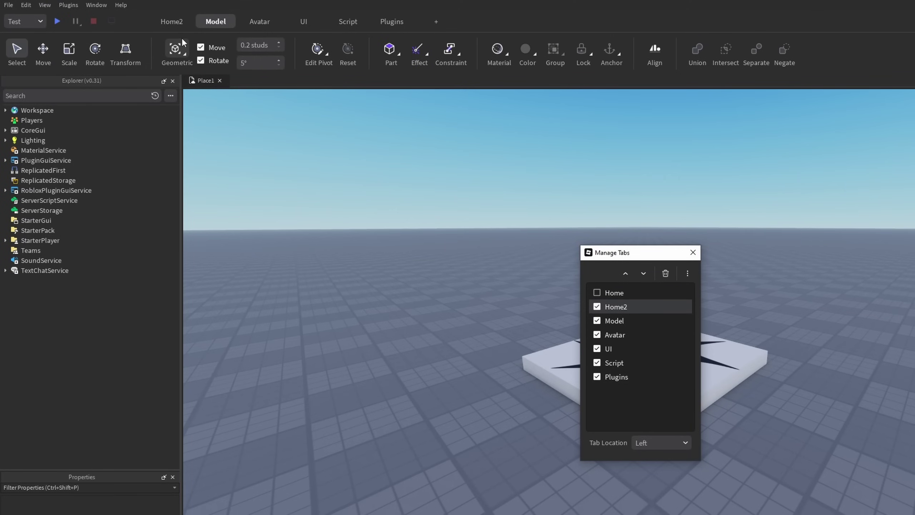
{"action": "left_click", "coordinate": [168, 20]}
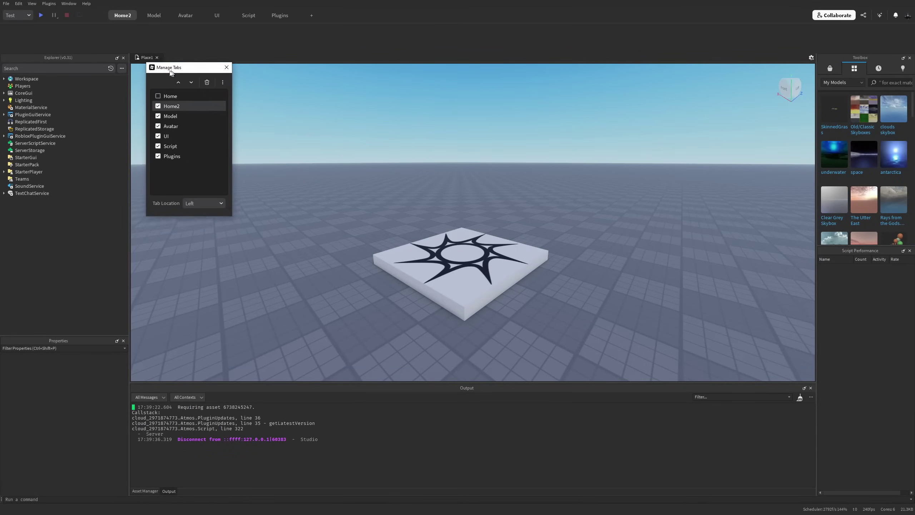
{"action": "mouse_move", "coordinate": [171, 72]}
{"action": "left_mouse_down"}
{"action": "mouse_move", "coordinate": [184, 81]}
{"action": "mouse_move", "coordinate": [160, 84]}
{"action": "left_mouse_up"}
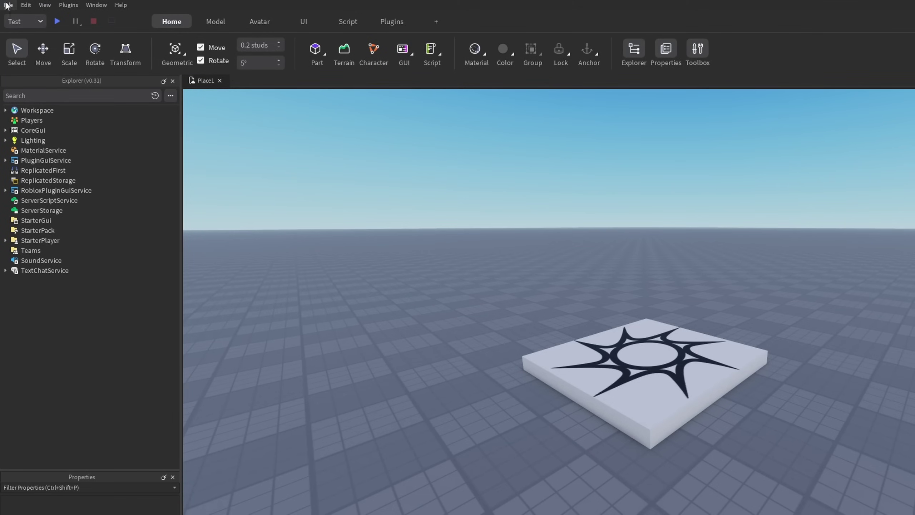
{"action": "left_click", "coordinate": [6, 3]}
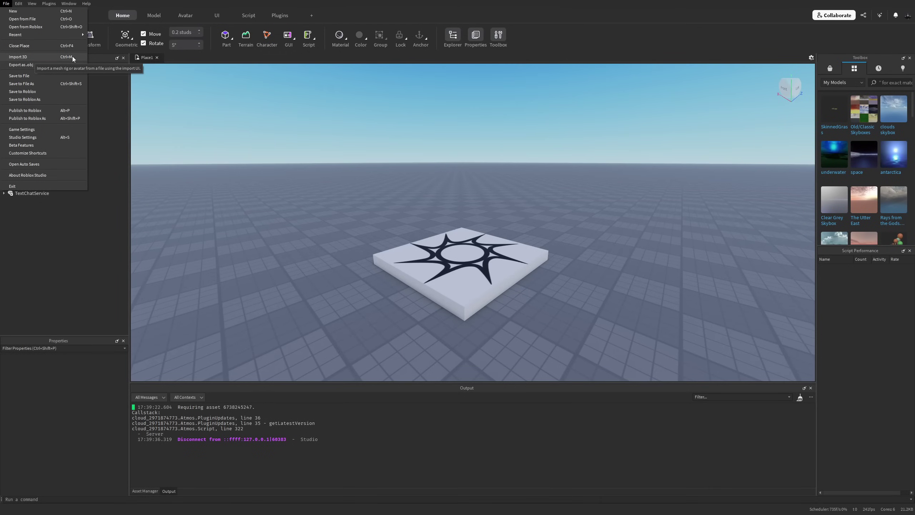
{"action": "key", "text": "Escape"}
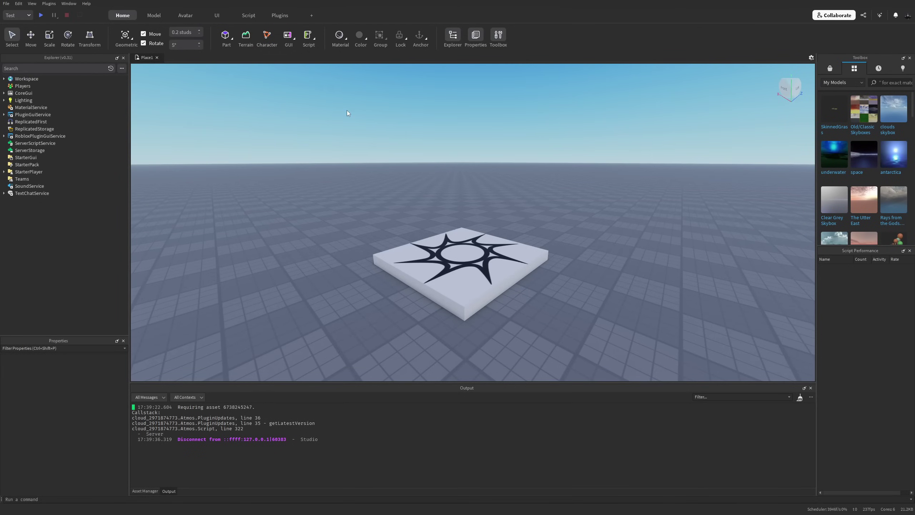
{"action": "left_click", "coordinate": [6, 3]}
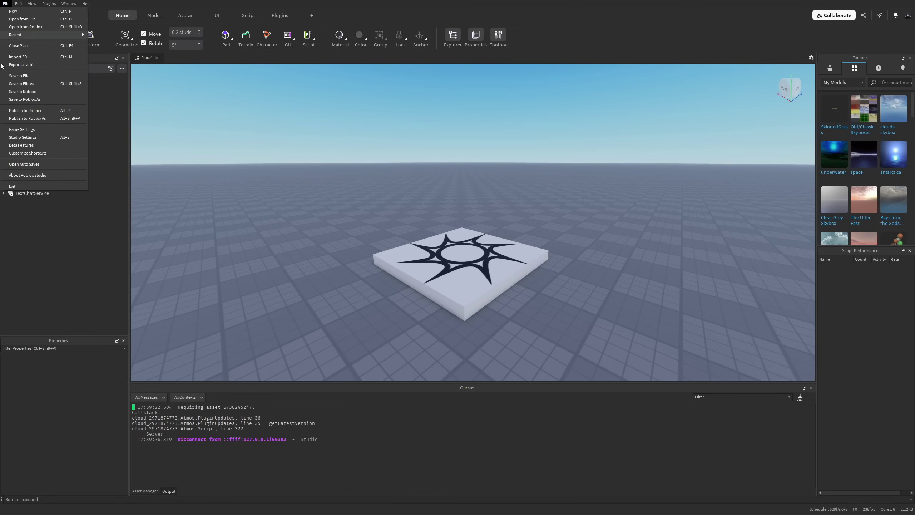
{"action": "left_click", "coordinate": [543, 34]}
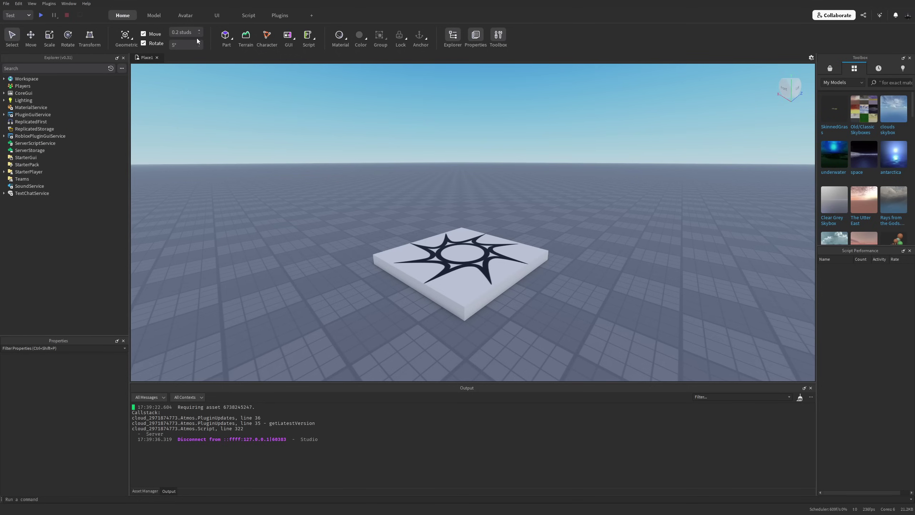
Duplicate the Home tab and name the copy Home2.
{"action": "right_click", "coordinate": [115, 16]}
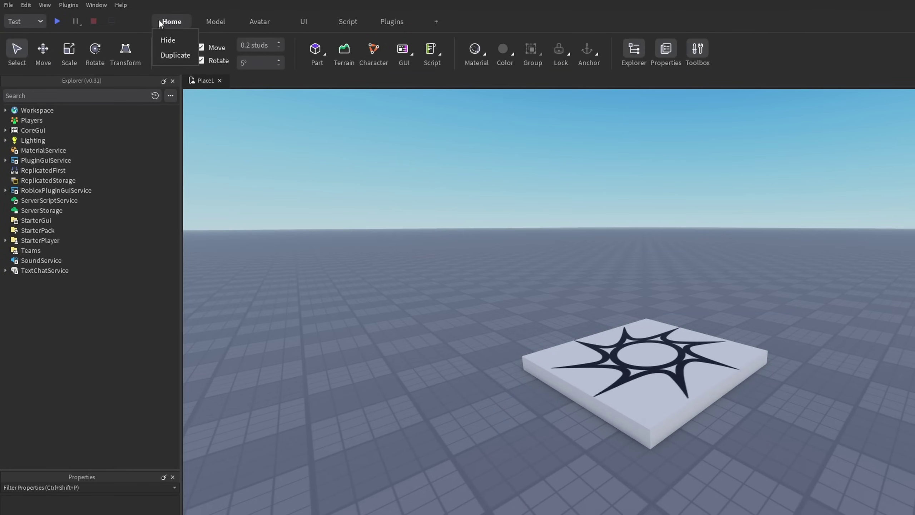
{"action": "left_click", "coordinate": [177, 55]}
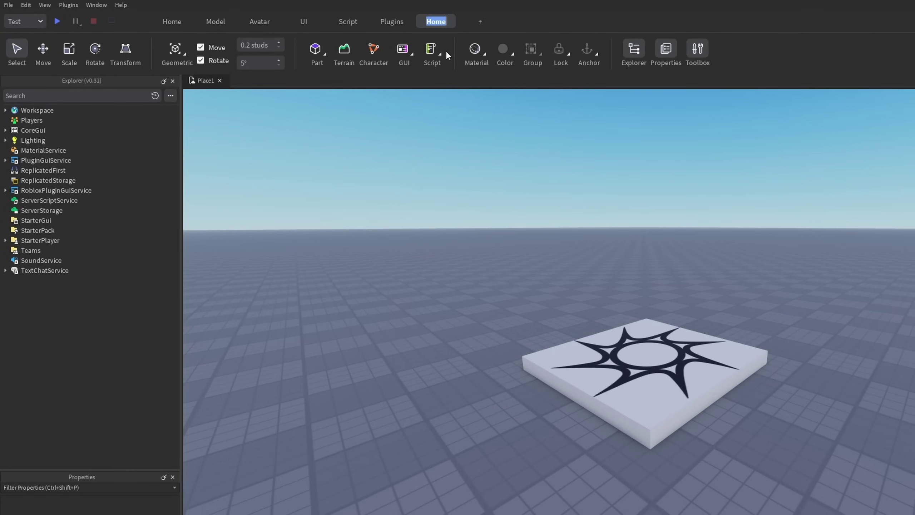
{"action": "key", "text": "Right"}
{"action": "type", "text": "2"}
{"action": "key", "text": "Return"}
Search the available tools for "import" and add the Import 3D tool after Toolbox on the Home2 ribbon tab.
{"action": "right_click", "coordinate": [739, 48]}
{"action": "left_click", "coordinate": [764, 60]}
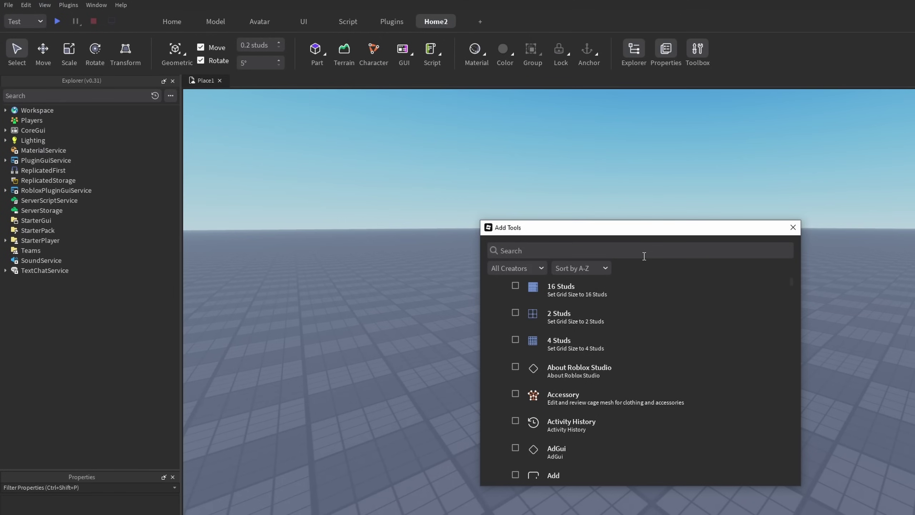
{"action": "type", "text": "import"}
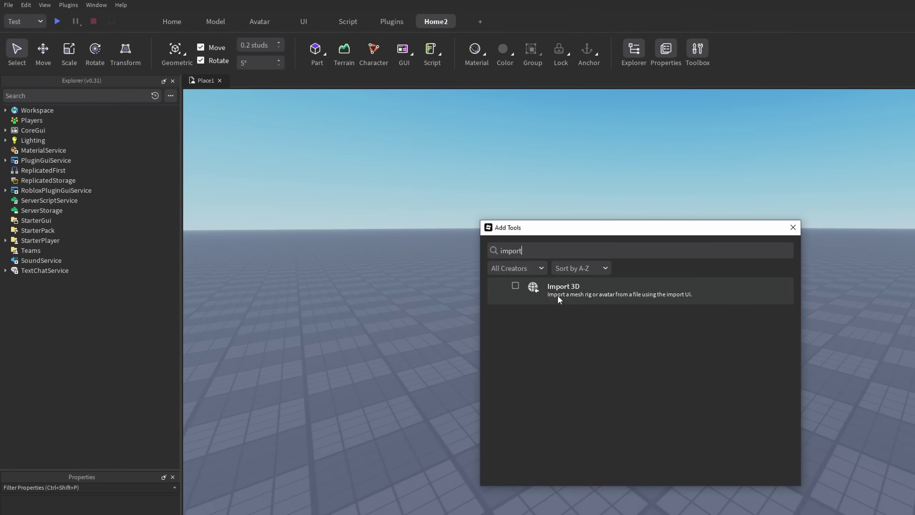
{"action": "left_click", "coordinate": [558, 295]}
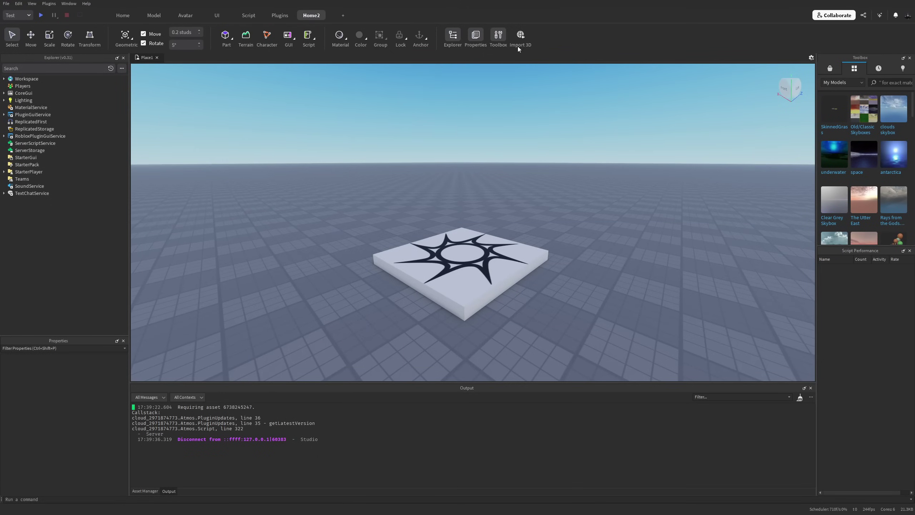
{"action": "left_click", "coordinate": [453, 37]}
{"action": "left_click", "coordinate": [450, 36]}
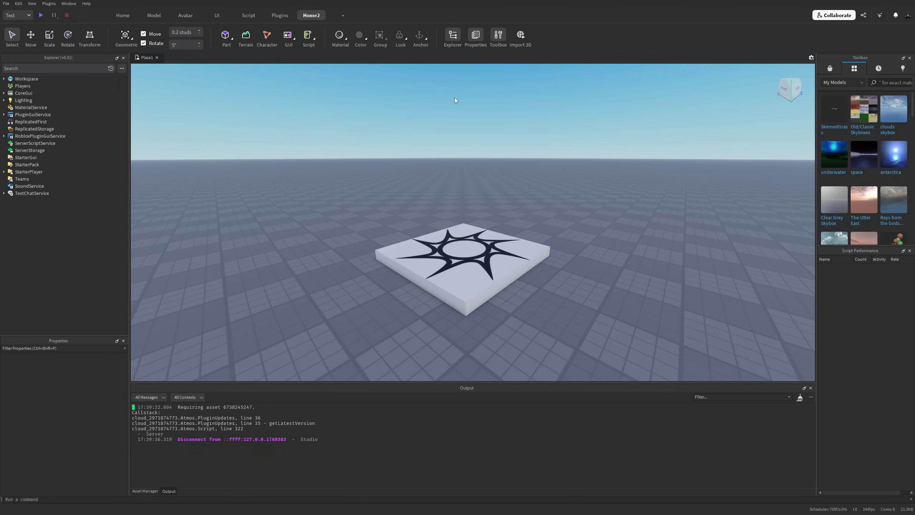
Hide the original Home tab in the tab manager and move Home2 up to the first position in the ribbon.
{"action": "right_click", "coordinate": [362, 10]}
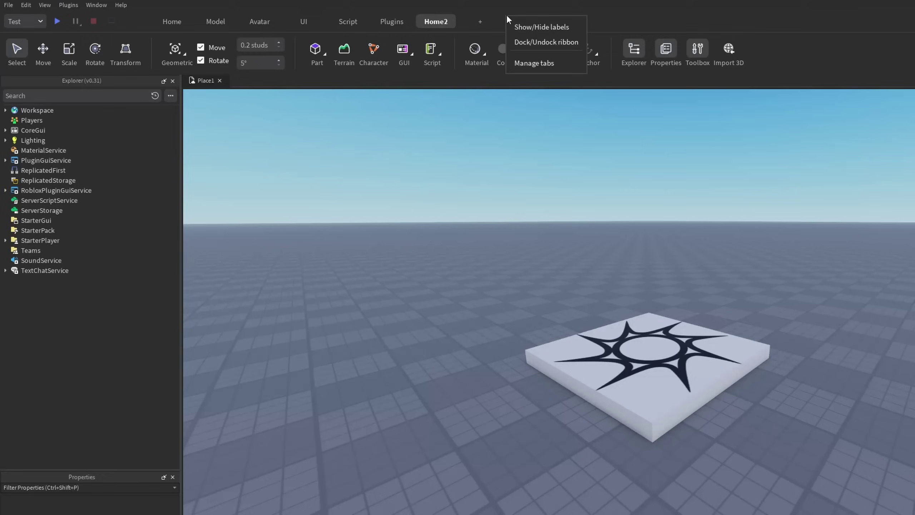
{"action": "left_click", "coordinate": [385, 45]}
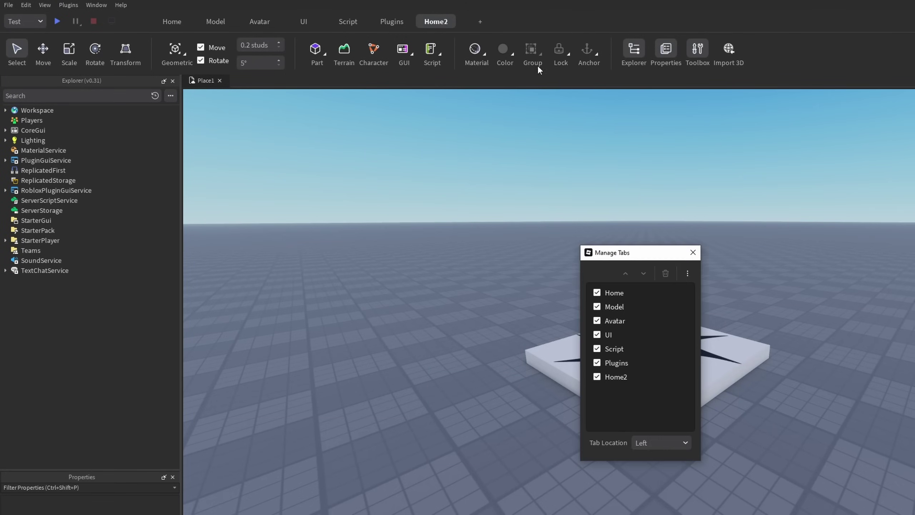
{"action": "left_click", "coordinate": [598, 293]}
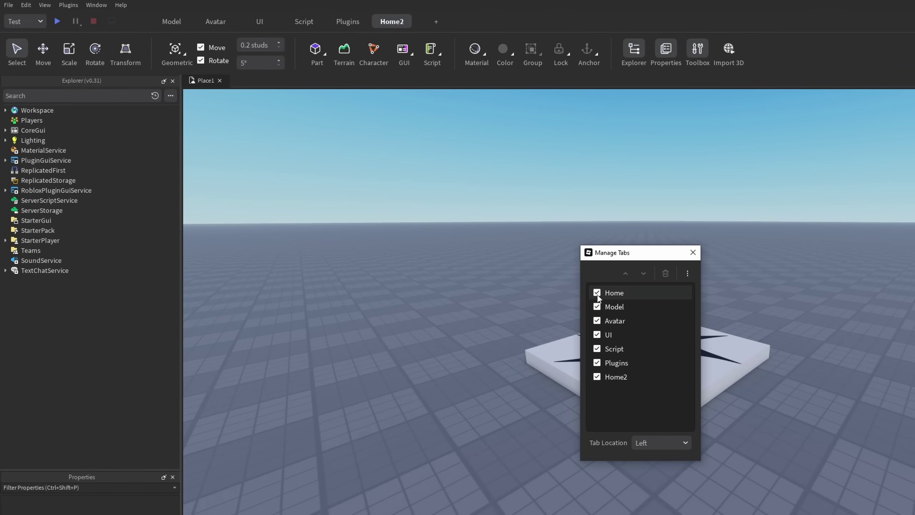
{"action": "left_click", "coordinate": [635, 377]}
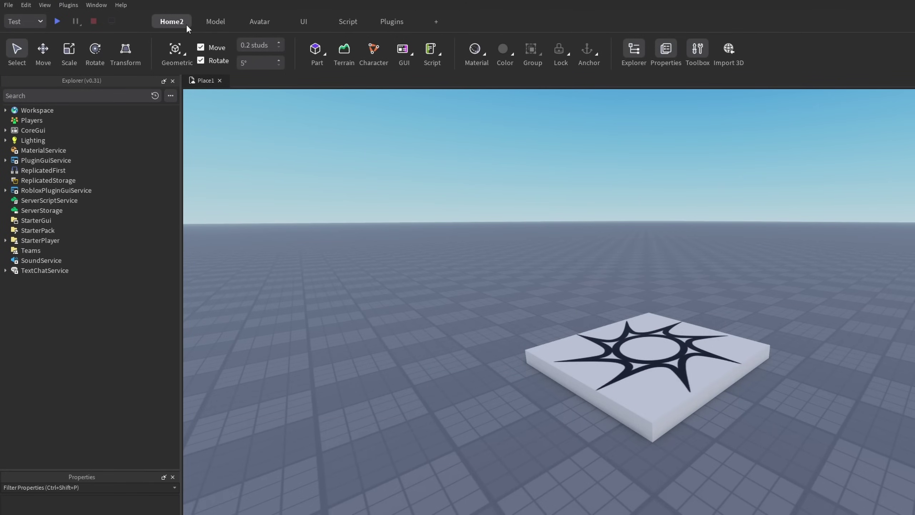
Rename the Home2 ribbon tab to Home.
{"action": "right_click", "coordinate": [186, 24]}
{"action": "left_click", "coordinate": [176, 57]}
{"action": "key", "text": "BackSpace"}
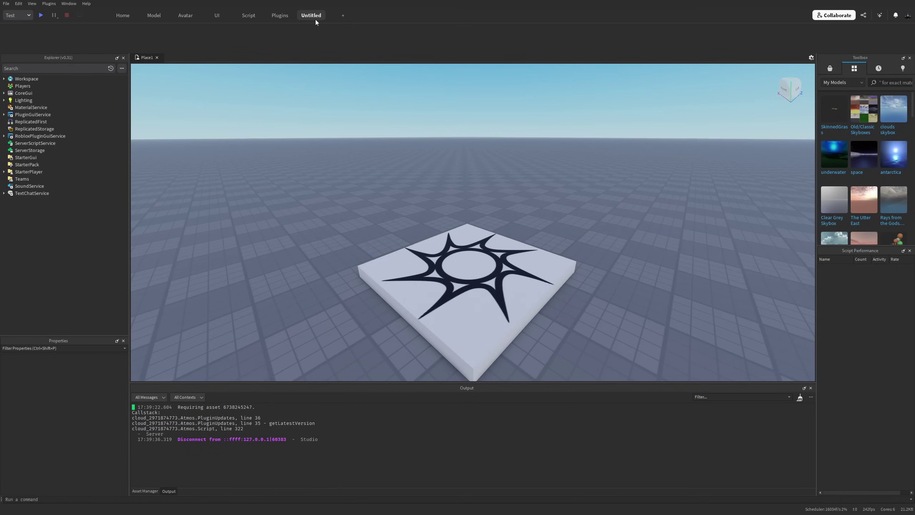
Add the 16 Studs and 2 Studs tools to the new Untitled ribbon tab.
{"action": "right_click", "coordinate": [317, 38]}
{"action": "left_click", "coordinate": [340, 44]}
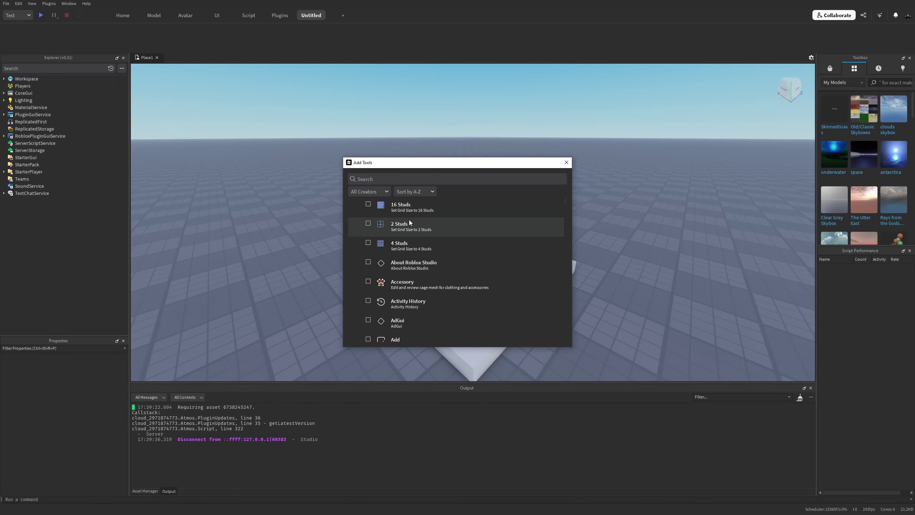
{"action": "left_click", "coordinate": [409, 220]}
{"action": "left_click", "coordinate": [409, 230]}
{"action": "left_click", "coordinate": [566, 162]}
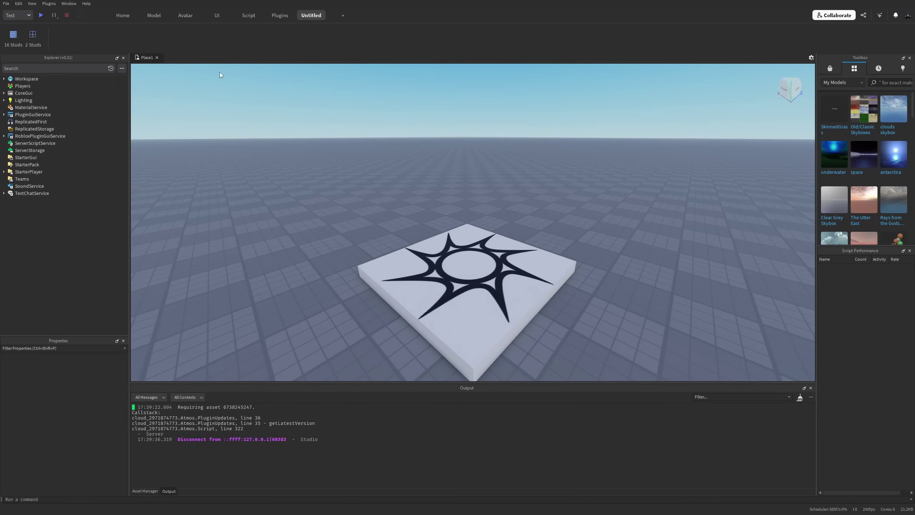
Add the Accessory and Activity History tools to the Untitled tab, separate from the stud grid tools.
{"action": "right_click", "coordinate": [176, 48]}
{"action": "left_click", "coordinate": [191, 54]}
{"action": "left_click", "coordinate": [398, 287]}
{"action": "left_click", "coordinate": [407, 304]}
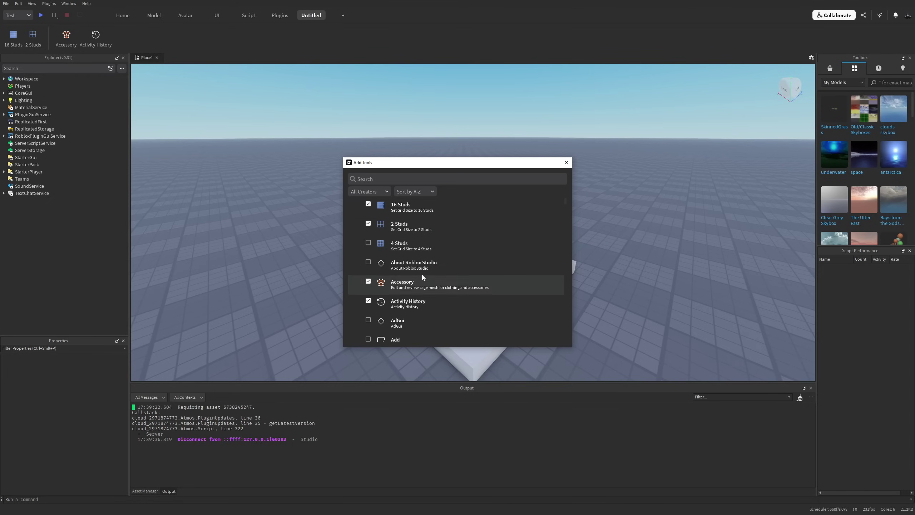
Look through the alphabetical list of tools that can be added to the ribbon, including a search for "game".
{"action": "scroll", "coordinate": [525, 216], "scroll_direction": "down", "scroll_amount": 5}
{"action": "scroll", "coordinate": [446, 252], "scroll_direction": "down", "scroll_amount": 6}
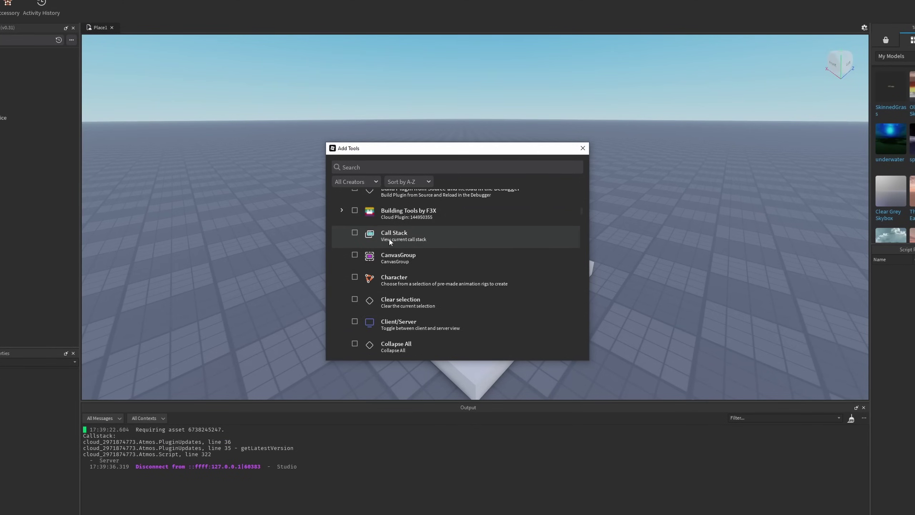
{"action": "scroll", "coordinate": [389, 240], "scroll_direction": "down", "scroll_amount": 4}
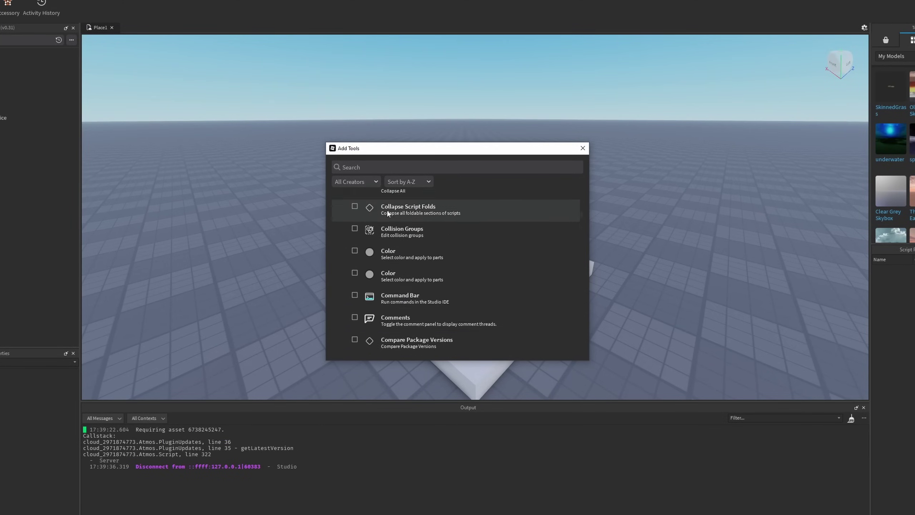
{"action": "scroll", "coordinate": [373, 246], "scroll_direction": "up", "scroll_amount": 4}
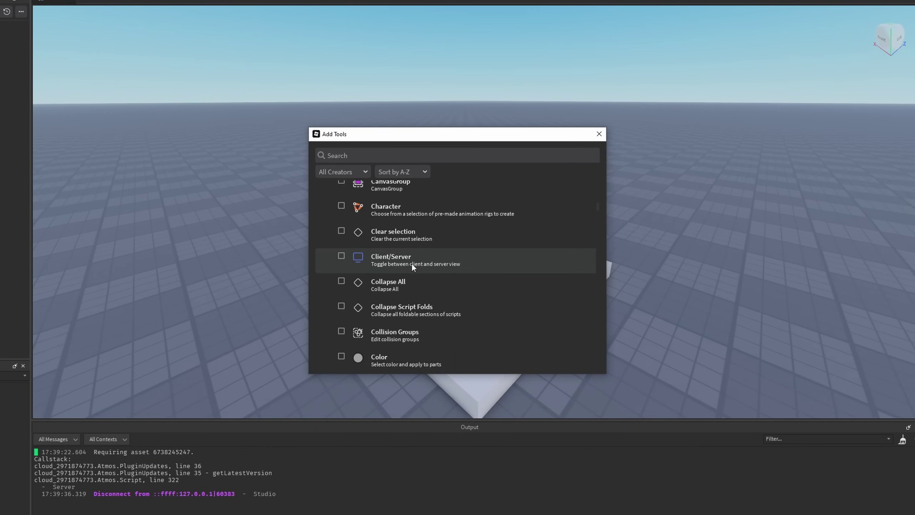
{"action": "scroll", "coordinate": [429, 234], "scroll_direction": "down", "scroll_amount": 2}
{"action": "scroll", "coordinate": [458, 208], "scroll_direction": "down", "scroll_amount": 4}
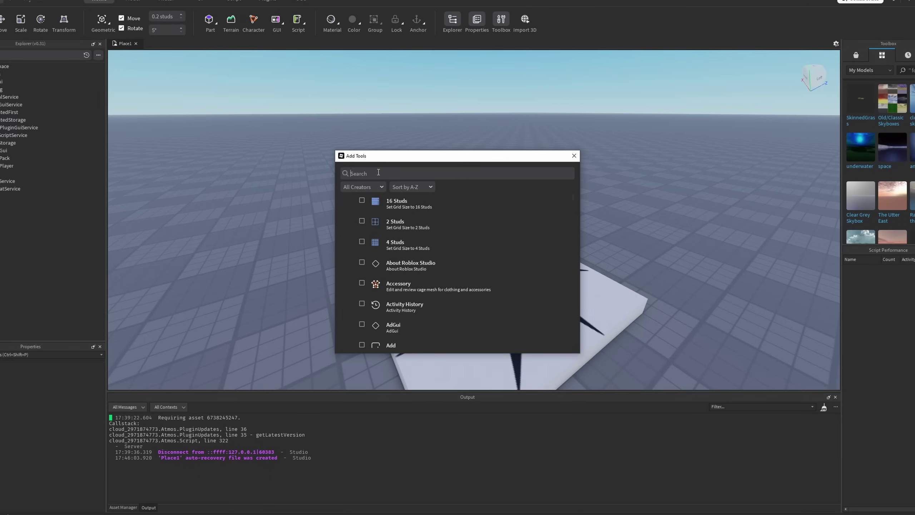
{"action": "type", "text": "game"}
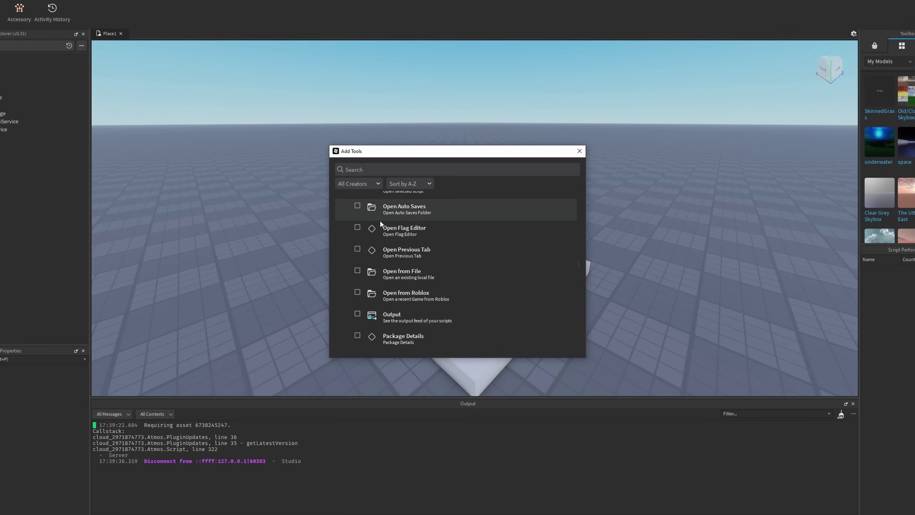
{"action": "scroll", "coordinate": [416, 276], "scroll_direction": "down", "scroll_amount": 10}
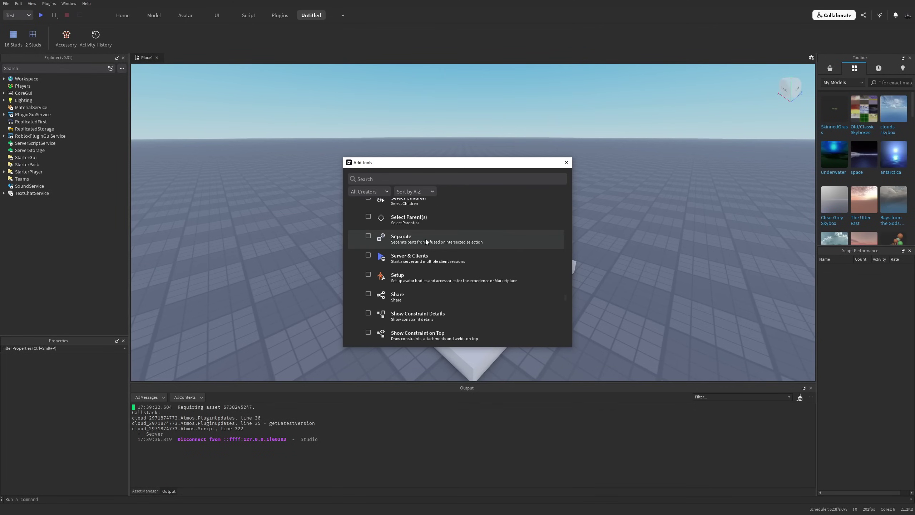
{"action": "scroll", "coordinate": [426, 242], "scroll_direction": "down", "scroll_amount": 6}
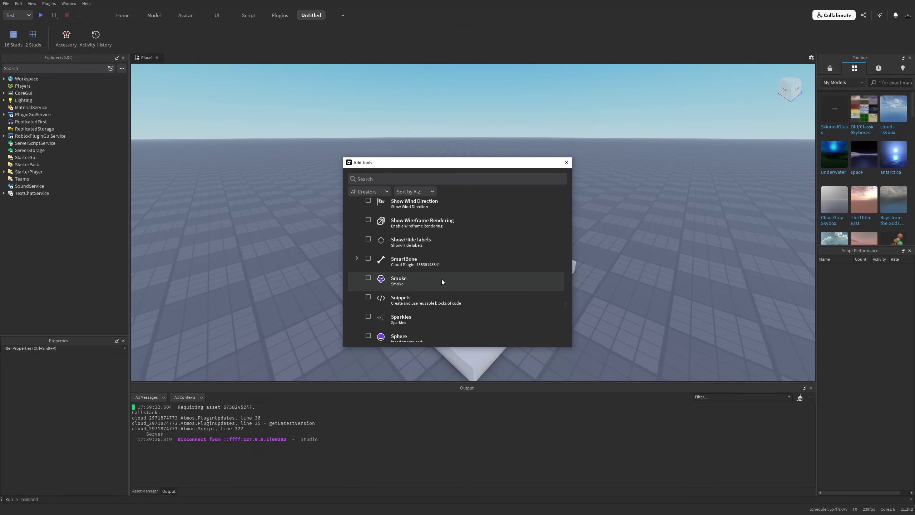
{"action": "scroll", "coordinate": [426, 259], "scroll_direction": "down", "scroll_amount": 10}
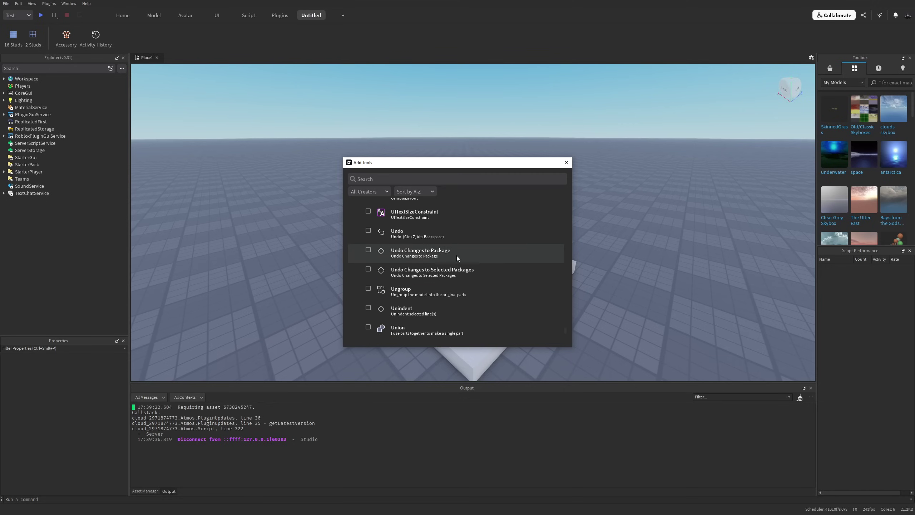
{"action": "scroll", "coordinate": [456, 256], "scroll_direction": "down", "scroll_amount": 5}
Close the tool list and rename the Untitled ribbon tab to UGC.
{"action": "left_click", "coordinate": [331, 27]}
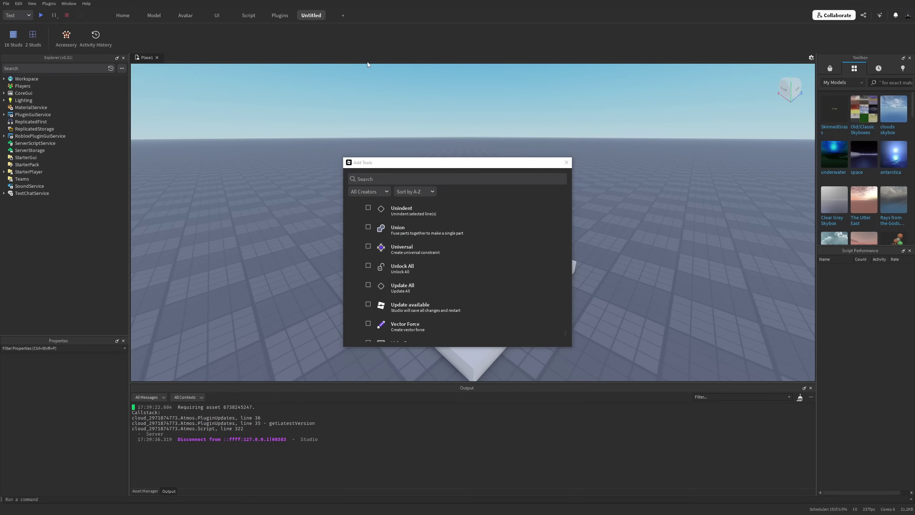
{"action": "left_click", "coordinate": [566, 165]}
{"action": "double_click", "coordinate": [310, 15]}
{"action": "type", "text": "UGC"}
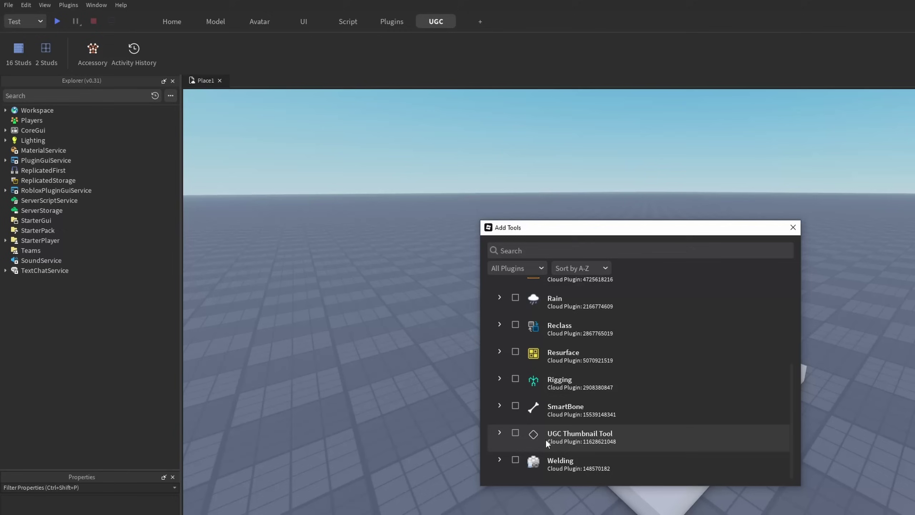
Add the UGC Thumbnail Tool plugin to the UGC ribbon tab.
{"action": "left_click", "coordinate": [532, 436]}
{"action": "scroll", "coordinate": [587, 388], "scroll_direction": "up", "scroll_amount": 5}
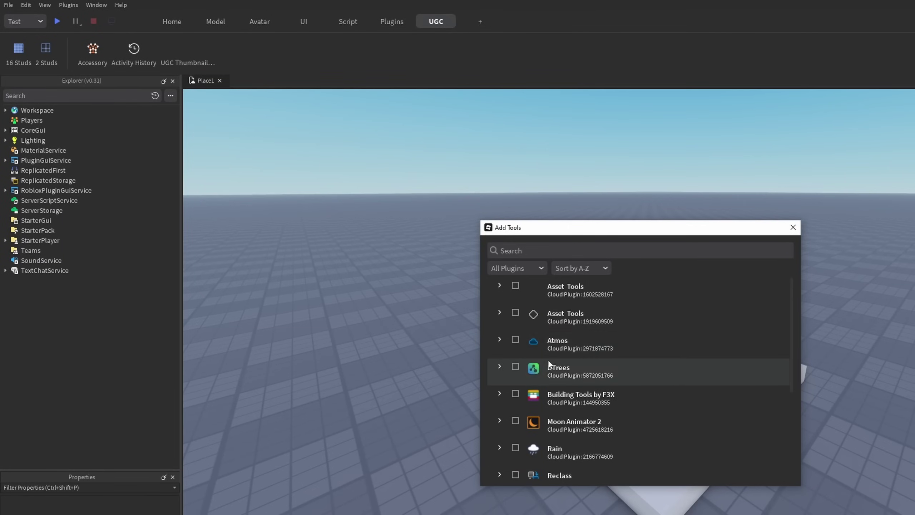
{"action": "left_click", "coordinate": [515, 285]}
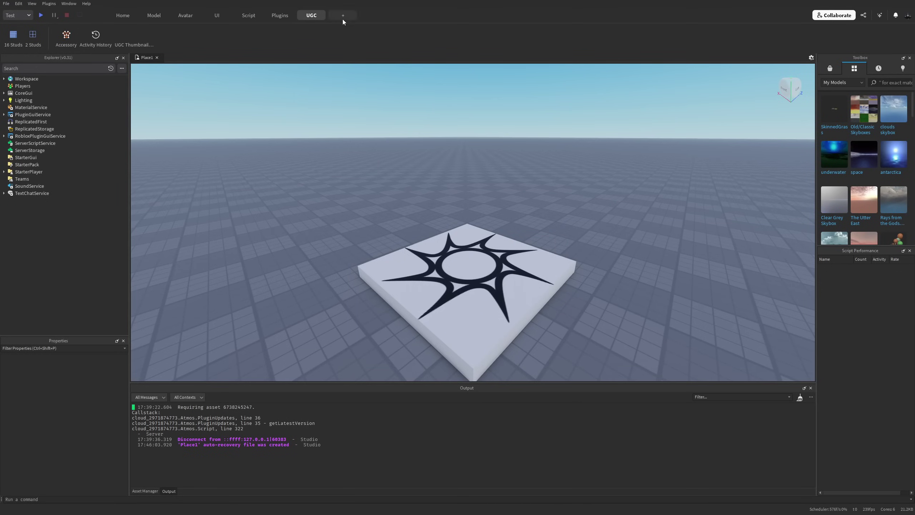
Switch to the Home tab, create an empty ribbon tab and delete it.
{"action": "left_click", "coordinate": [122, 15]}
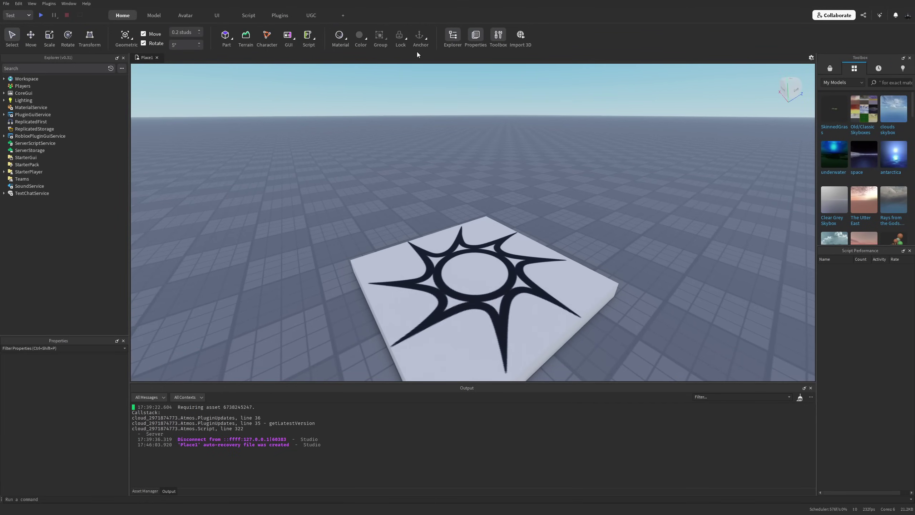
{"action": "left_click", "coordinate": [343, 15]}
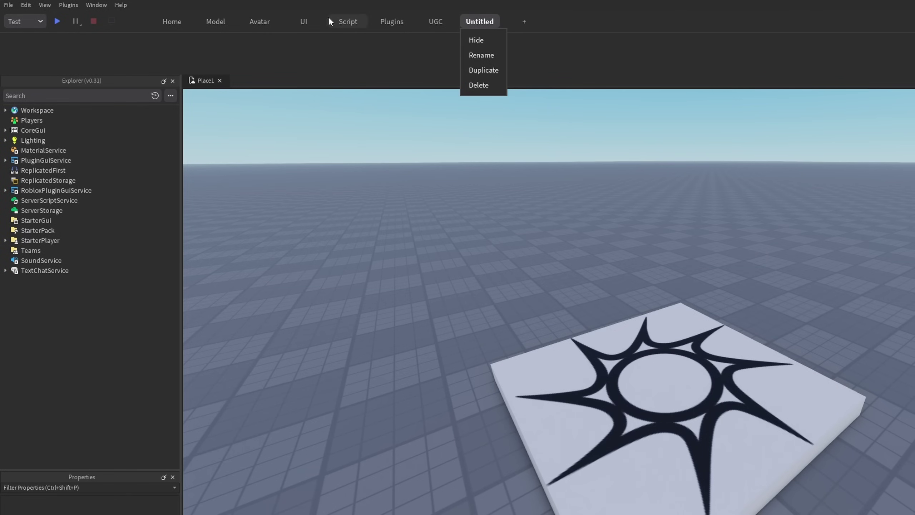
{"action": "left_click", "coordinate": [482, 85]}
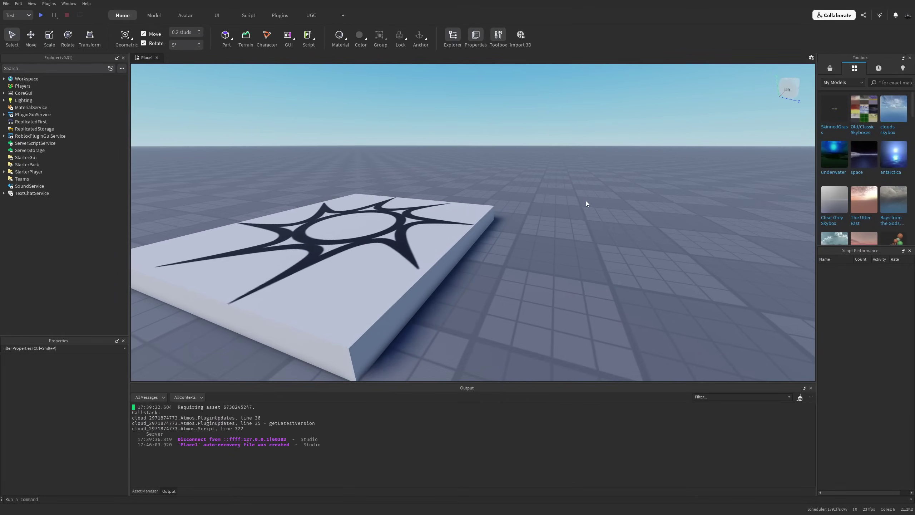
{"action": "right_click_drag", "start_coordinate": [587, 201], "coordinate": [579, 177]}
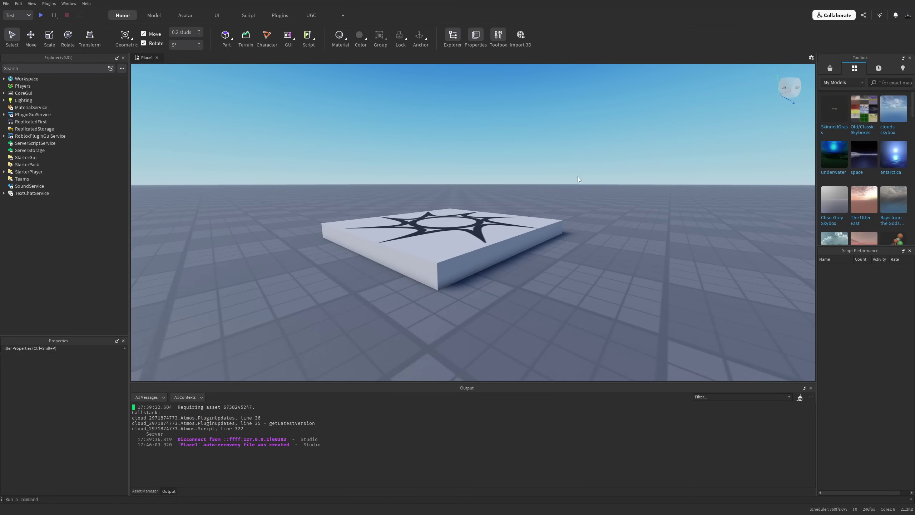
{"action": "key", "text": "w"}
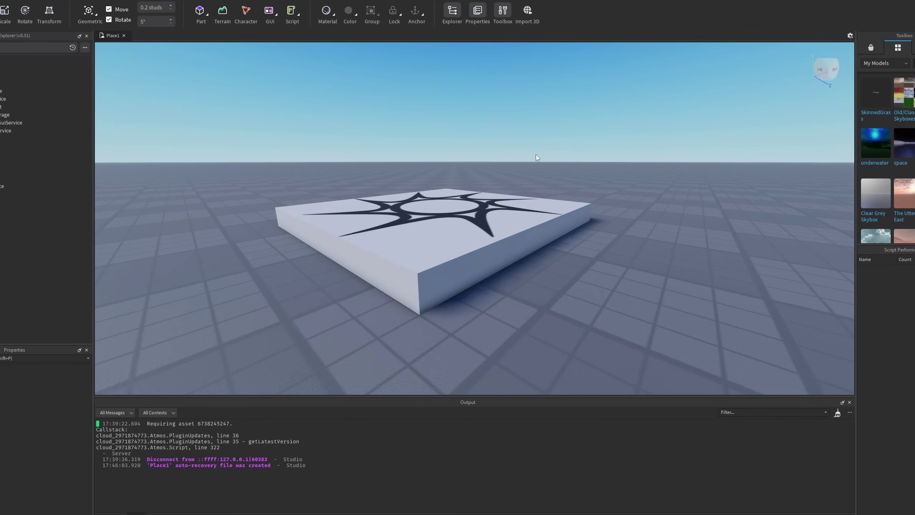
{"action": "scroll", "coordinate": [494, 184], "scroll_direction": "down", "scroll_amount": 3}
{"action": "scroll", "coordinate": [553, 184], "scroll_direction": "down", "scroll_amount": 3}
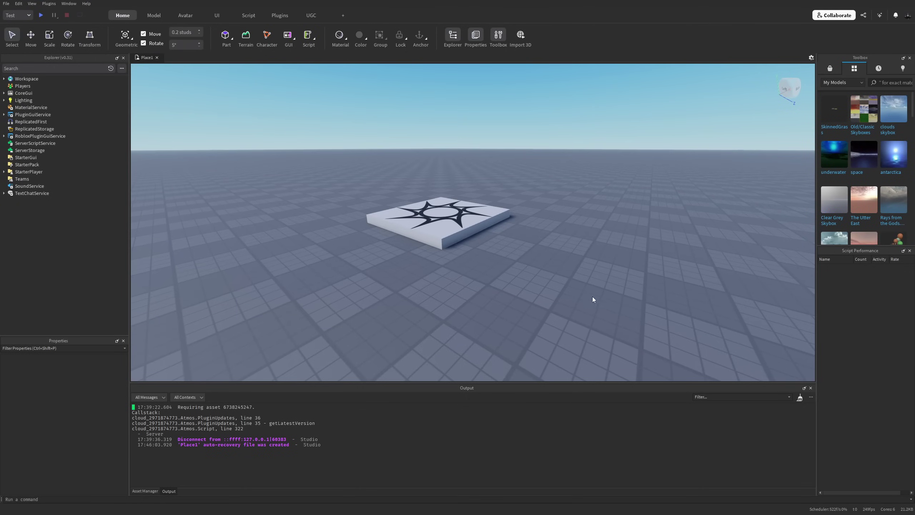
{"action": "scroll", "coordinate": [551, 277], "scroll_direction": "down", "scroll_amount": 2}
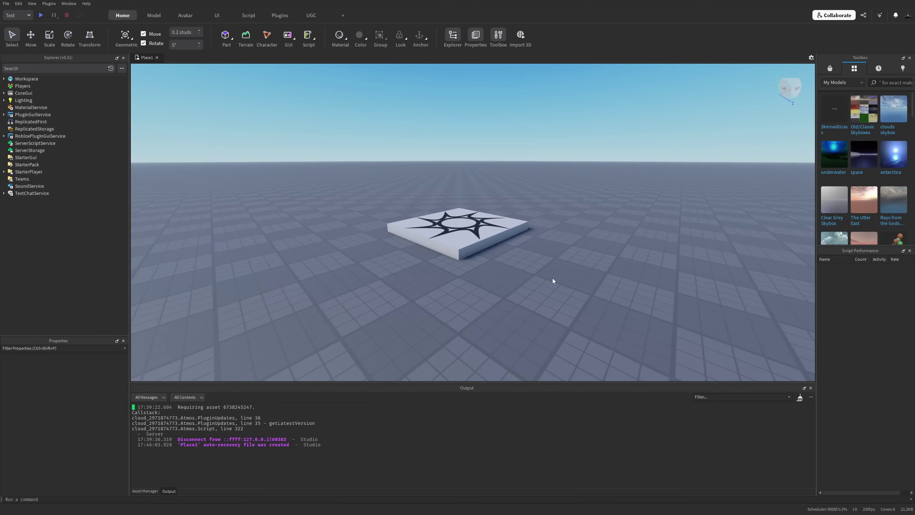
{"action": "right_click_drag", "start_coordinate": [552, 277], "coordinate": [532, 253]}
{"action": "scroll", "coordinate": [533, 253], "scroll_direction": "up", "scroll_amount": 2}
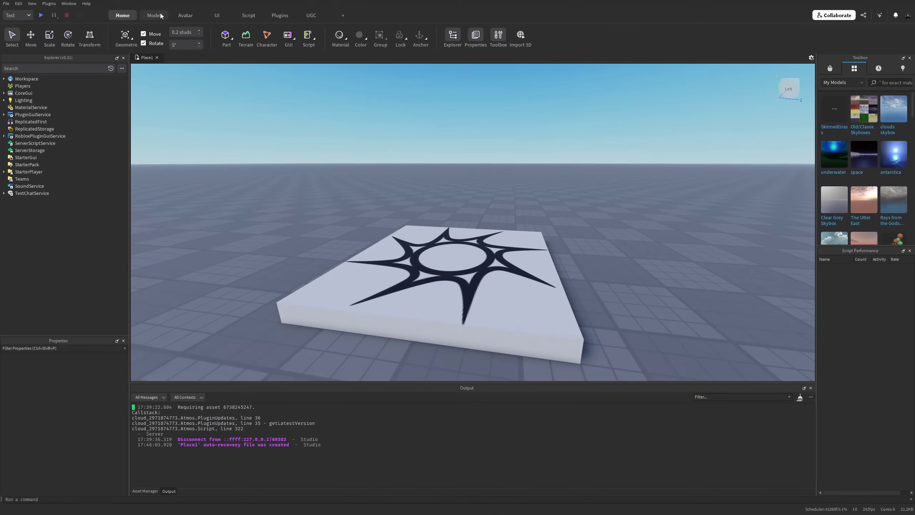
{"action": "left_click", "coordinate": [153, 15]}
{"action": "left_click", "coordinate": [182, 15]}
{"action": "left_click", "coordinate": [214, 15]}
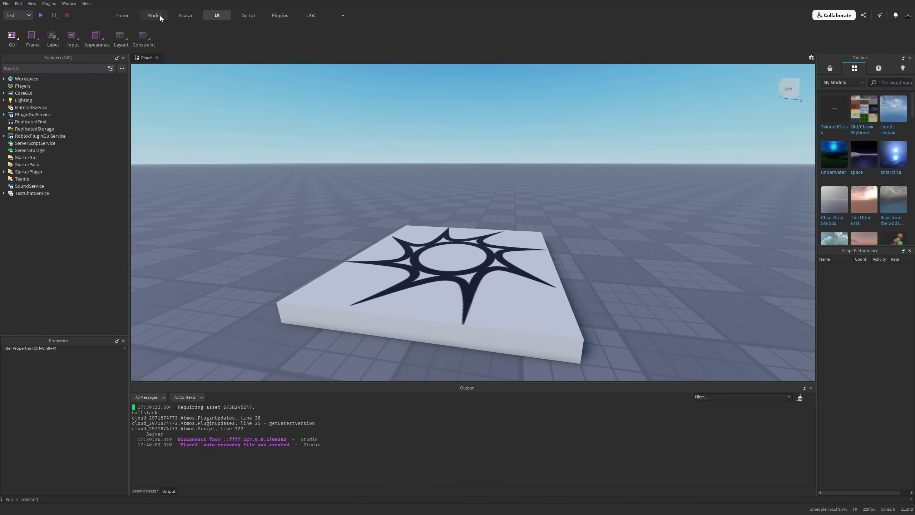
{"action": "left_click", "coordinate": [126, 15]}
{"action": "right_click_drag", "start_coordinate": [515, 208], "coordinate": [516, 209]}
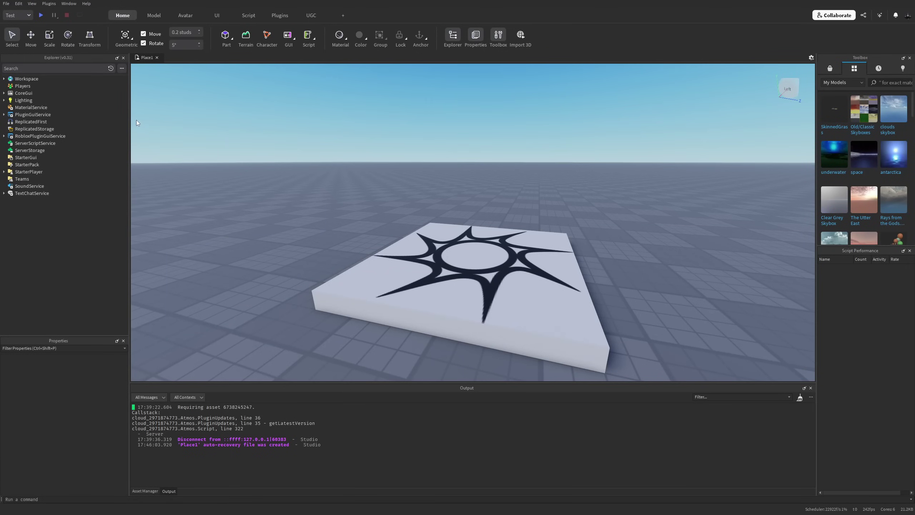
{"action": "right_click_drag", "start_coordinate": [377, 143], "coordinate": [347, 140]}
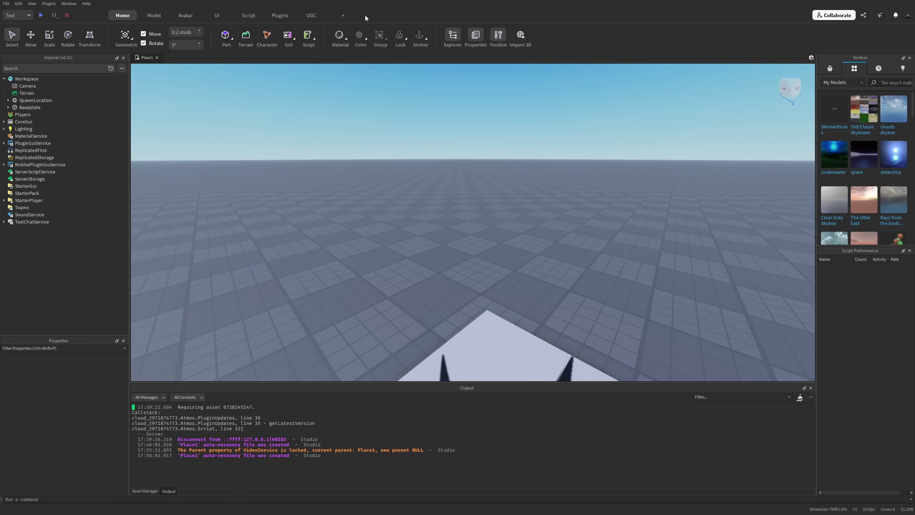
Undock the ribbon so it collapses over the viewport, and narrow the Explorer panel slightly.
{"action": "right_click", "coordinate": [365, 15]}
{"action": "left_click", "coordinate": [354, 82]}
{"action": "double_click", "coordinate": [120, 17]}
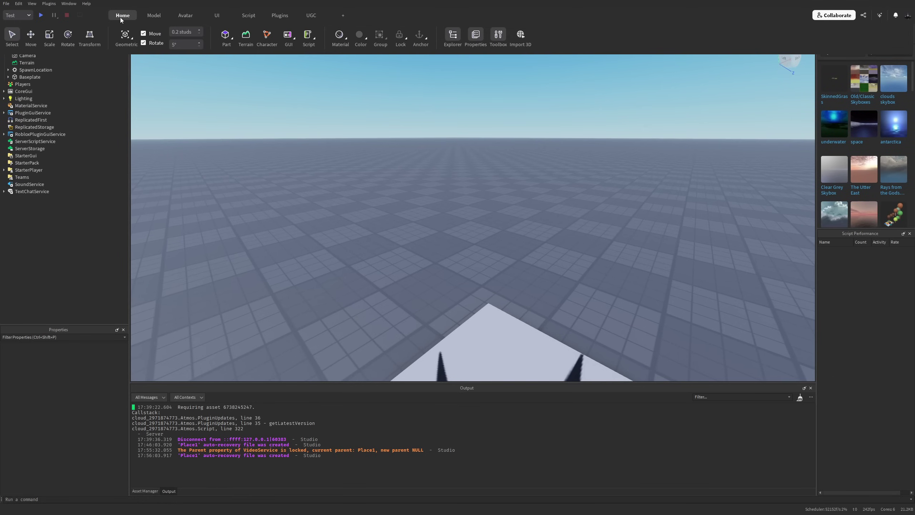
{"action": "double_click", "coordinate": [120, 17]}
{"action": "left_click", "coordinate": [122, 15]}
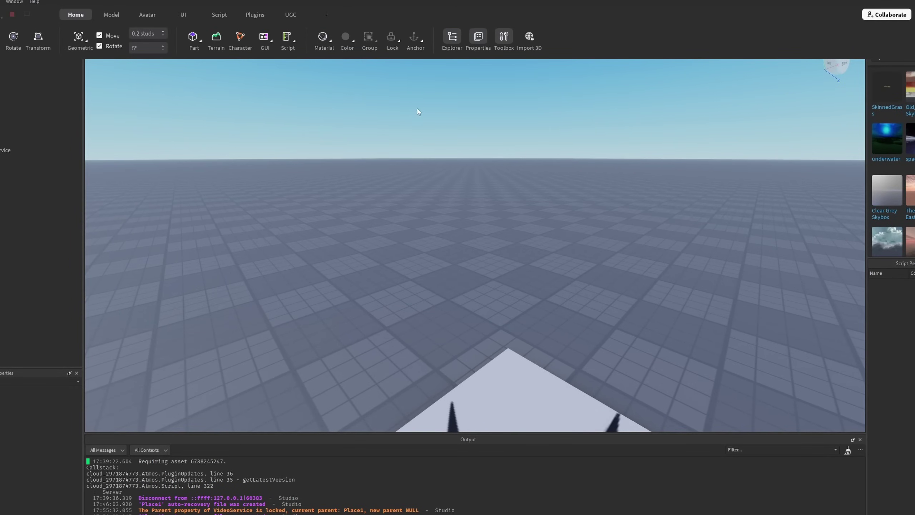
{"action": "left_click", "coordinate": [417, 109]}
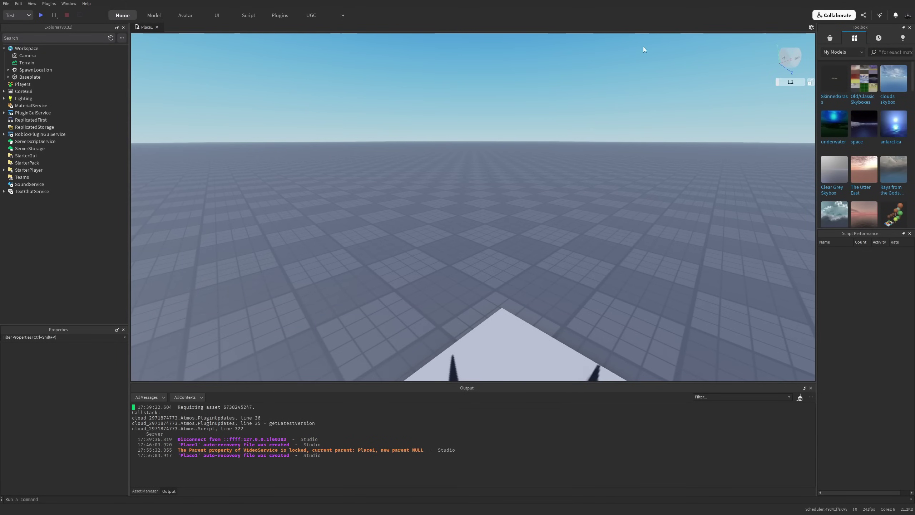
{"action": "left_click_drag", "start_coordinate": [131, 149], "coordinate": [126, 149]}
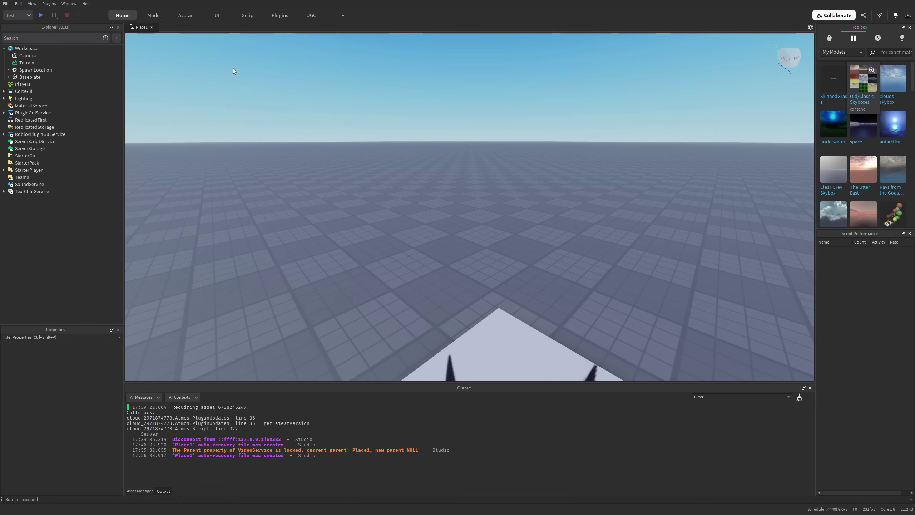
Dock the ribbon again by toggling it from the Home tab.
{"action": "mouse_move", "coordinate": [358, 20]}
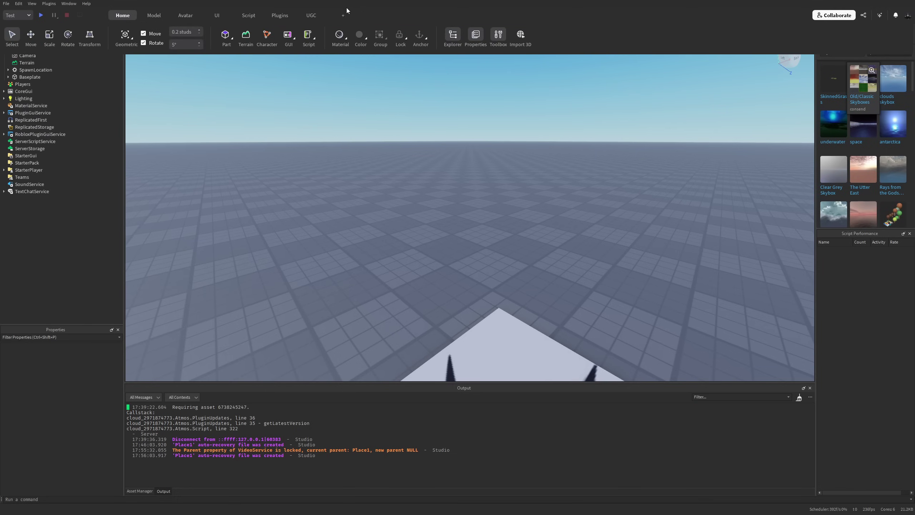
{"action": "left_click", "coordinate": [124, 18]}
{"action": "double_click", "coordinate": [124, 16]}
{"action": "double_click", "coordinate": [122, 17]}
{"action": "double_click", "coordinate": [117, 13]}
{"action": "double_click", "coordinate": [118, 13]}
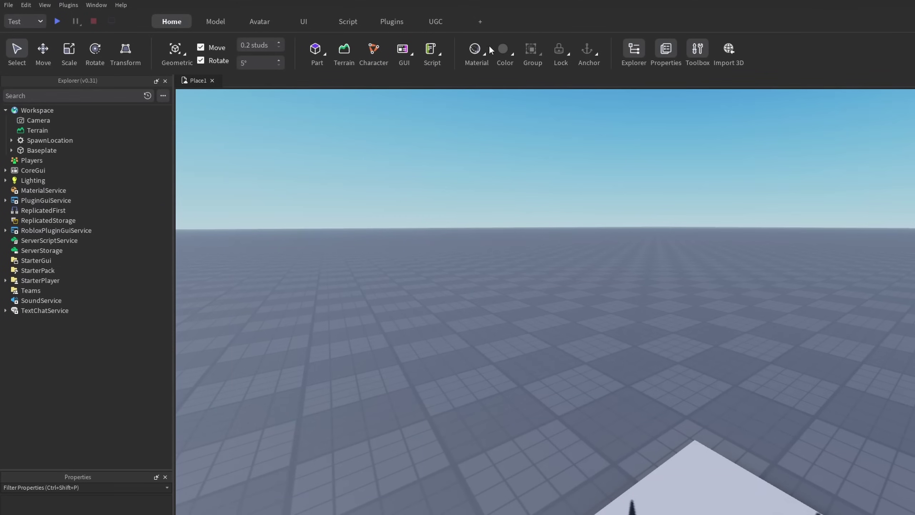
Switch the ribbon labels off and back on, viewing the UI and Script tabs without them.
{"action": "right_click", "coordinate": [533, 32]}
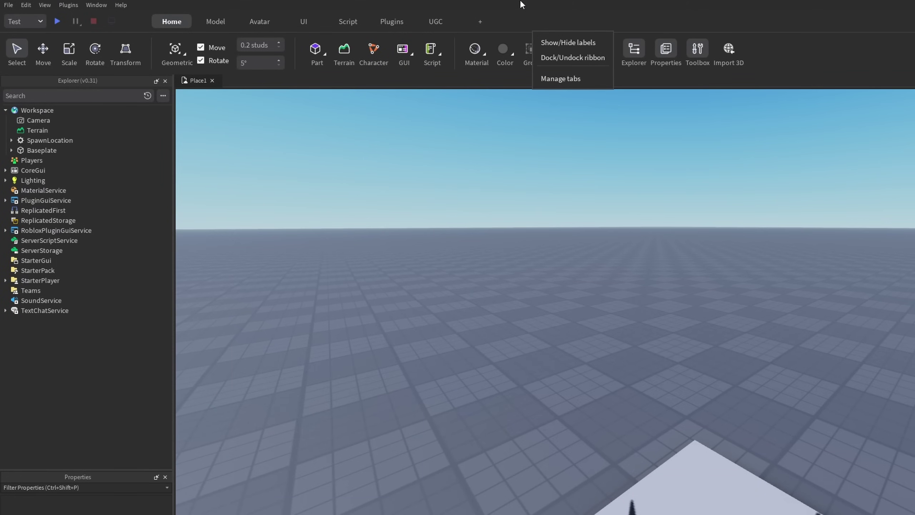
{"action": "left_click", "coordinate": [560, 42]}
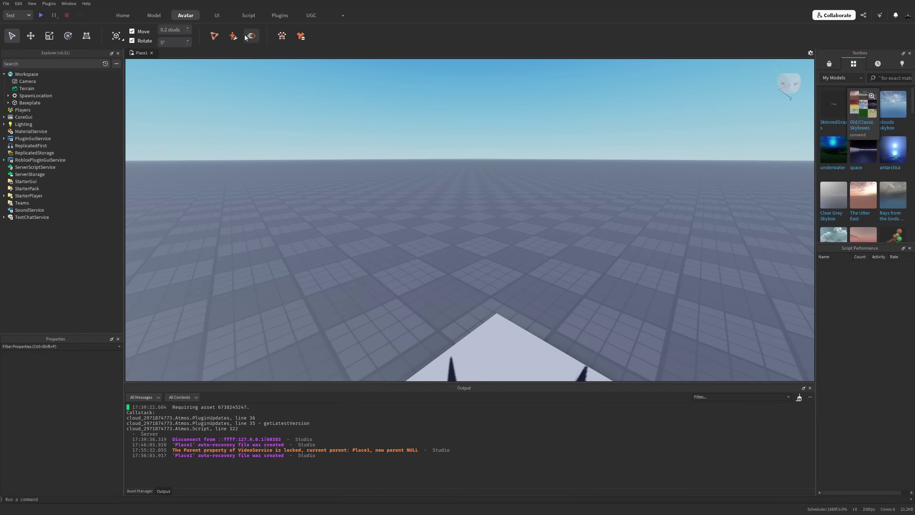
{"action": "left_click", "coordinate": [225, 18]}
{"action": "left_click", "coordinate": [249, 16]}
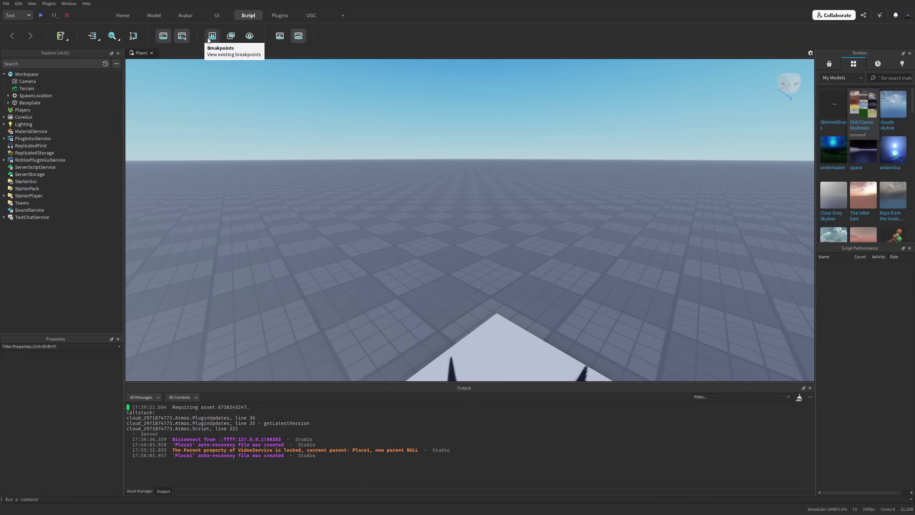
{"action": "right_click", "coordinate": [353, 12]}
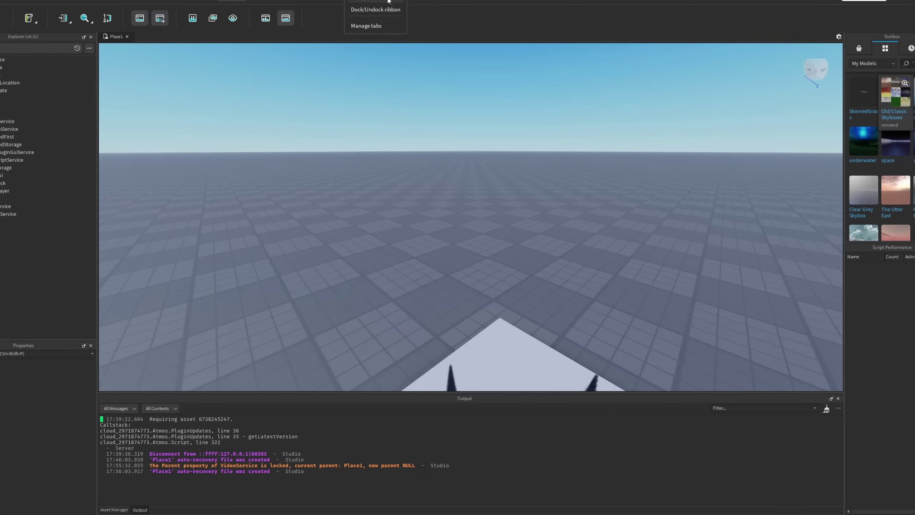
{"action": "left_click", "coordinate": [388, 1]}
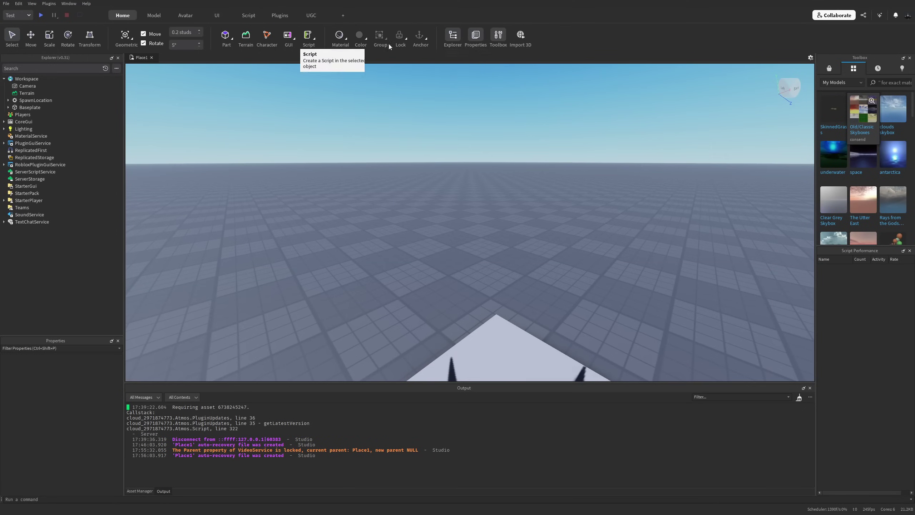
{"action": "right_click", "coordinate": [558, 36]}
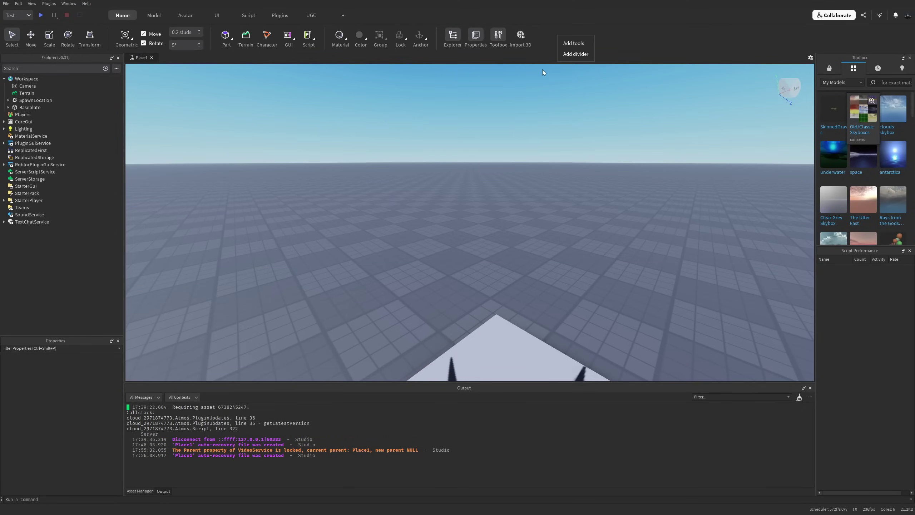
{"action": "right_click", "coordinate": [478, 51]}
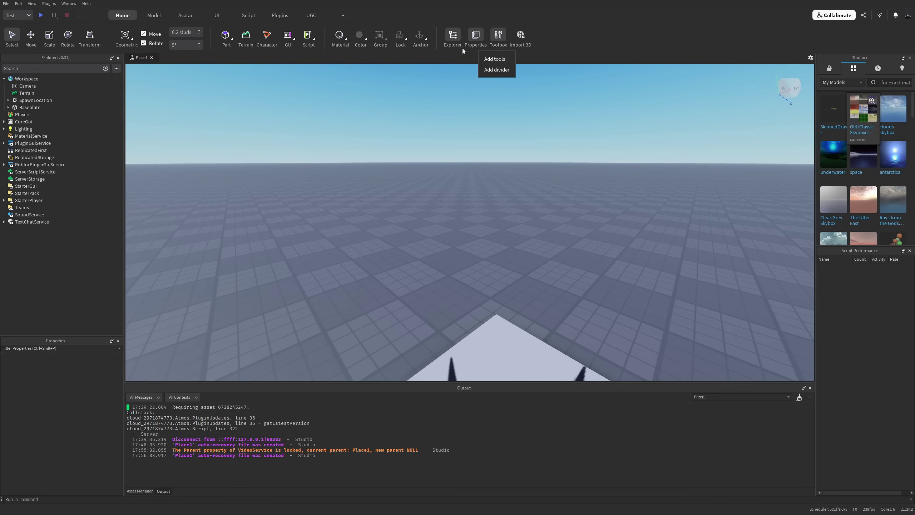
{"action": "left_click", "coordinate": [459, 54]}
{"action": "right_click", "coordinate": [459, 54]}
{"action": "left_click", "coordinate": [476, 61]}
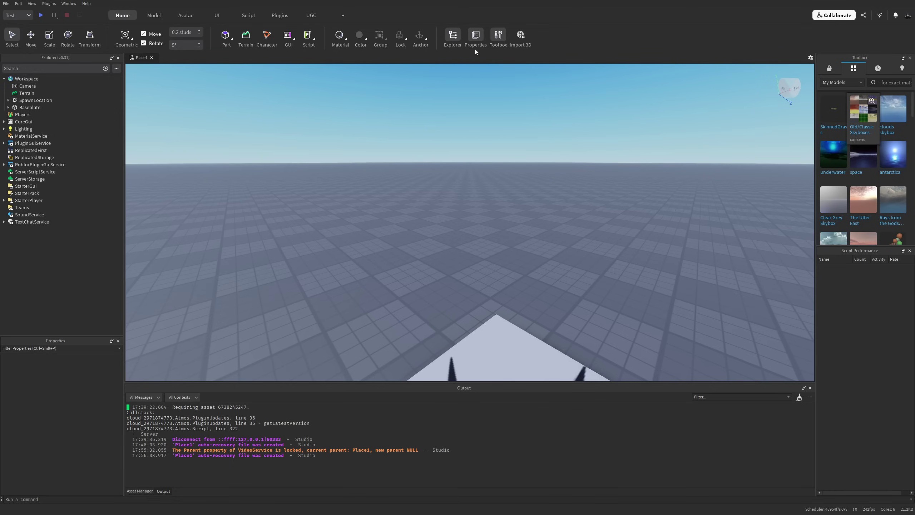
Undock the ribbon, switch between the UGC and Home tabs, and dock it again.
{"action": "right_click", "coordinate": [411, 16]}
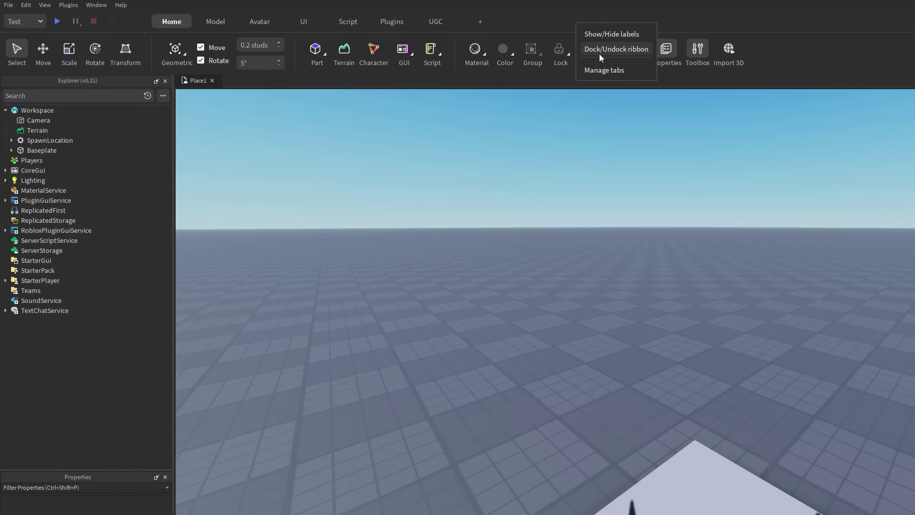
{"action": "left_click", "coordinate": [606, 54]}
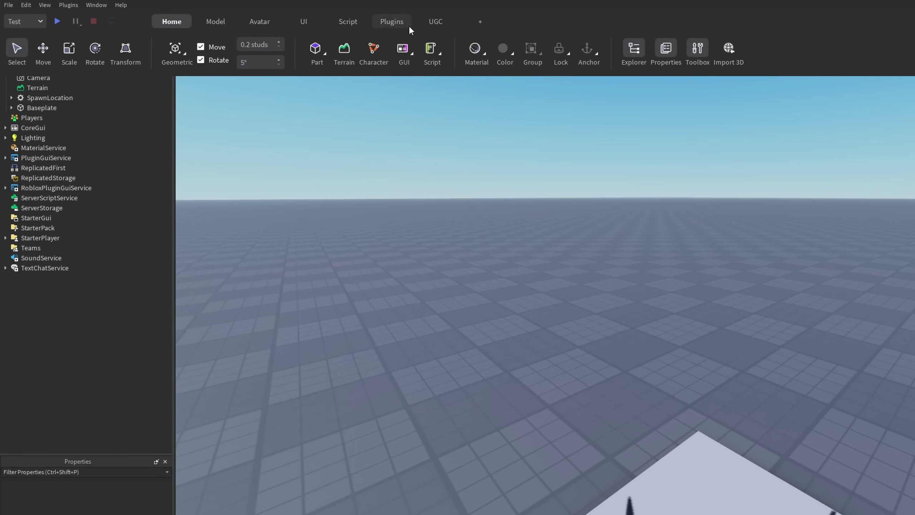
{"action": "left_click", "coordinate": [429, 23]}
{"action": "left_click", "coordinate": [185, 23]}
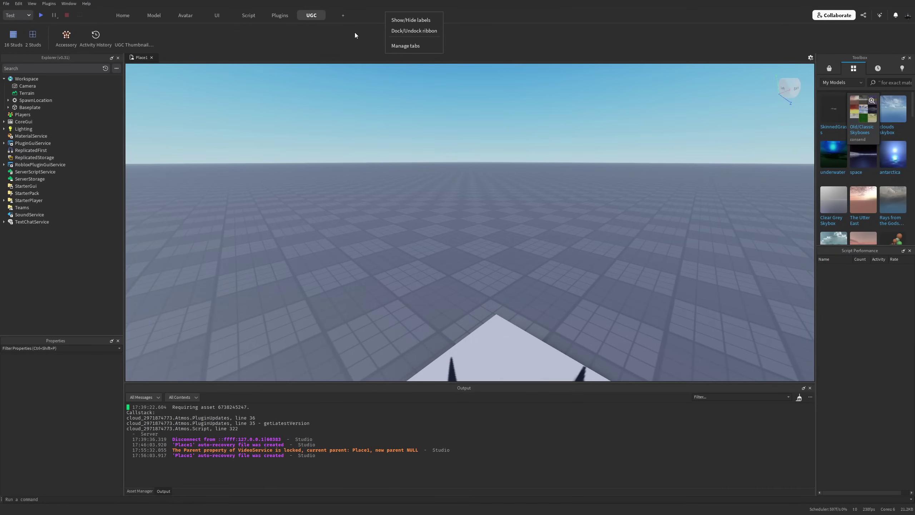
{"action": "left_click", "coordinate": [494, 31]}
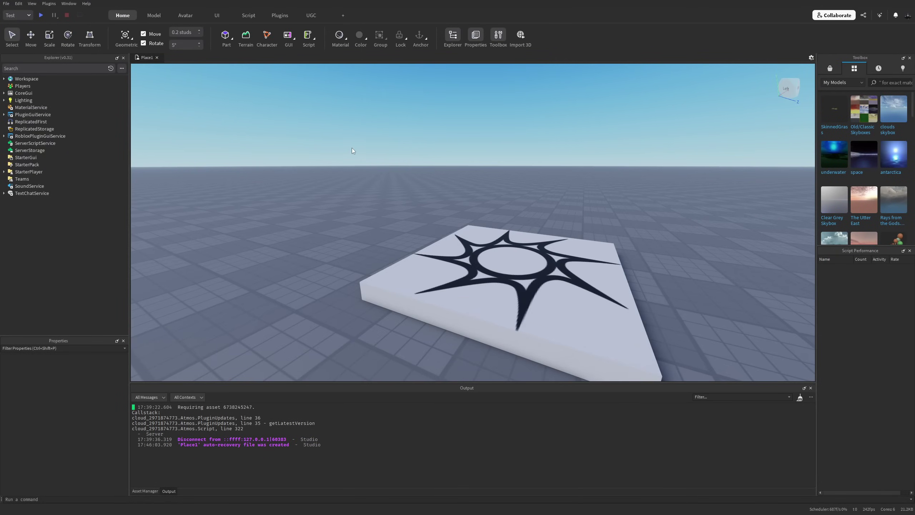
Insert a block part and place it on top of the spawn location.
{"action": "right_click_drag", "start_coordinate": [497, 221], "coordinate": [486, 208]}
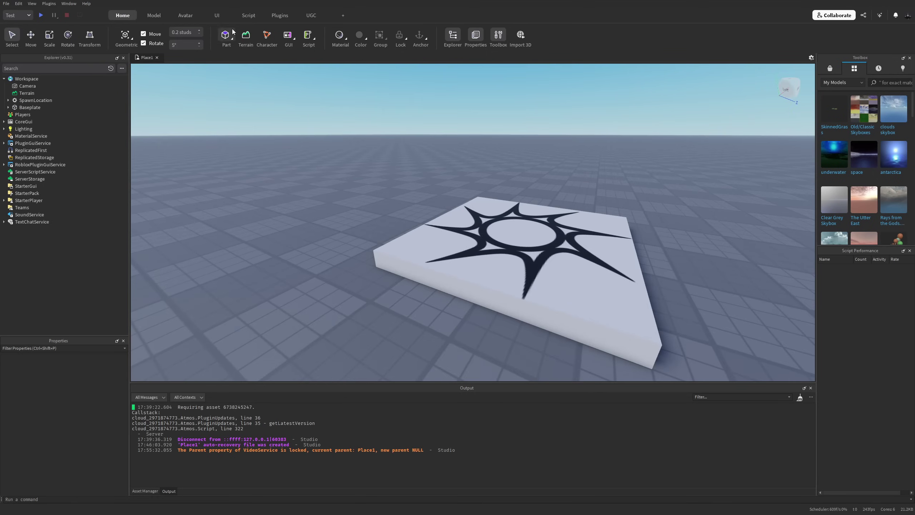
{"action": "left_click", "coordinate": [226, 35]}
{"action": "left_click_drag", "start_coordinate": [491, 195], "coordinate": [398, 218]}
{"action": "left_click", "coordinate": [402, 123]}
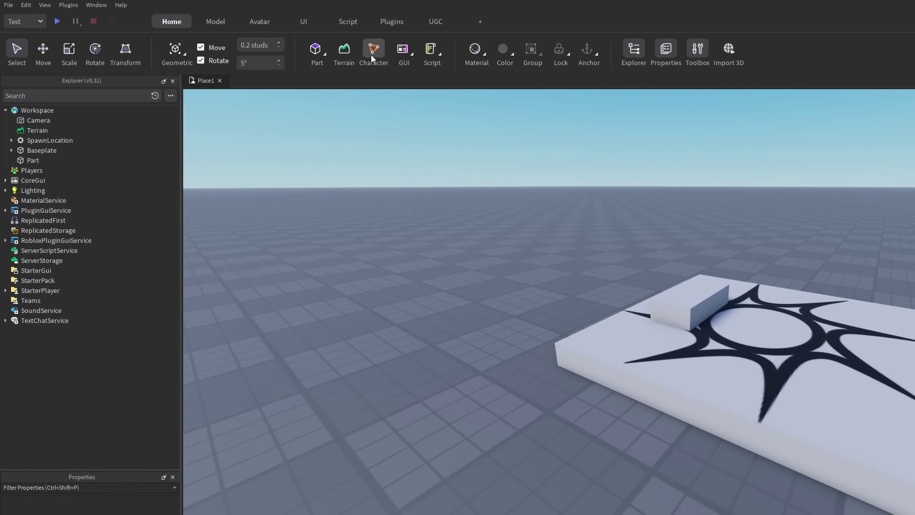
Insert a ScreenGui with a Script inside it, and undo these objects together with the new part.
{"action": "left_click", "coordinate": [371, 56]}
{"action": "left_click", "coordinate": [404, 51]}
{"action": "left_click", "coordinate": [430, 48]}
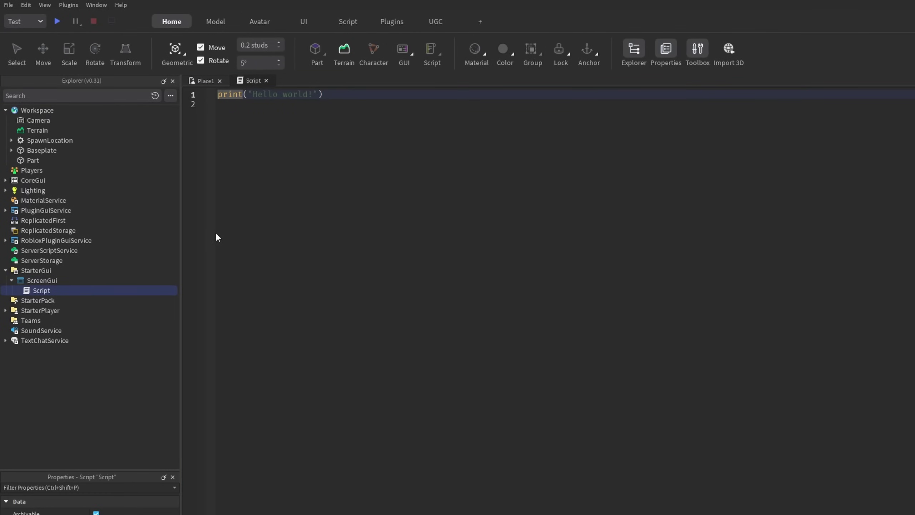
{"action": "left_click", "coordinate": [326, 112]}
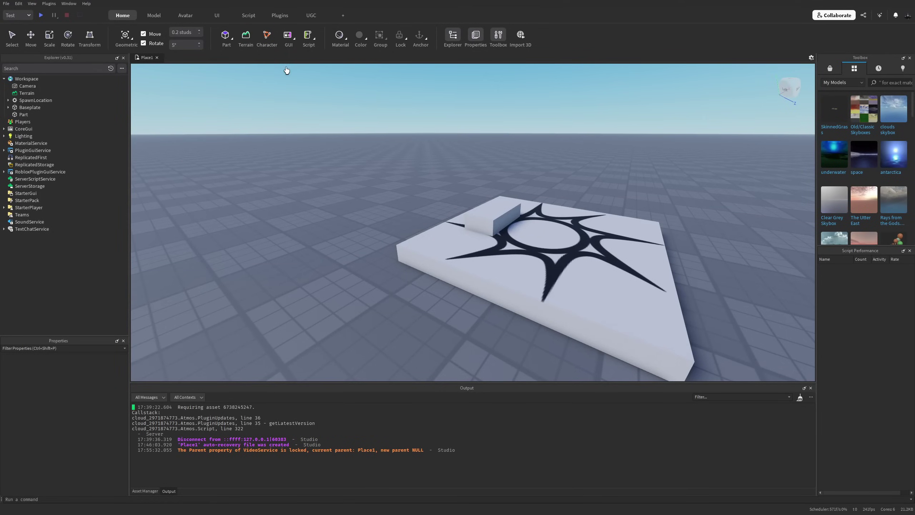
{"action": "key", "text": "ctrl+z"}
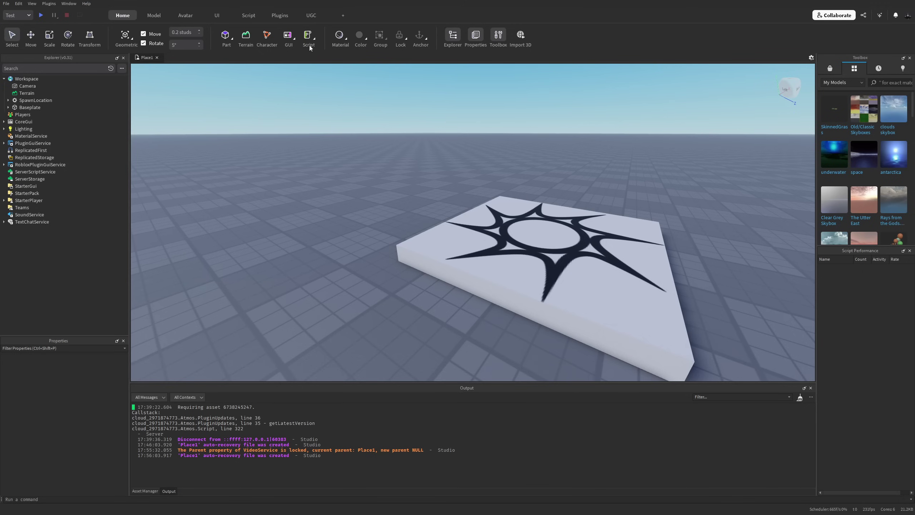
Open the rig generator, add a ScreenGui containing a Script again, and close the script editor.
{"action": "left_click", "coordinate": [249, 15]}
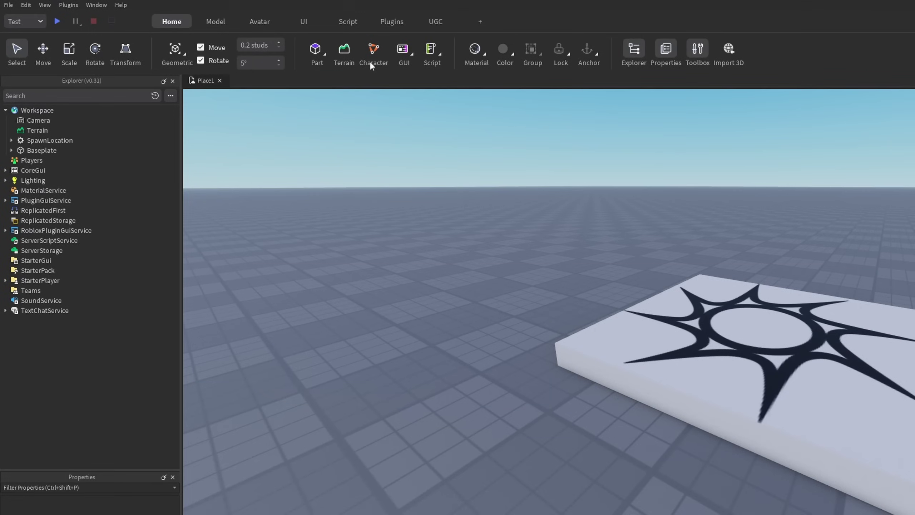
{"action": "left_click", "coordinate": [264, 44]}
{"action": "left_click", "coordinate": [410, 64]}
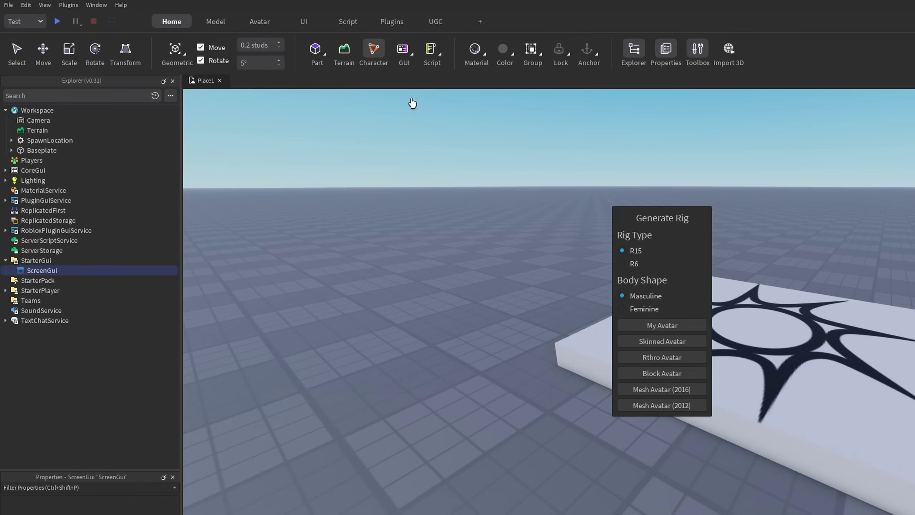
{"action": "left_click", "coordinate": [431, 52]}
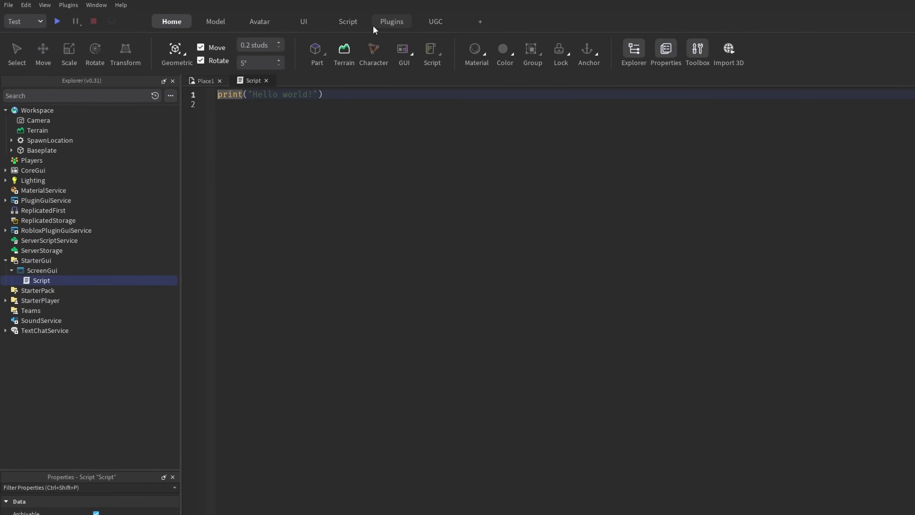
{"action": "left_click", "coordinate": [301, 21]}
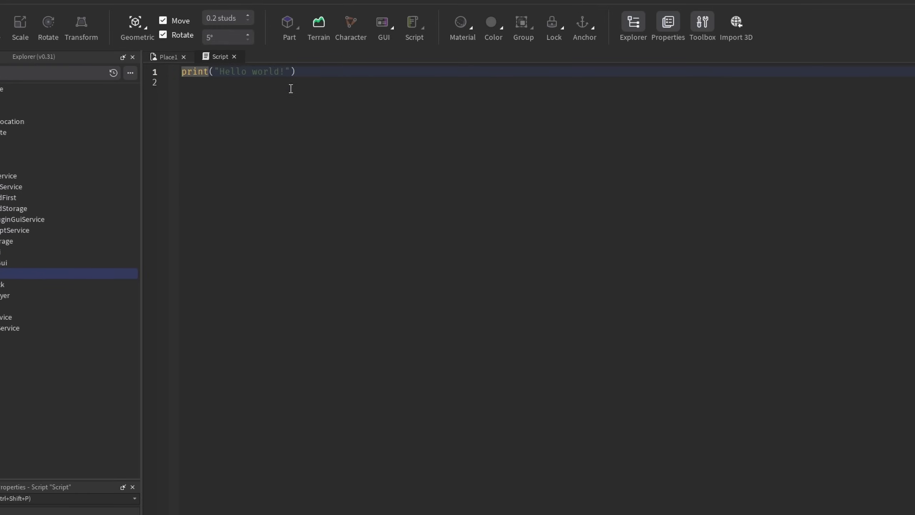
{"action": "left_click", "coordinate": [234, 56]}
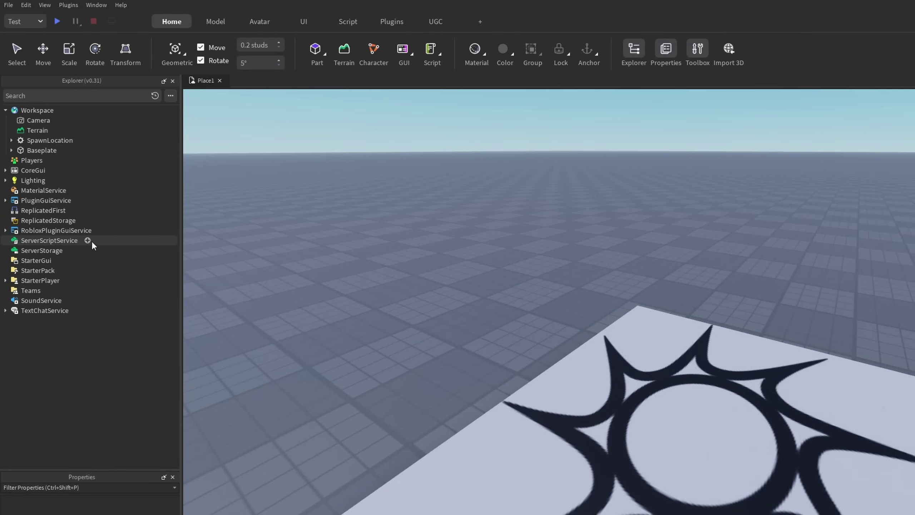
Add a Script directly to ServerScriptService from the Explorer and select it.
{"action": "left_click", "coordinate": [87, 240]}
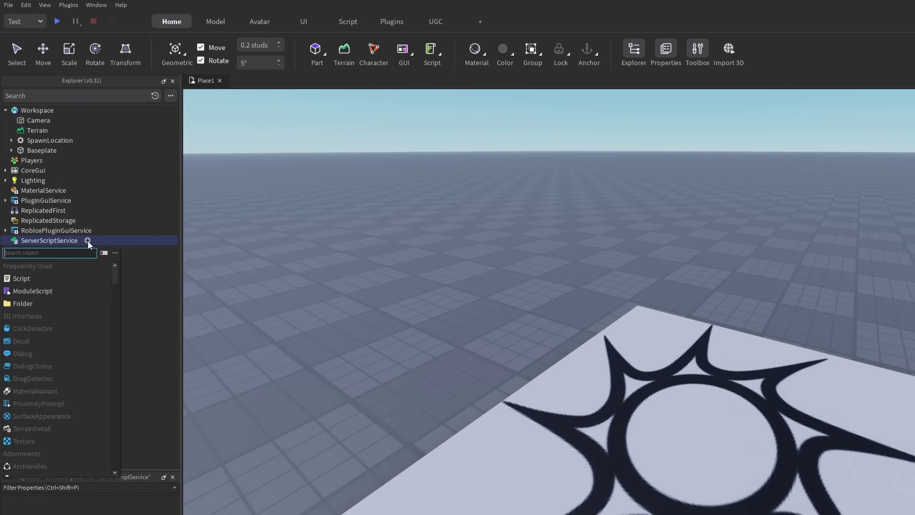
{"action": "left_click", "coordinate": [32, 266]}
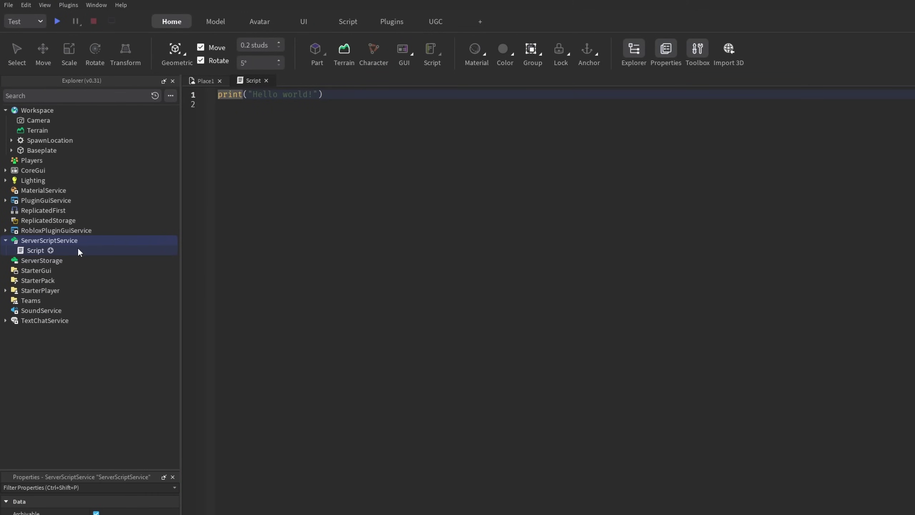
{"action": "left_click", "coordinate": [32, 249]}
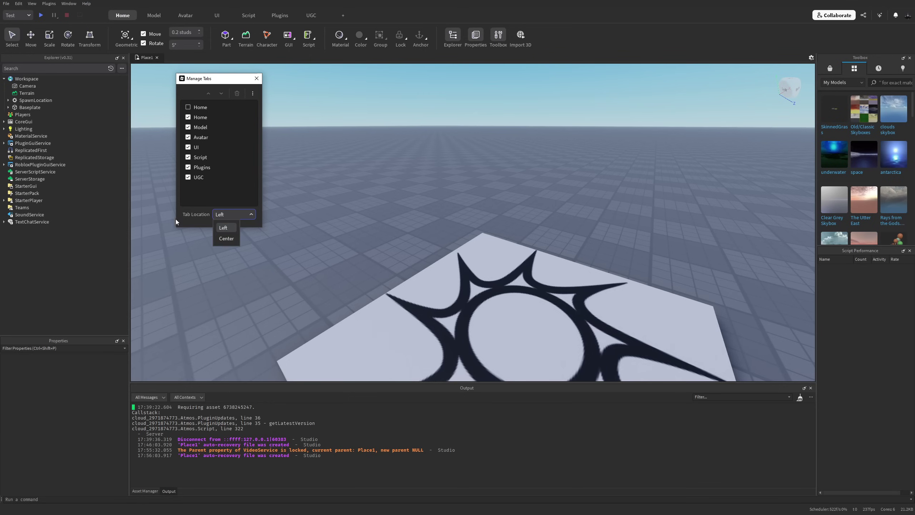
Set the ribbon's tab location to Center, switching to Left once for comparison.
{"action": "left_click", "coordinate": [219, 240]}
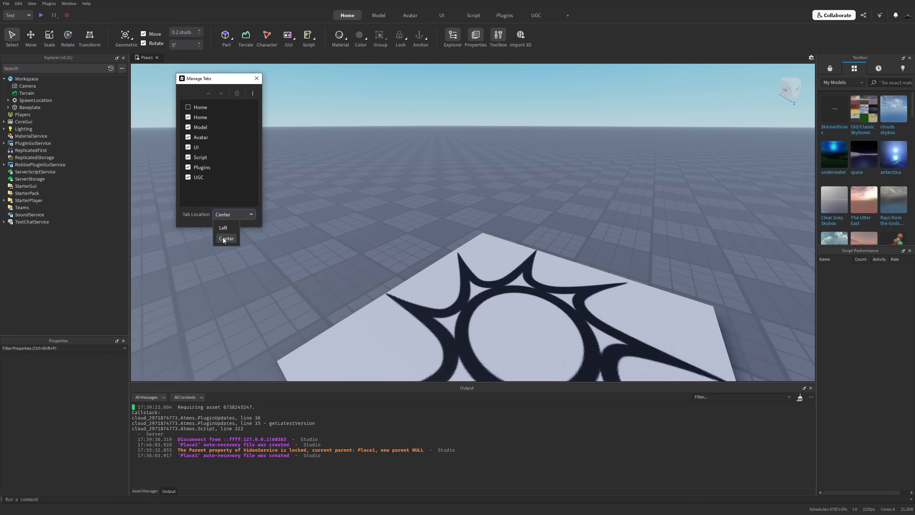
{"action": "left_click", "coordinate": [224, 239]}
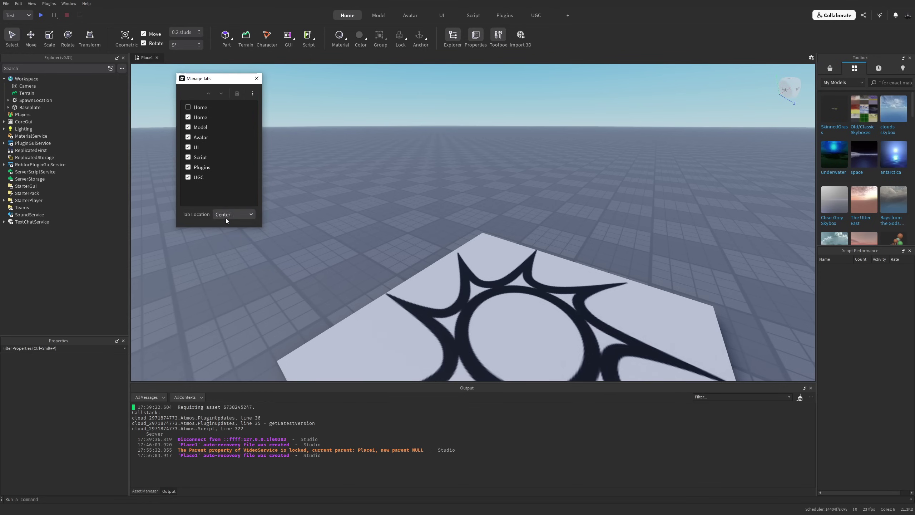
{"action": "left_click", "coordinate": [226, 217]}
{"action": "left_click", "coordinate": [227, 229]}
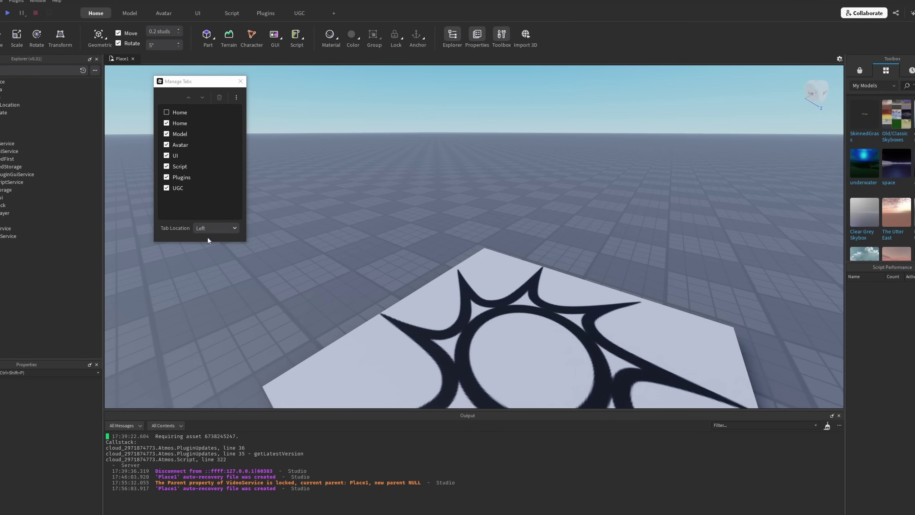
{"action": "left_click", "coordinate": [226, 216]}
{"action": "left_click", "coordinate": [226, 238]}
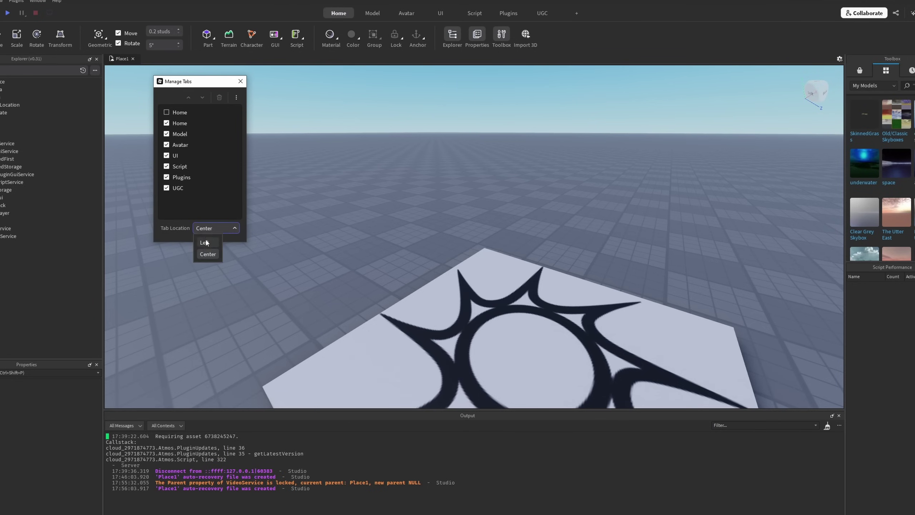
Set the ribbon's tab location to Left and return to the Home tab.
{"action": "left_click", "coordinate": [205, 243]}
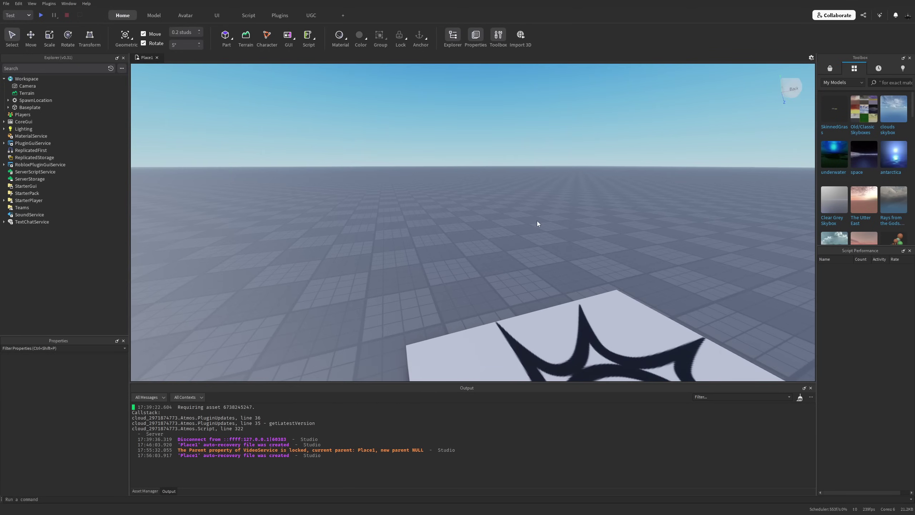
{"action": "right_click_drag", "start_coordinate": [537, 221], "coordinate": [500, 215]}
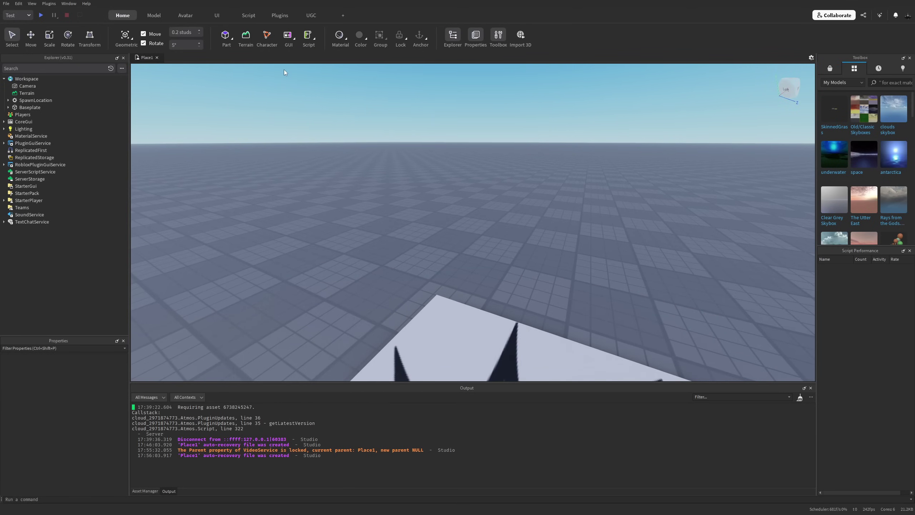
{"action": "left_click", "coordinate": [274, 13]}
{"action": "left_click", "coordinate": [123, 17]}
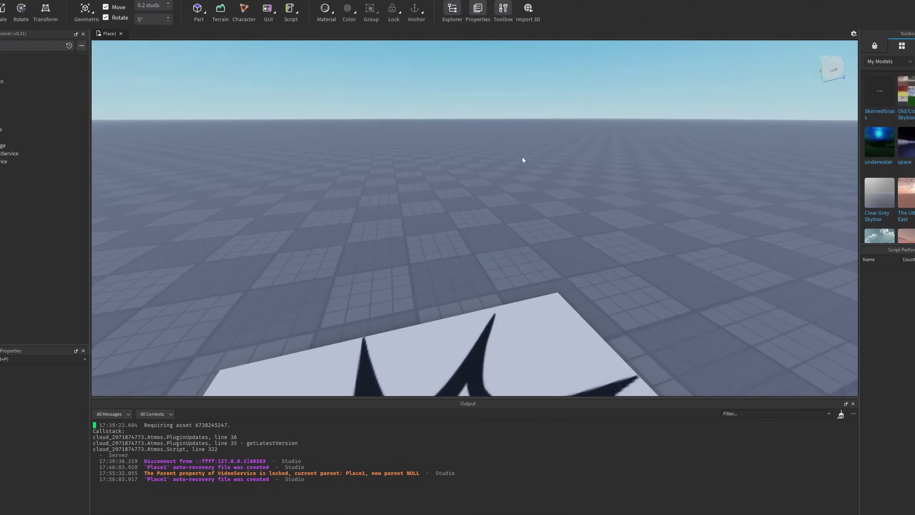
{"action": "right_click_drag", "start_coordinate": [516, 168], "coordinate": [515, 167]}
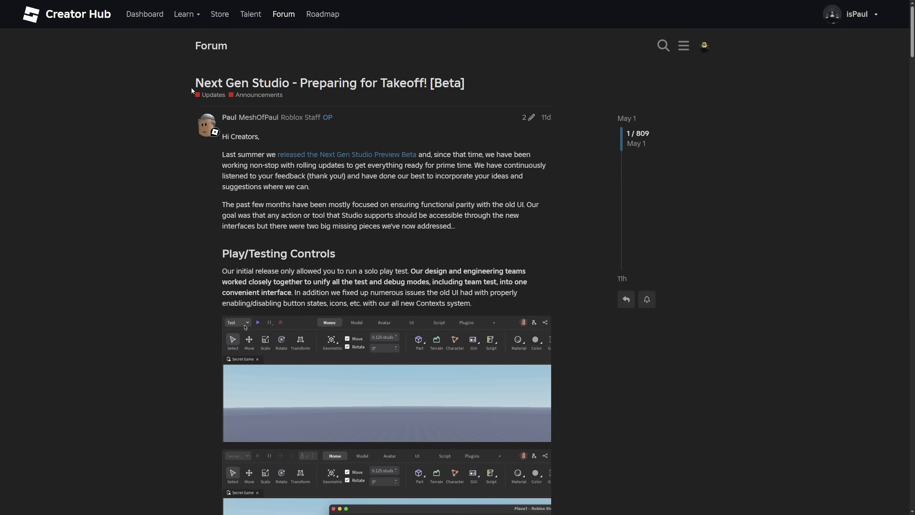
Switch to the "Next Gen Studio - Preparing for Takeoff! [Beta]" post on the Creator Hub forum and read its title and opening paragraph.
{"action": "left_click_drag", "start_coordinate": [192, 88], "coordinate": [299, 83]}
{"action": "left_click_drag", "start_coordinate": [467, 85], "coordinate": [294, 83]}
{"action": "left_click", "coordinate": [333, 124]}
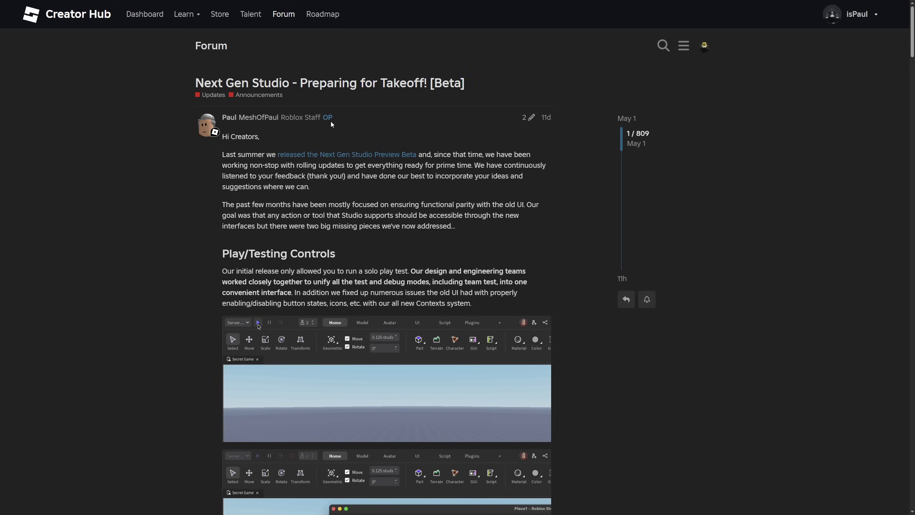
{"action": "left_click_drag", "start_coordinate": [277, 135], "coordinate": [309, 142]}
{"action": "left_click_drag", "start_coordinate": [222, 154], "coordinate": [276, 154]}
{"action": "left_click", "coordinate": [443, 165]}
{"action": "left_click_drag", "start_coordinate": [418, 154], "coordinate": [499, 155]}
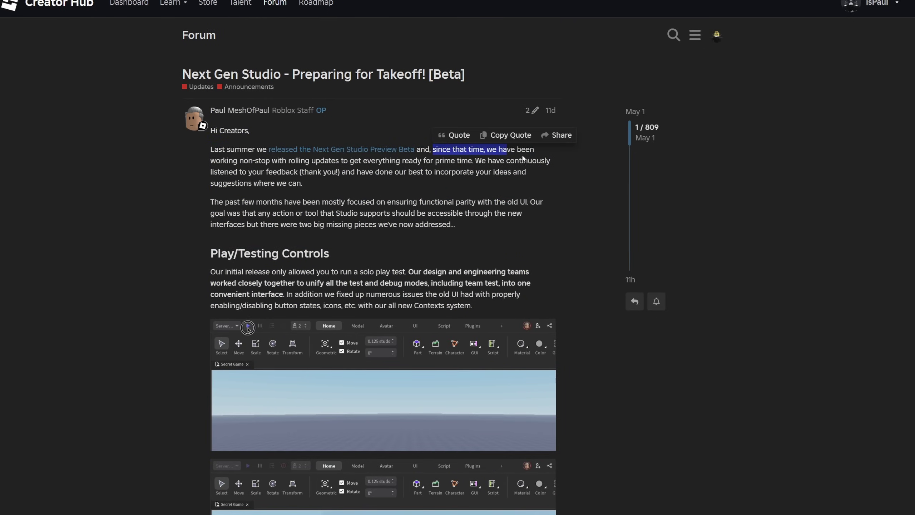
{"action": "left_click", "coordinate": [270, 166]}
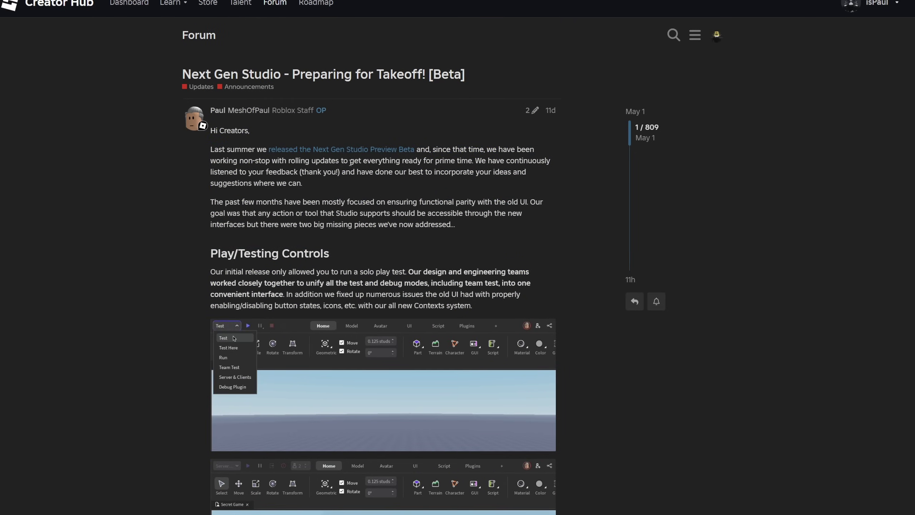
{"action": "left_click_drag", "start_coordinate": [475, 165], "coordinate": [279, 156]}
Preview the Play/Testing Controls demos, and read the introduction's passages on creator feedback and functional parity with the old UI.
{"action": "scroll", "coordinate": [544, 167], "scroll_direction": "down", "scroll_amount": 1}
{"action": "scroll", "coordinate": [331, 163], "scroll_direction": "down", "scroll_amount": 5}
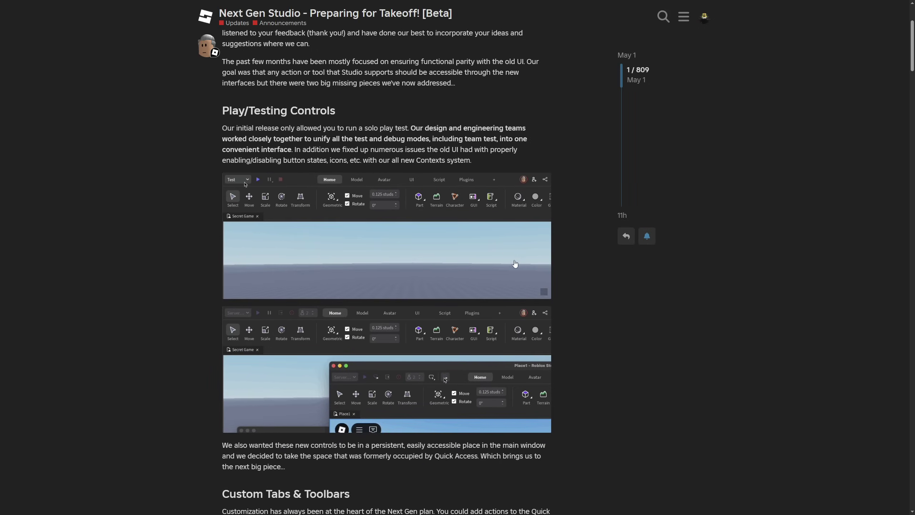
{"action": "scroll", "coordinate": [505, 274], "scroll_direction": "up", "scroll_amount": 4}
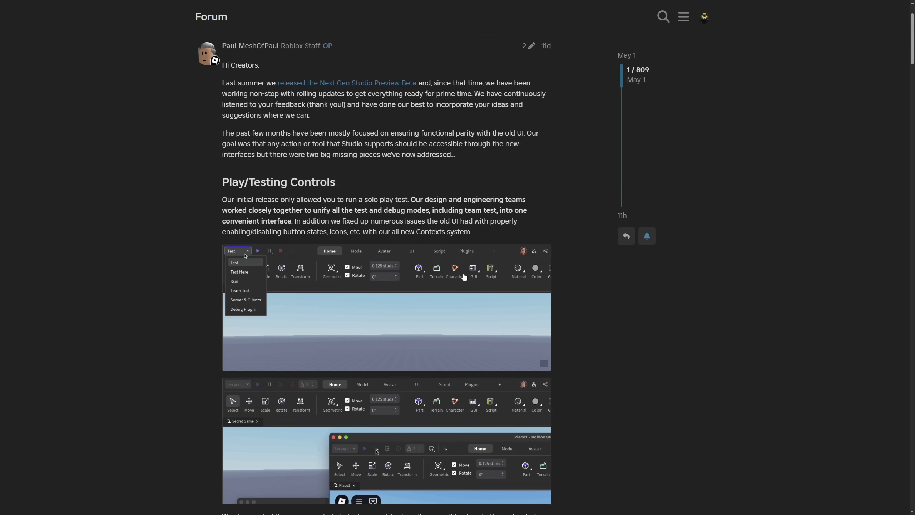
{"action": "scroll", "coordinate": [238, 162], "scroll_direction": "down", "scroll_amount": 2}
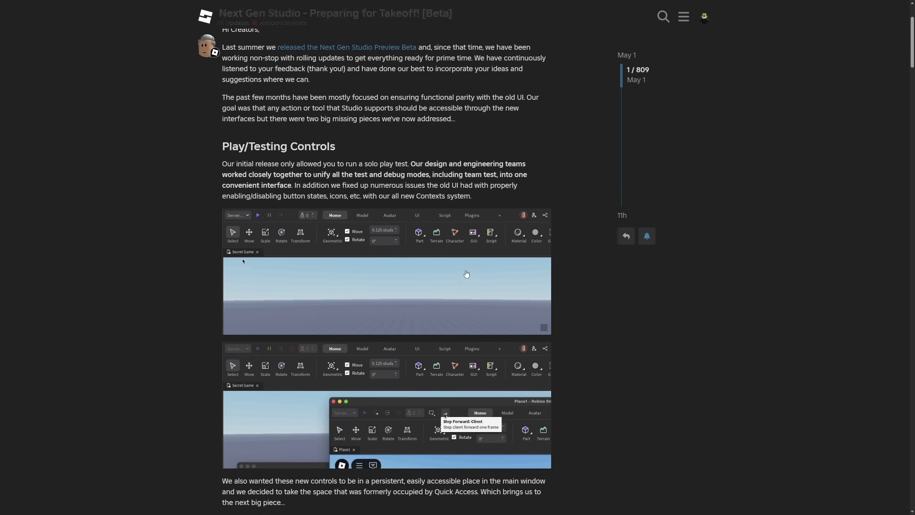
{"action": "left_click_drag", "start_coordinate": [373, 123], "coordinate": [229, 111]}
{"action": "left_click", "coordinate": [217, 122]}
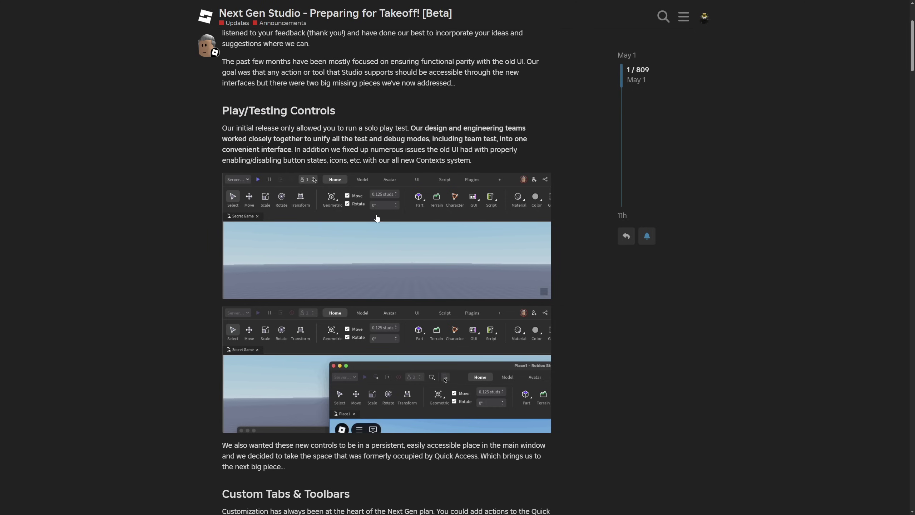
{"action": "scroll", "coordinate": [574, 276], "scroll_direction": "up", "scroll_amount": 4}
{"action": "left_click_drag", "start_coordinate": [467, 165], "coordinate": [350, 190]}
{"action": "left_click", "coordinate": [361, 193]}
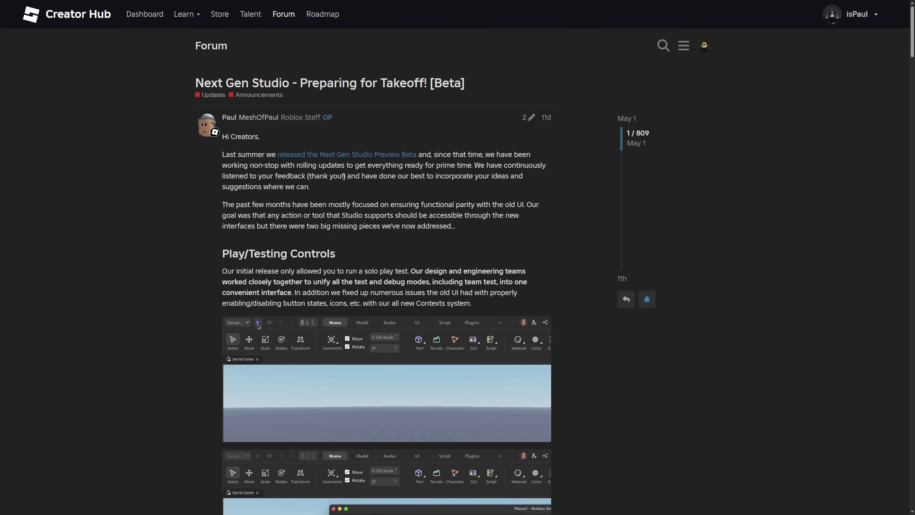
{"action": "scroll", "coordinate": [195, 171], "scroll_direction": "down", "scroll_amount": 1}
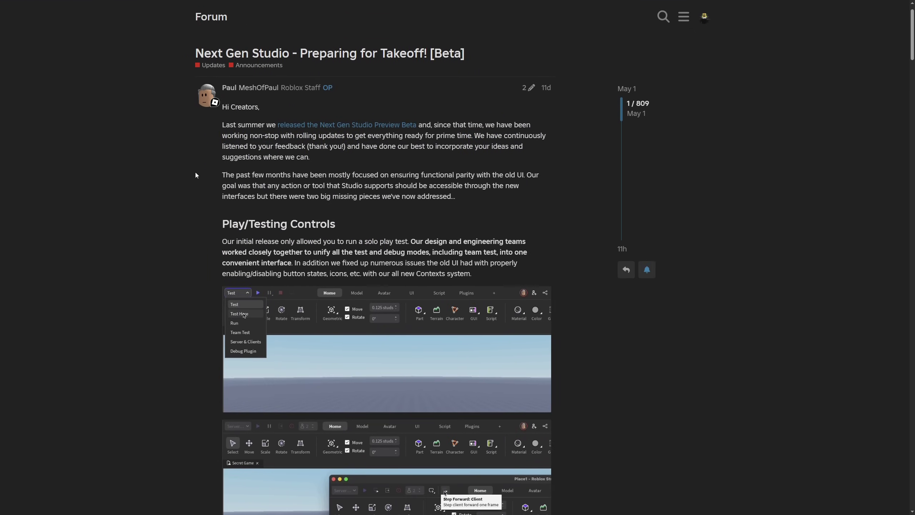
{"action": "left_click_drag", "start_coordinate": [222, 169], "coordinate": [459, 203]}
{"action": "left_click", "coordinate": [453, 205]}
Read the announcement's Play/Testing Controls section on unified test and debug modes and the new Contexts system.
{"action": "scroll", "coordinate": [453, 206], "scroll_direction": "down", "scroll_amount": 2}
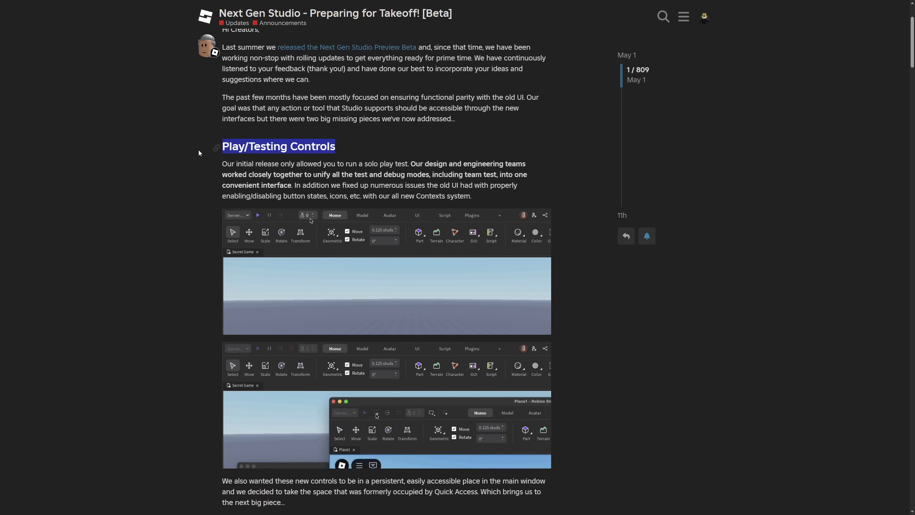
{"action": "left_click", "coordinate": [372, 150]}
{"action": "scroll", "coordinate": [324, 154], "scroll_direction": "down", "scroll_amount": 1}
{"action": "left_click_drag", "start_coordinate": [292, 149], "coordinate": [223, 139]}
{"action": "left_click", "coordinate": [295, 150]}
{"action": "left_click_drag", "start_coordinate": [294, 150], "coordinate": [212, 137]}
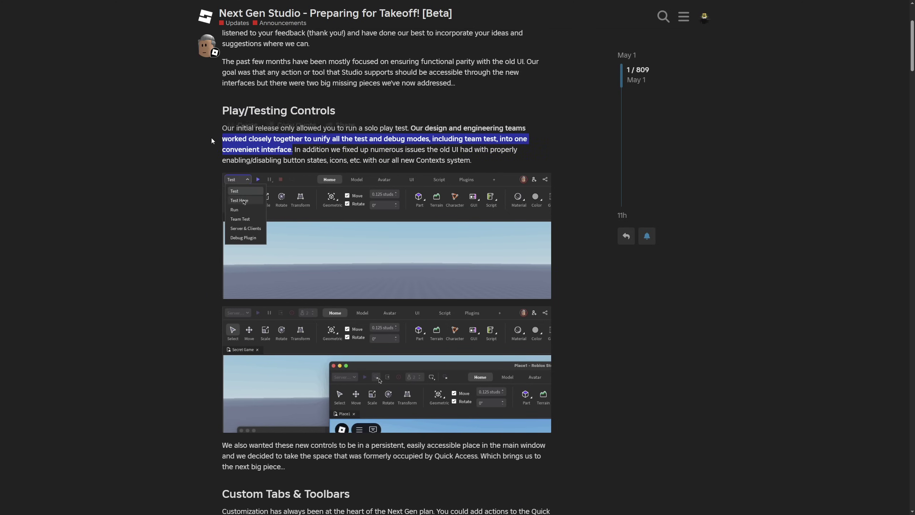
{"action": "left_click", "coordinate": [297, 160]}
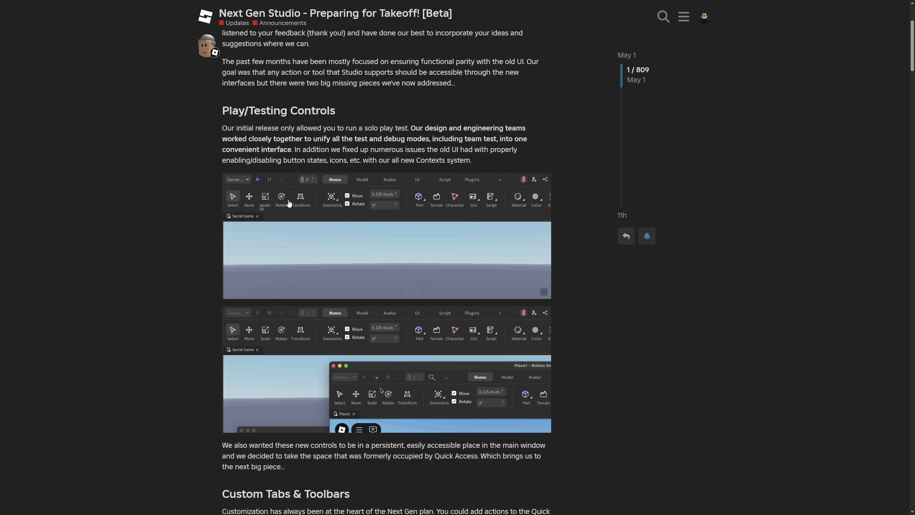
{"action": "left_click_drag", "start_coordinate": [326, 149], "coordinate": [476, 156]}
{"action": "left_click", "coordinate": [475, 156]}
{"action": "left_click_drag", "start_coordinate": [223, 160], "coordinate": [359, 162]}
{"action": "left_click", "coordinate": [287, 166]}
{"action": "left_click", "coordinate": [359, 162]}
{"action": "scroll", "coordinate": [127, 186], "scroll_direction": "down", "scroll_amount": 1}
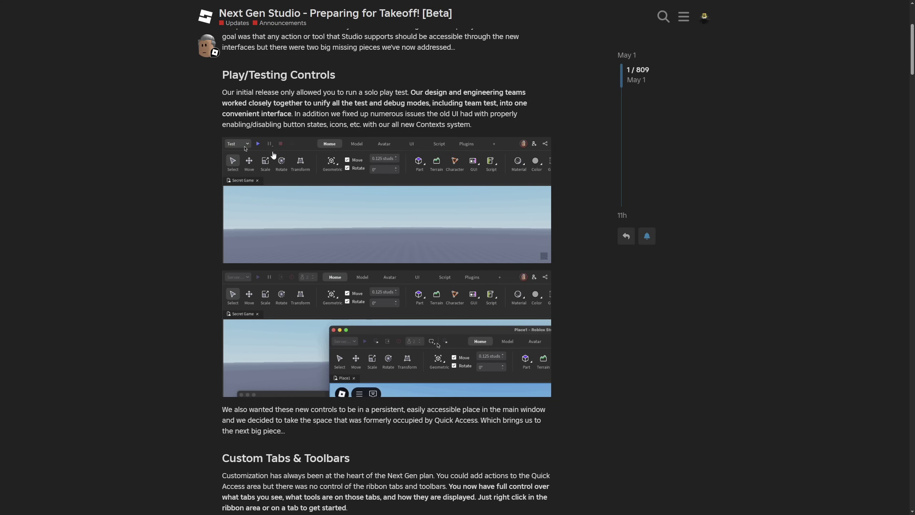
Read the paragraph below the test control demos about placing these controls in the former Quick Access space.
{"action": "scroll", "coordinate": [231, 234], "scroll_direction": "down", "scroll_amount": 5}
{"action": "left_click_drag", "start_coordinate": [229, 230], "coordinate": [561, 248]}
{"action": "left_click", "coordinate": [503, 264]}
{"action": "left_click", "coordinate": [295, 264]}
{"action": "scroll", "coordinate": [324, 258], "scroll_direction": "down", "scroll_amount": 1}
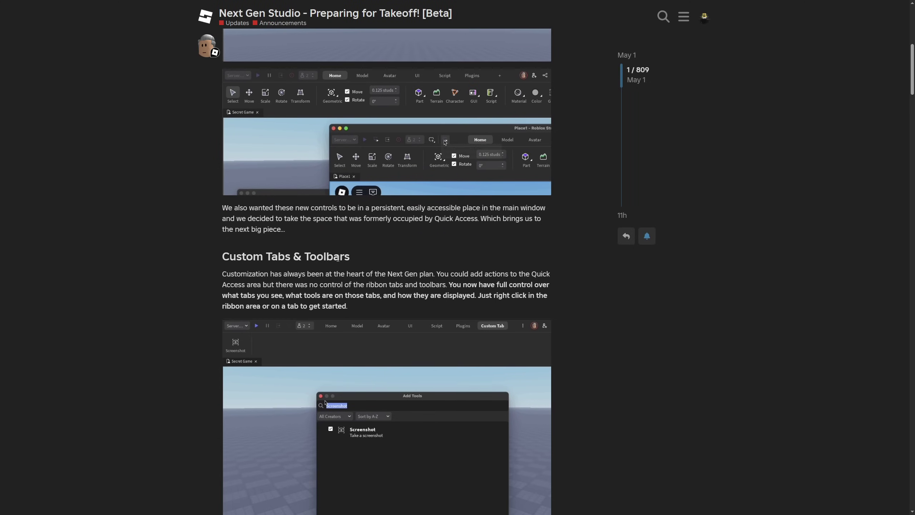
Examine the Custom Tabs & Toolbars section and its demos of creating, duplicating, hiding and reordering ribbon tabs.
{"action": "scroll", "coordinate": [338, 259], "scroll_direction": "down", "scroll_amount": 1}
{"action": "left_click_drag", "start_coordinate": [376, 252], "coordinate": [221, 245]}
{"action": "left_click", "coordinate": [371, 246]}
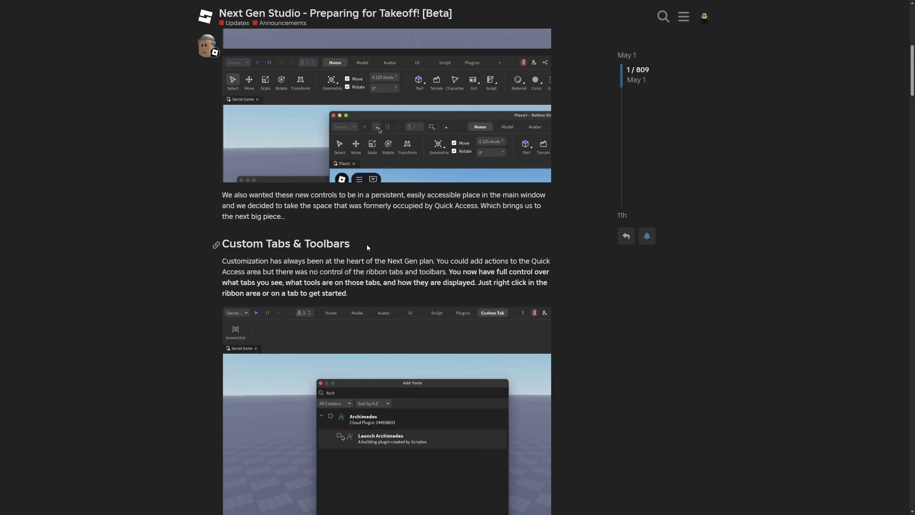
{"action": "scroll", "coordinate": [260, 229], "scroll_direction": "down", "scroll_amount": 2}
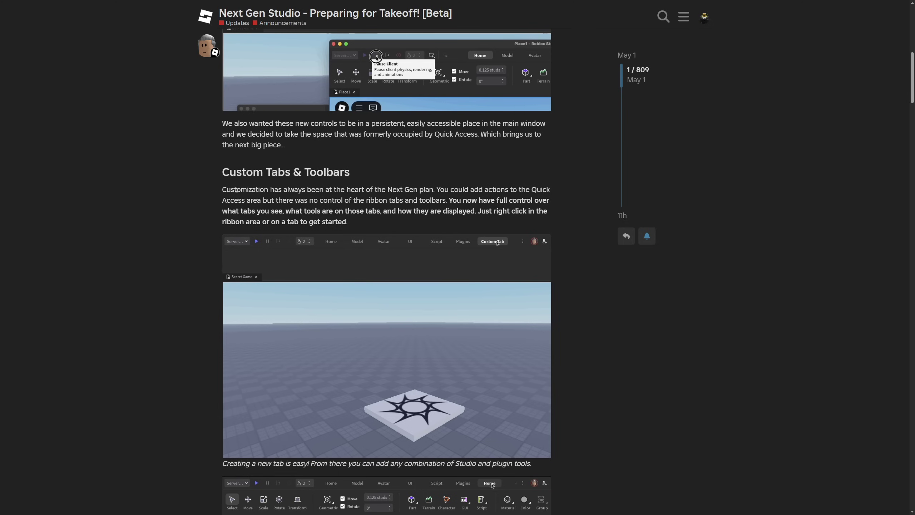
{"action": "left_click_drag", "start_coordinate": [351, 172], "coordinate": [203, 174]}
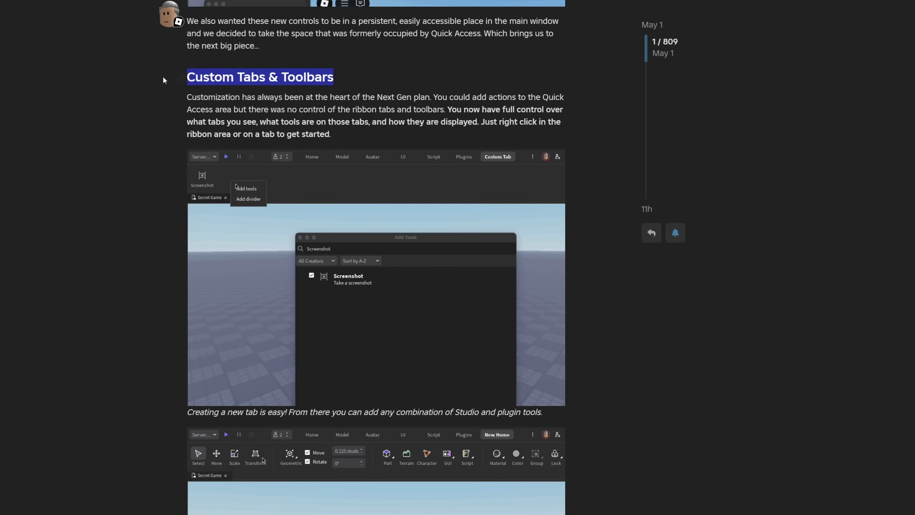
{"action": "left_click", "coordinate": [339, 193]}
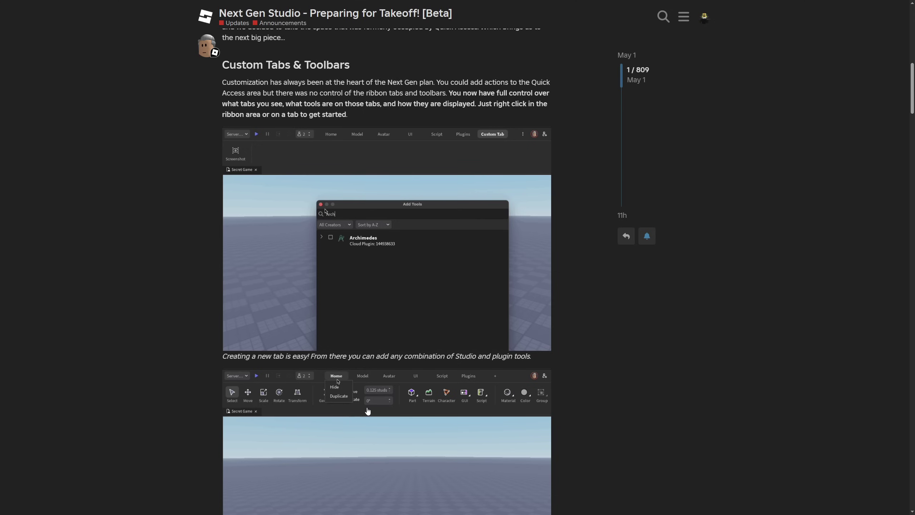
{"action": "scroll", "coordinate": [475, 174], "scroll_direction": "down", "scroll_amount": 1}
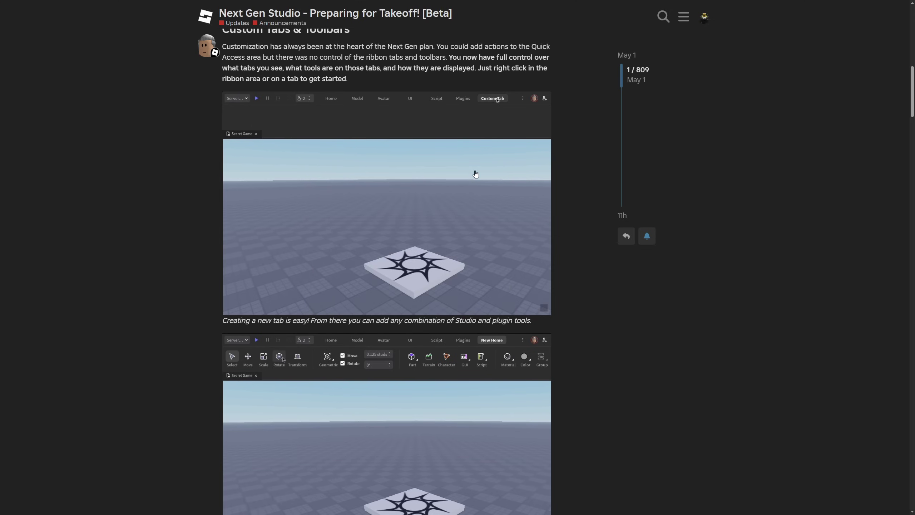
{"action": "scroll", "coordinate": [281, 172], "scroll_direction": "down", "scroll_amount": 9}
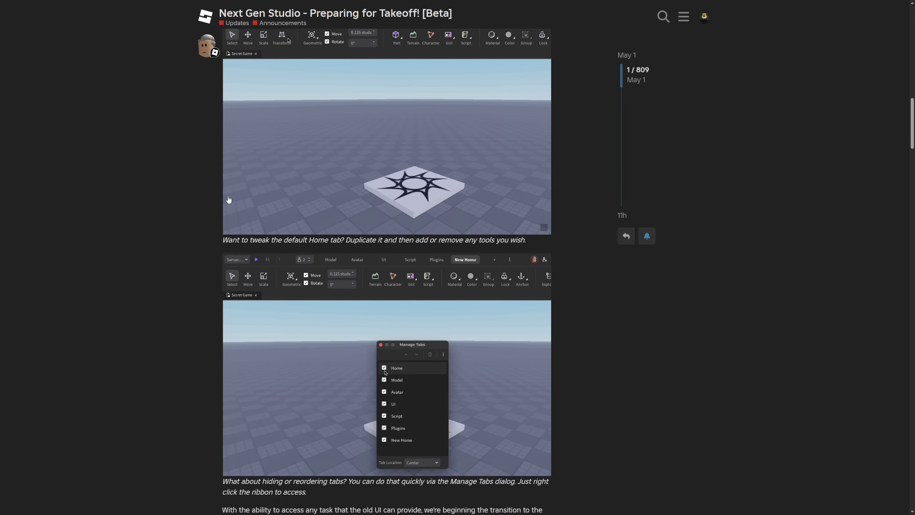
{"action": "scroll", "coordinate": [382, 162], "scroll_direction": "up", "scroll_amount": 7}
{"action": "scroll", "coordinate": [402, 113], "scroll_direction": "down", "scroll_amount": 2}
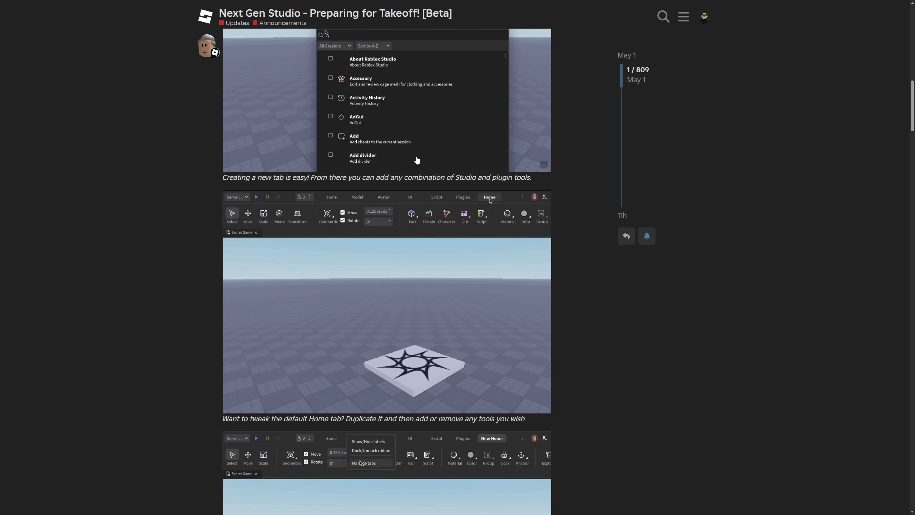
{"action": "scroll", "coordinate": [417, 160], "scroll_direction": "down", "scroll_amount": 10}
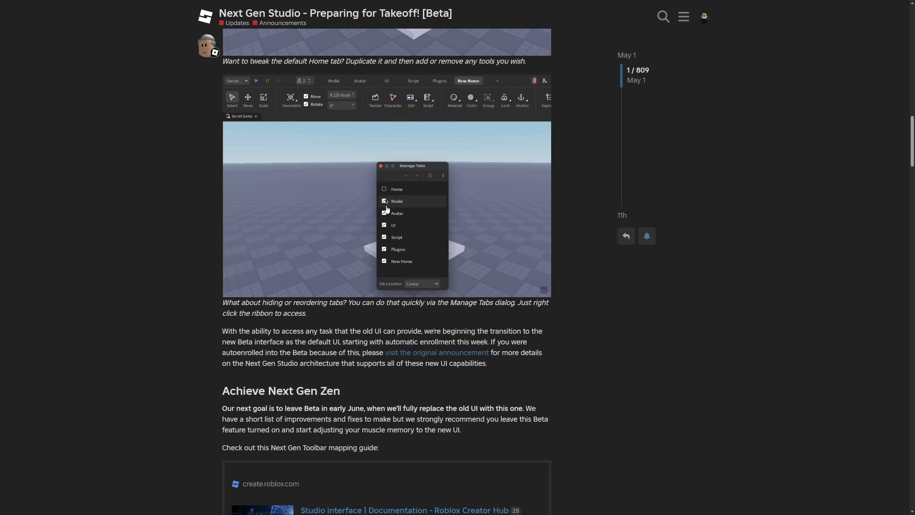
Read the passage on making the new Beta interface the default UI, including the timing of automatic enrollment.
{"action": "scroll", "coordinate": [431, 196], "scroll_direction": "down", "scroll_amount": 3}
{"action": "left_click_drag", "start_coordinate": [241, 224], "coordinate": [278, 232]}
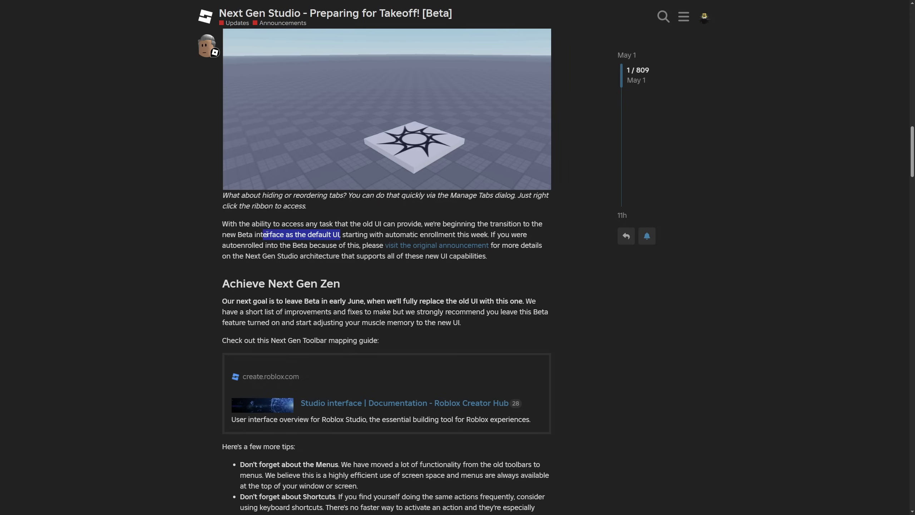
{"action": "left_click", "coordinate": [275, 238]}
{"action": "left_click_drag", "start_coordinate": [421, 224], "coordinate": [269, 226]}
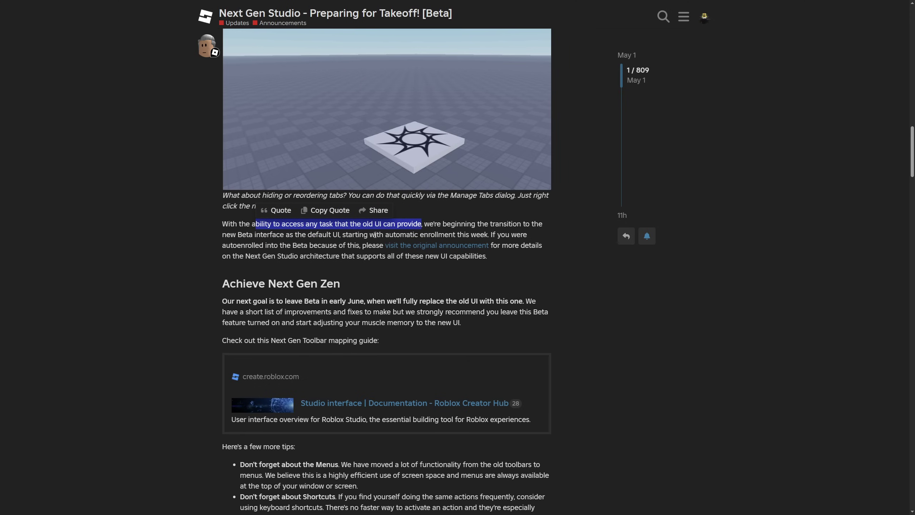
{"action": "left_click", "coordinate": [421, 226]}
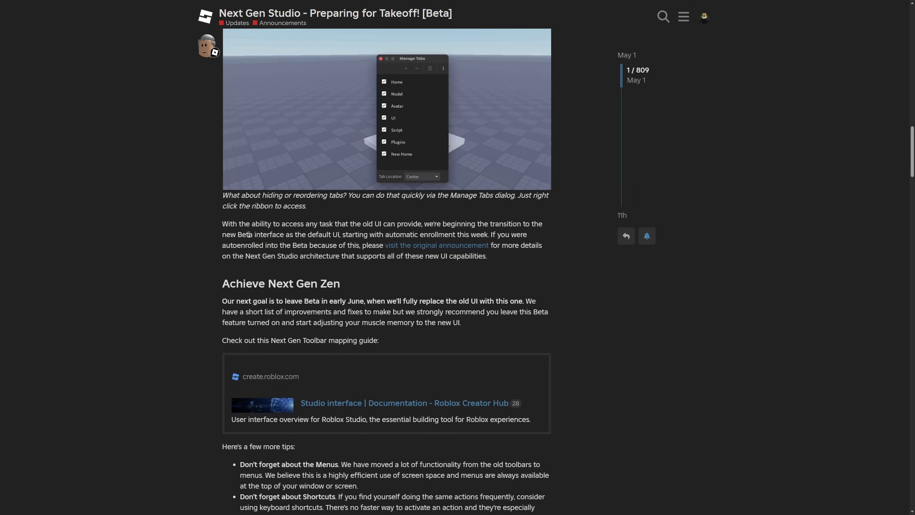
{"action": "left_click_drag", "start_coordinate": [265, 237], "coordinate": [489, 235]}
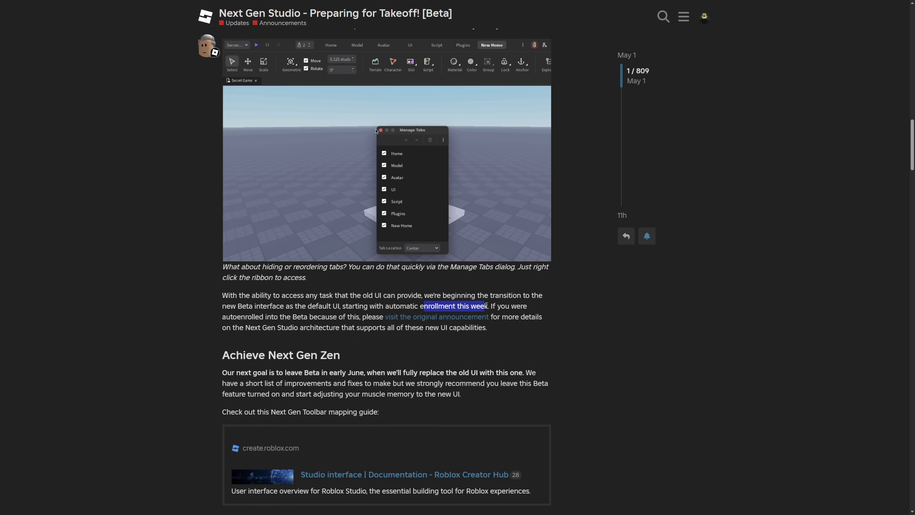
{"action": "left_click_drag", "start_coordinate": [490, 309], "coordinate": [398, 305]}
{"action": "left_click", "coordinate": [528, 324]}
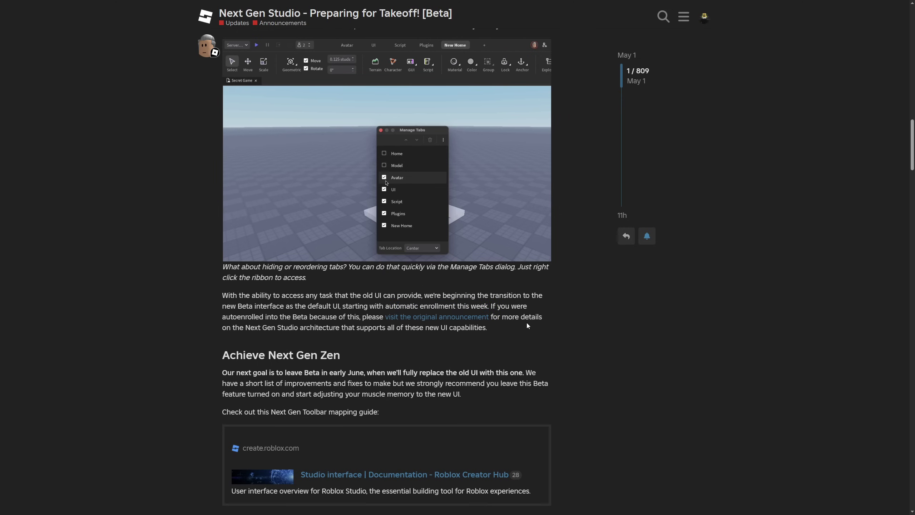
Read the guidance for autoenrolled creators about the original announcement and the Next Gen Studio architecture.
{"action": "left_click_drag", "start_coordinate": [498, 306], "coordinate": [528, 305]}
{"action": "left_click_drag", "start_coordinate": [238, 317], "coordinate": [361, 319]}
{"action": "mouse_move", "coordinate": [483, 306]}
{"action": "left_mouse_down"}
{"action": "mouse_move", "coordinate": [516, 306]}
{"action": "mouse_move", "coordinate": [402, 317]}
{"action": "mouse_move", "coordinate": [491, 315]}
{"action": "left_mouse_up"}
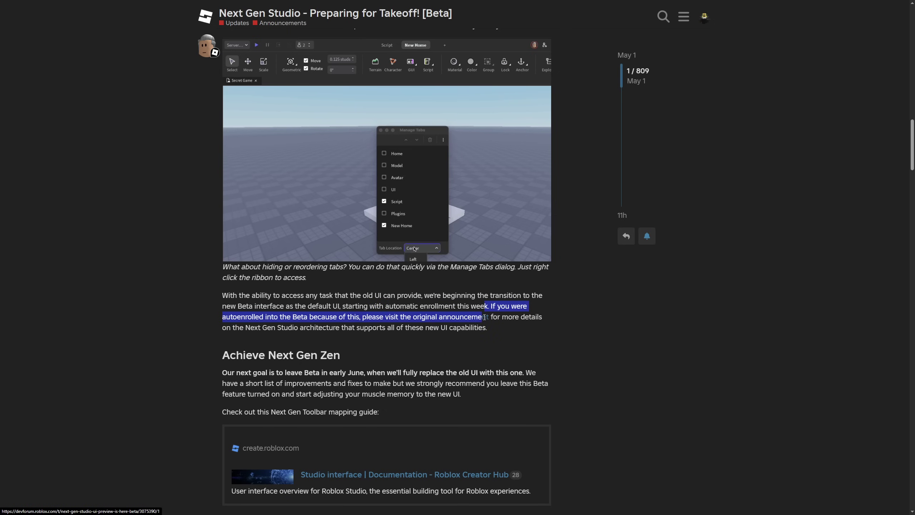
{"action": "left_click", "coordinate": [523, 337]}
{"action": "left_click_drag", "start_coordinate": [227, 328], "coordinate": [319, 328]}
{"action": "left_click", "coordinate": [415, 344]}
Read the Achieve Next Gen Zen section on leaving Beta and adjusting to the new UI, down to the toolbar mapping guide.
{"action": "scroll", "coordinate": [416, 347], "scroll_direction": "down", "scroll_amount": 5}
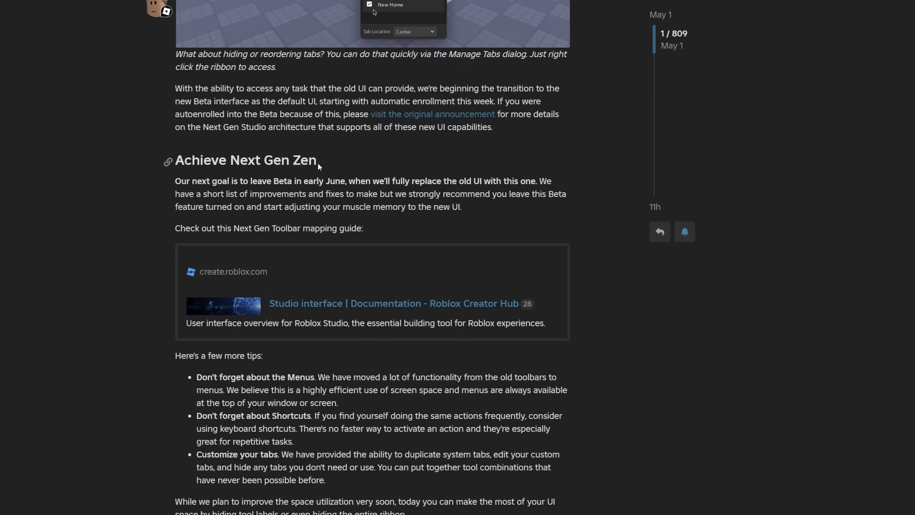
{"action": "left_click_drag", "start_coordinate": [340, 176], "coordinate": [286, 183]}
{"action": "left_click", "coordinate": [347, 168]}
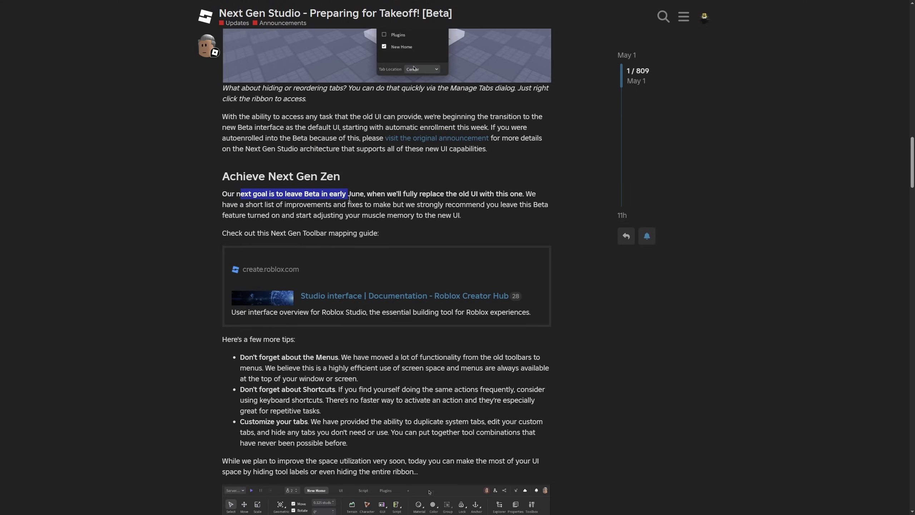
{"action": "left_click_drag", "start_coordinate": [350, 198], "coordinate": [375, 205]}
{"action": "left_click", "coordinate": [474, 224]}
{"action": "left_click", "coordinate": [462, 236]}
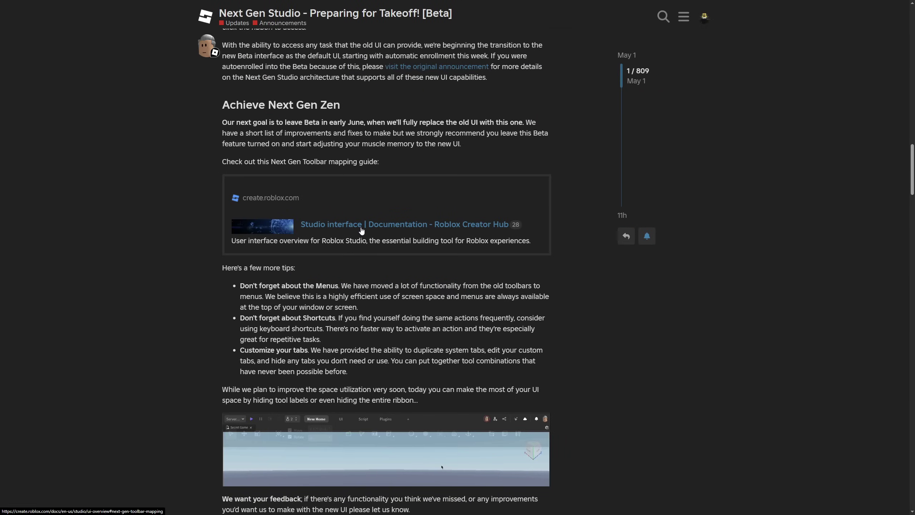
Open the Studio interface documentation linked in the announcement as the Next Gen Toolbar mapping guide.
{"action": "left_click_drag", "start_coordinate": [235, 162], "coordinate": [363, 162]}
{"action": "left_click", "coordinate": [411, 168]}
{"action": "left_click", "coordinate": [405, 163]}
{"action": "left_click", "coordinate": [402, 225]}
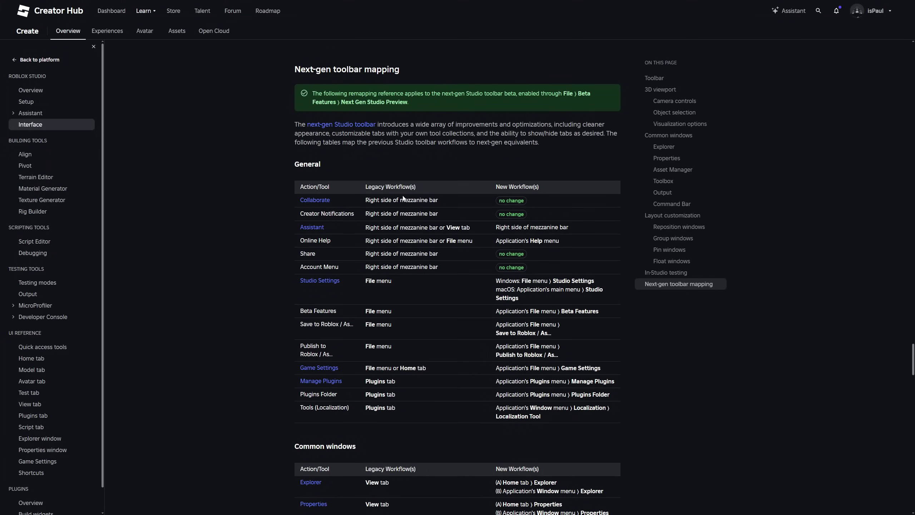
Read the General table of the Next-gen toolbar mapping, comparing legacy and new workflows, and skim the tables below it.
{"action": "mouse_move", "coordinate": [365, 202]}
{"action": "left_mouse_down"}
{"action": "mouse_move", "coordinate": [441, 202]}
{"action": "mouse_move", "coordinate": [356, 199]}
{"action": "left_mouse_up"}
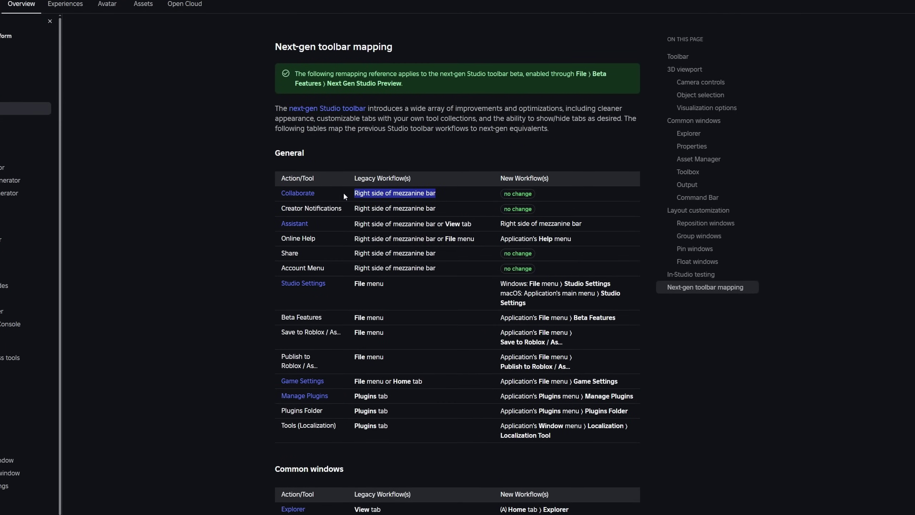
{"action": "left_click", "coordinate": [425, 237]}
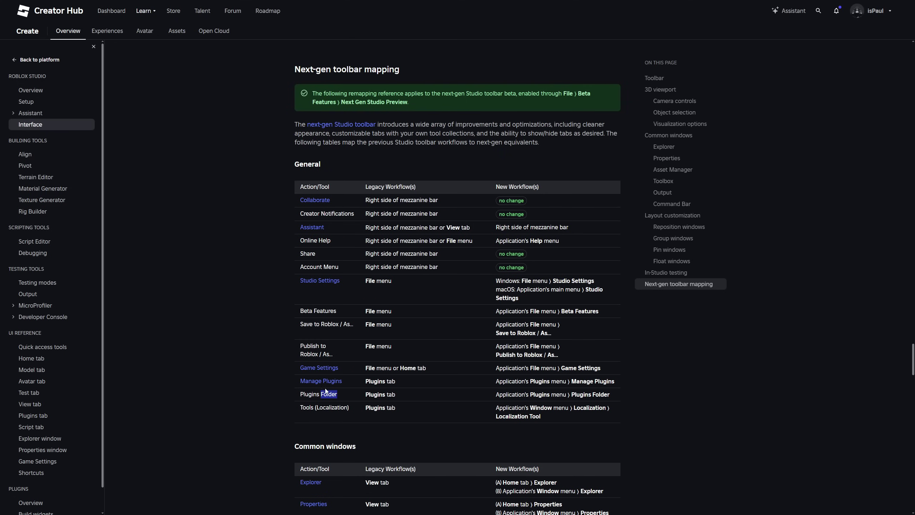
{"action": "scroll", "coordinate": [522, 264], "scroll_direction": "down", "scroll_amount": 1}
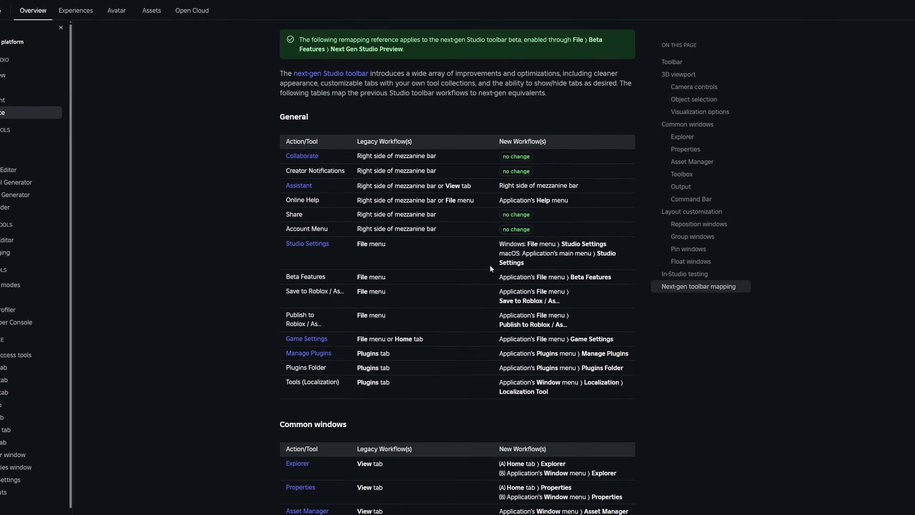
{"action": "scroll", "coordinate": [489, 263], "scroll_direction": "down", "scroll_amount": 10}
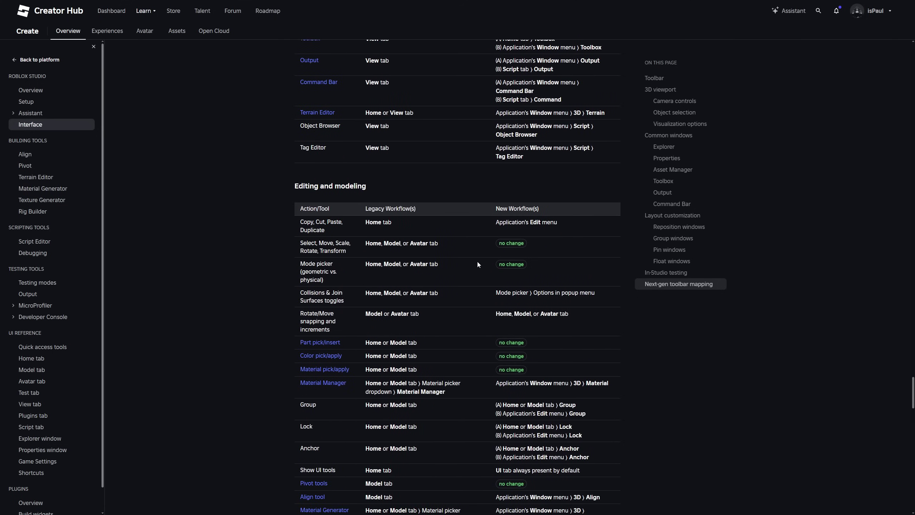
{"action": "scroll", "coordinate": [478, 262], "scroll_direction": "up", "scroll_amount": 7}
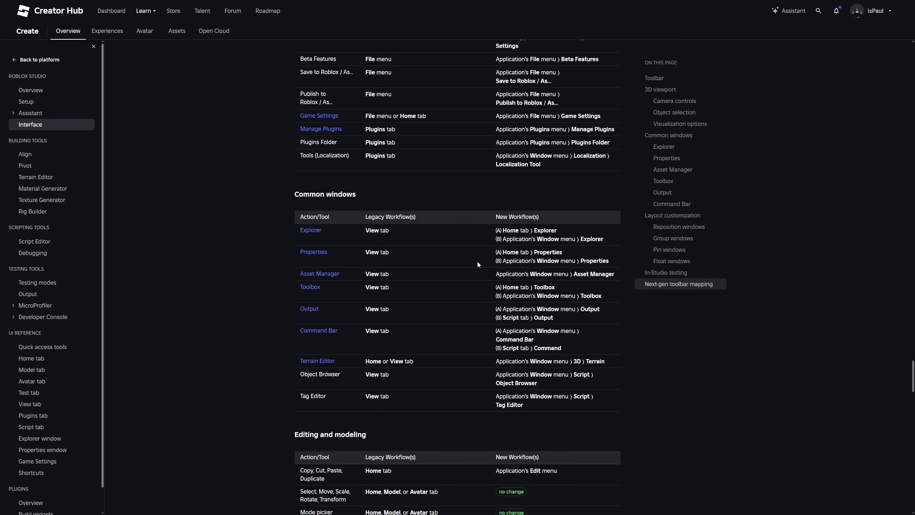
Check the Other and Scripting and debugging tables for removed tools, including the Select entry.
{"action": "scroll", "coordinate": [477, 261], "scroll_direction": "down", "scroll_amount": 20}
{"action": "scroll", "coordinate": [476, 264], "scroll_direction": "up", "scroll_amount": 8}
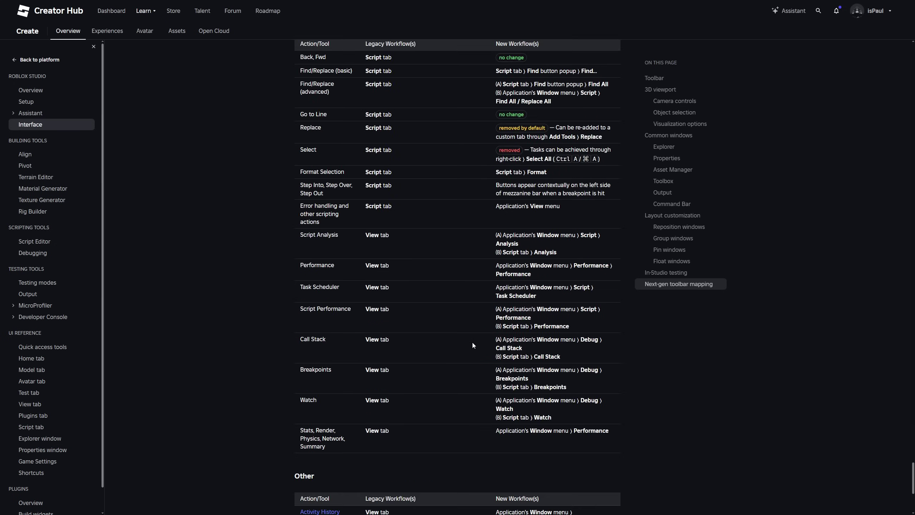
{"action": "scroll", "coordinate": [472, 340], "scroll_direction": "down", "scroll_amount": 9}
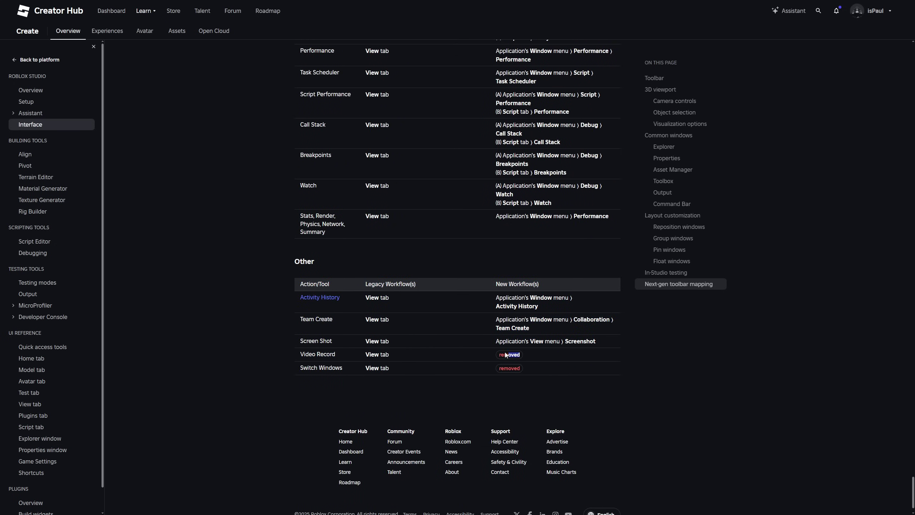
{"action": "left_click_drag", "start_coordinate": [300, 282], "coordinate": [444, 379]}
{"action": "scroll", "coordinate": [468, 382], "scroll_direction": "up", "scroll_amount": 1}
{"action": "left_click_drag", "start_coordinate": [301, 293], "coordinate": [332, 299]}
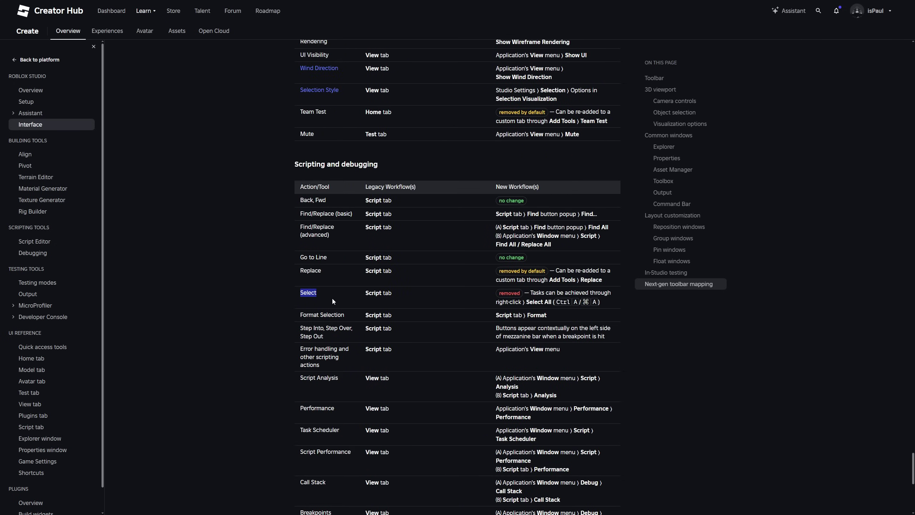
{"action": "scroll", "coordinate": [571, 297], "scroll_direction": "up", "scroll_amount": 6}
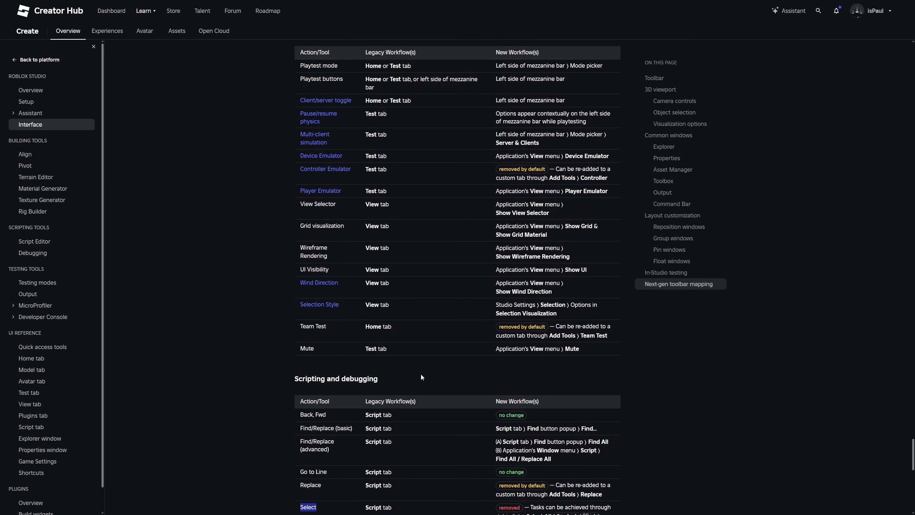
Read the Team Test entry in the Testing and visualization table and how to re-add it to a custom tab.
{"action": "left_click_drag", "start_coordinate": [421, 375], "coordinate": [467, 338]}
{"action": "left_click_drag", "start_coordinate": [534, 327], "coordinate": [634, 337]}
{"action": "left_click", "coordinate": [621, 342]}
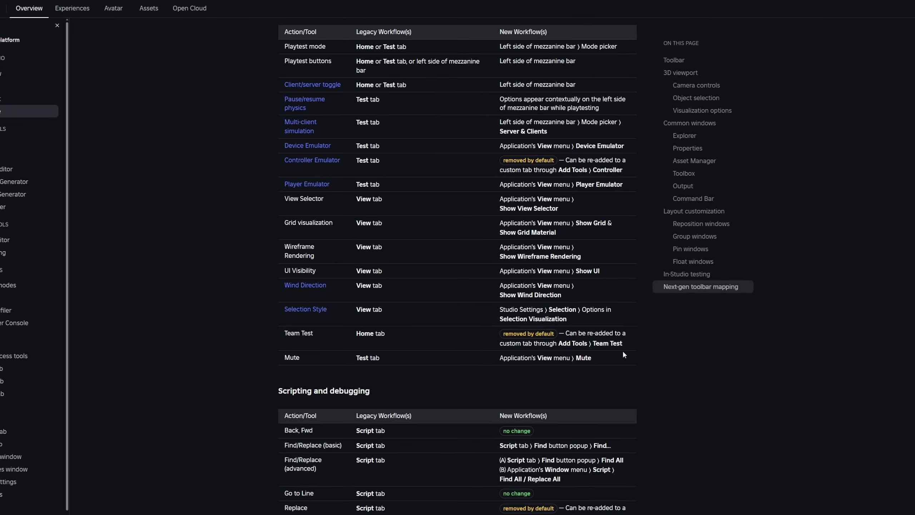
{"action": "triple_click", "coordinate": [625, 352]}
{"action": "left_click", "coordinate": [647, 353]}
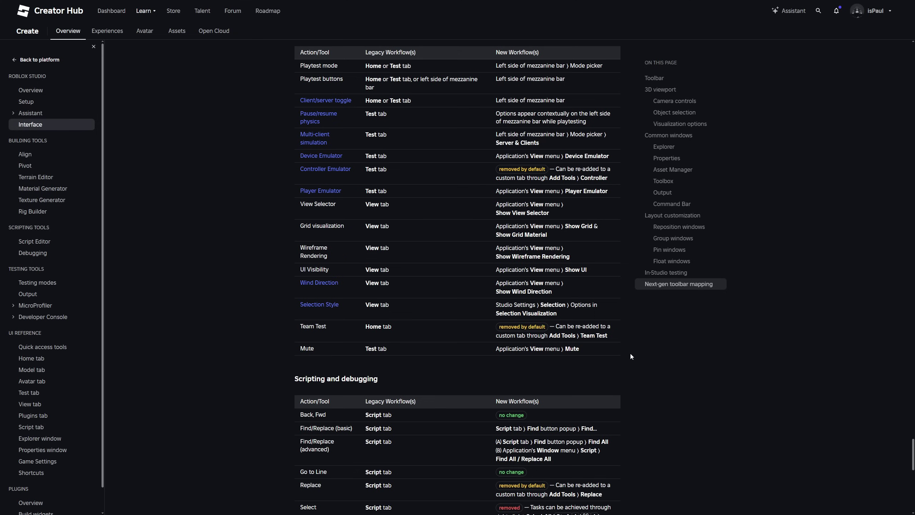
{"action": "left_click_drag", "start_coordinate": [582, 335], "coordinate": [519, 334]}
{"action": "left_click", "coordinate": [624, 351]}
Read the Controller Emulator entry in the Testing and visualization table.
{"action": "scroll", "coordinate": [605, 342], "scroll_direction": "up", "scroll_amount": 3}
{"action": "left_click_drag", "start_coordinate": [336, 277], "coordinate": [352, 276]}
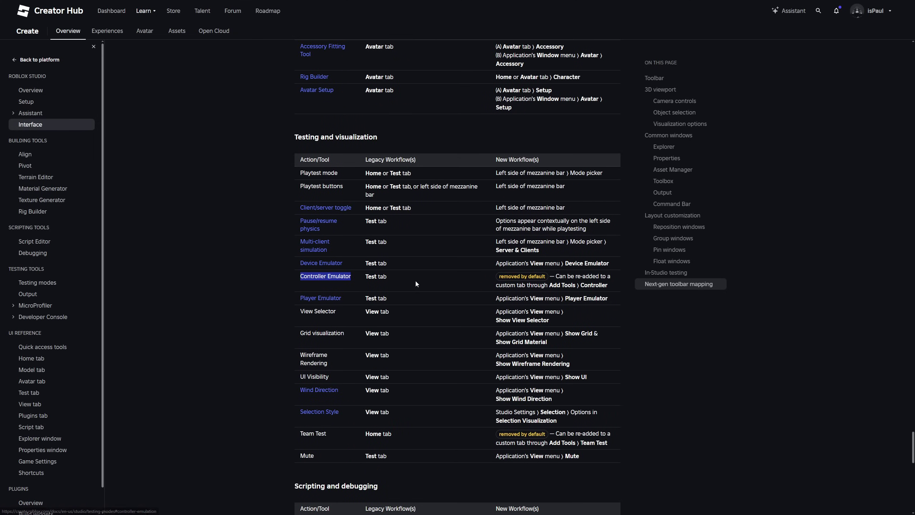
{"action": "left_click_drag", "start_coordinate": [499, 277], "coordinate": [549, 277]}
{"action": "left_click", "coordinate": [550, 277]}
Skim the Avatar and animation and Editing and modeling tables of the toolbar mapping.
{"action": "scroll", "coordinate": [470, 360], "scroll_direction": "up", "scroll_amount": 3}
{"action": "scroll", "coordinate": [469, 363], "scroll_direction": "up", "scroll_amount": 15}
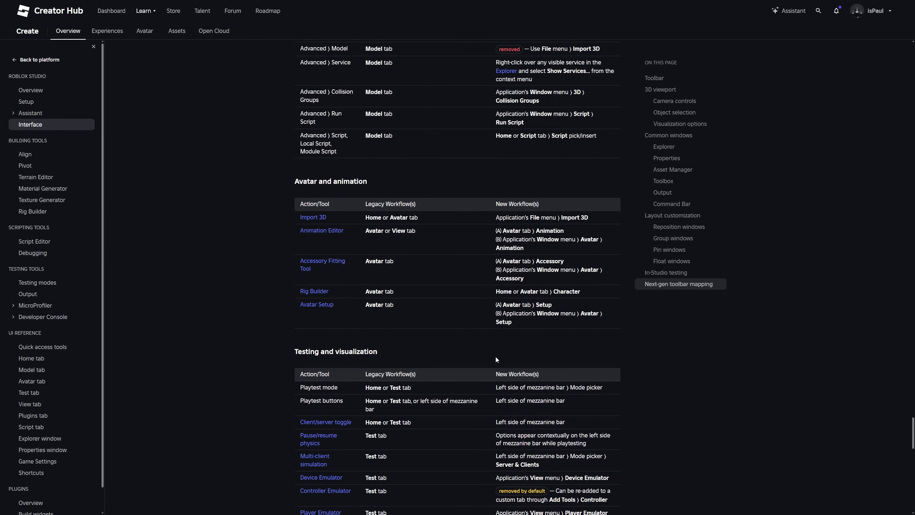
{"action": "scroll", "coordinate": [504, 270], "scroll_direction": "up", "scroll_amount": 1}
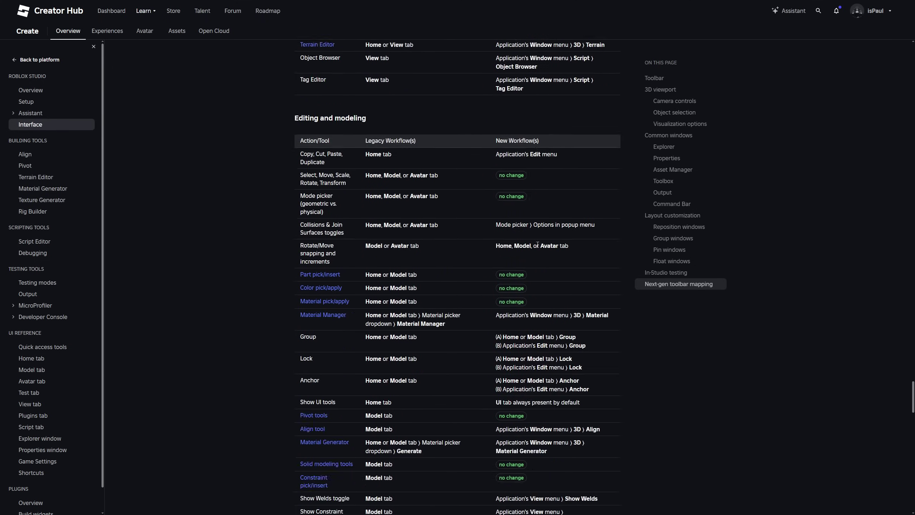
{"action": "scroll", "coordinate": [492, 236], "scroll_direction": "down", "scroll_amount": 10}
{"action": "scroll", "coordinate": [416, 288], "scroll_direction": "up", "scroll_amount": 17}
{"action": "scroll", "coordinate": [452, 283], "scroll_direction": "down", "scroll_amount": 13}
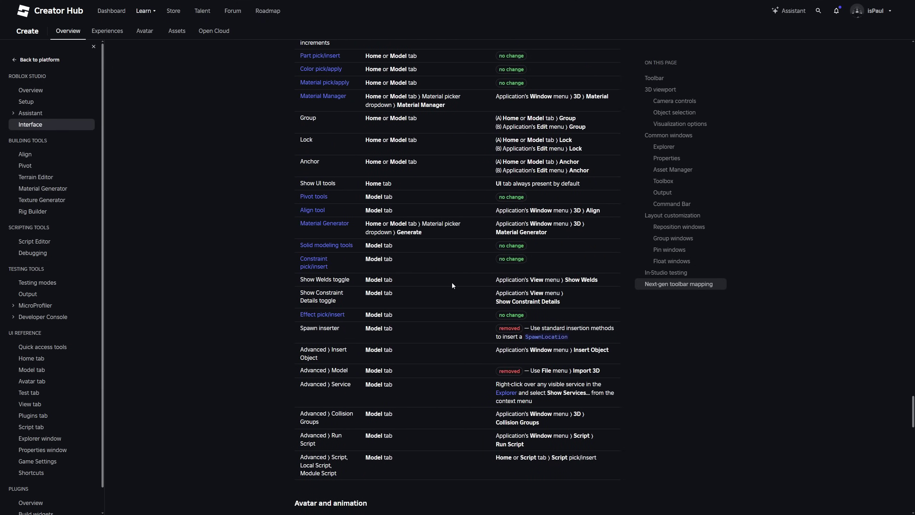
Search the page for "import 3d" and read the new workflow of the Import 3D entry under Avatar and animation.
{"action": "key", "text": "ctrl+f"}
{"action": "type", "text": "im"}
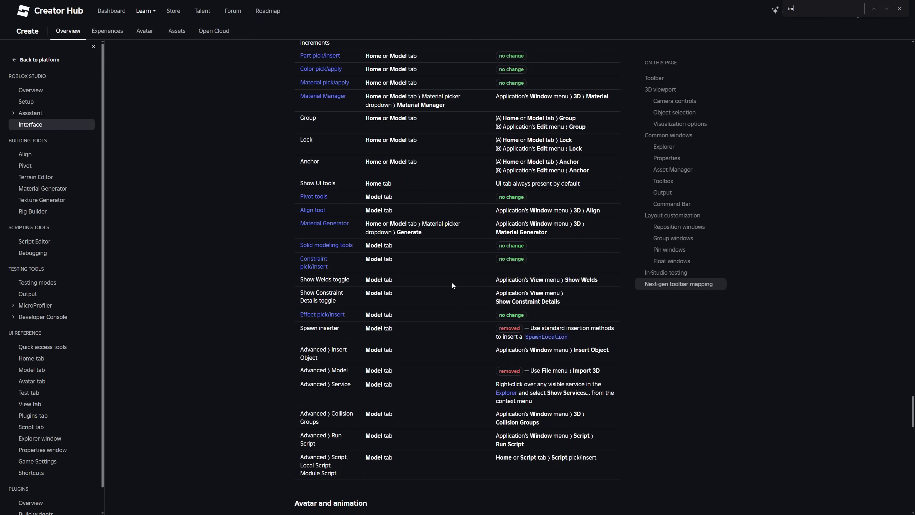
{"action": "type", "text": "port 3d"}
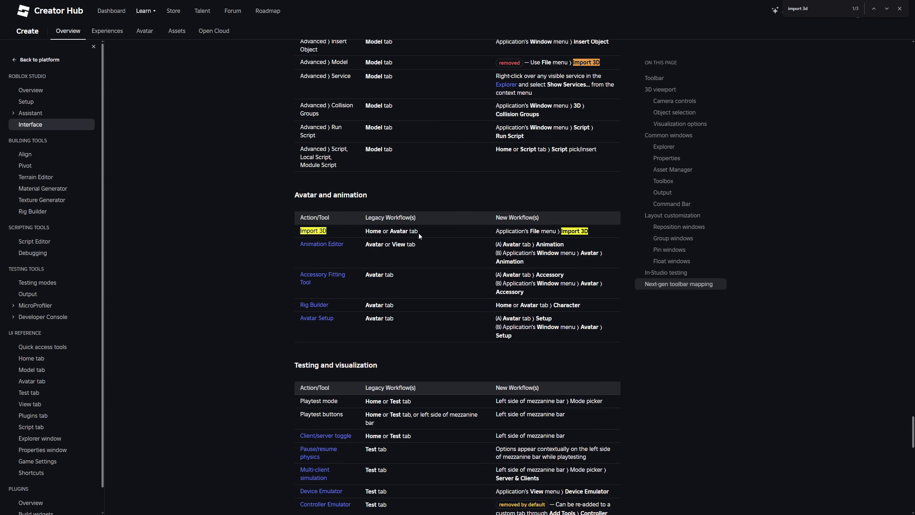
{"action": "left_click_drag", "start_coordinate": [495, 232], "coordinate": [526, 231]}
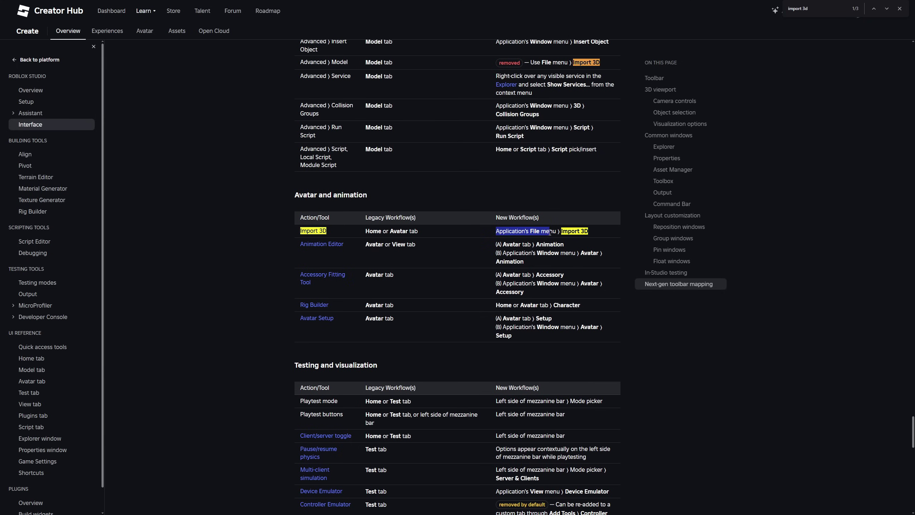
{"action": "left_click", "coordinate": [588, 241]}
{"action": "left_click_drag", "start_coordinate": [589, 233], "coordinate": [496, 232]}
{"action": "left_click", "coordinate": [556, 232]}
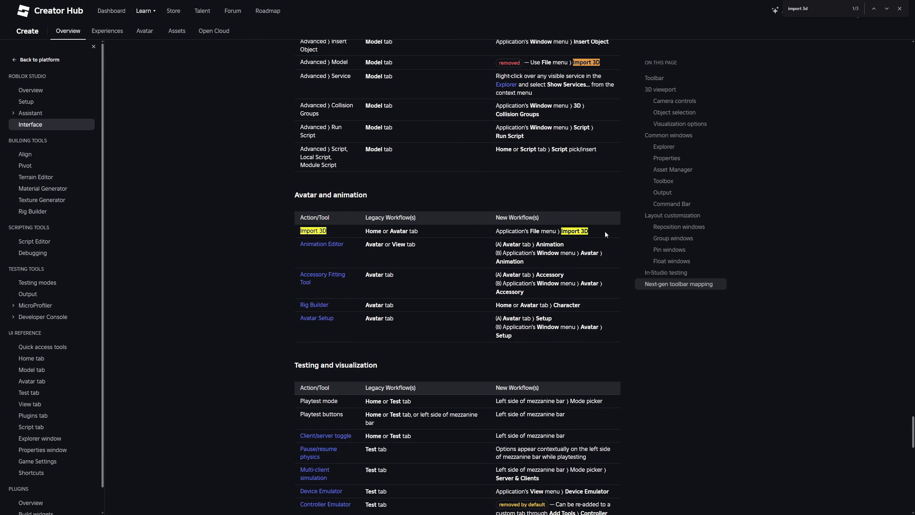
Check the legacy workflow of the Import 3D entry and the heading of the section that contains it.
{"action": "left_click_drag", "start_coordinate": [420, 232], "coordinate": [348, 233]}
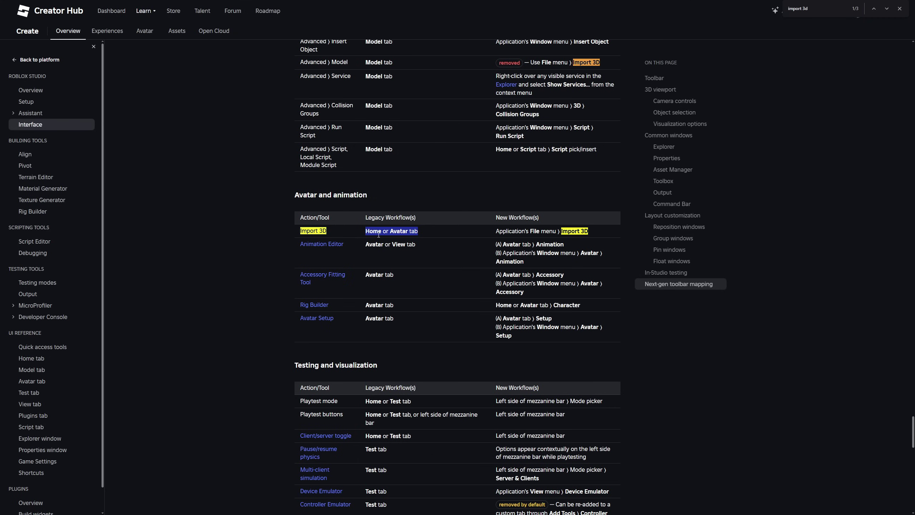
{"action": "left_click", "coordinate": [427, 237]}
{"action": "left_click", "coordinate": [432, 243]}
{"action": "left_click_drag", "start_coordinate": [404, 234], "coordinate": [390, 232]}
{"action": "left_click", "coordinate": [460, 266]}
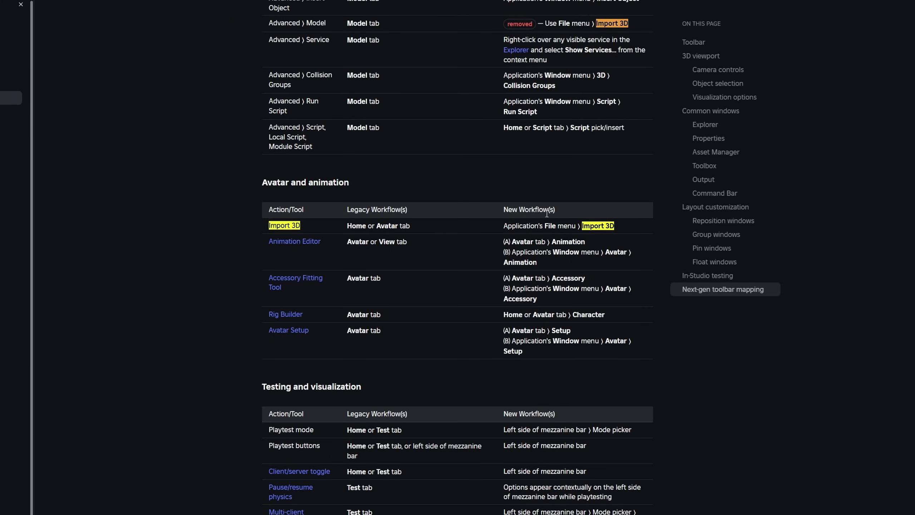
{"action": "left_click_drag", "start_coordinate": [351, 182], "coordinate": [273, 178]}
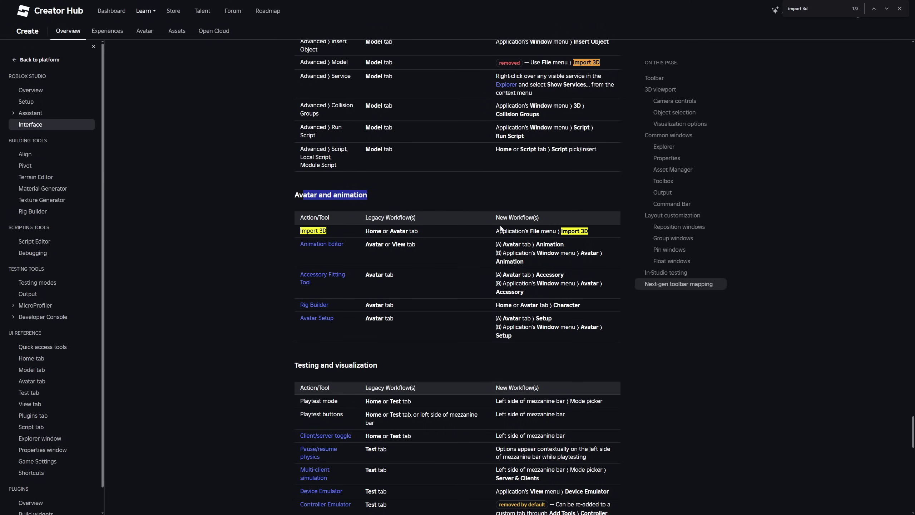
Go back to the General table and read its new workflows, from Studio Settings through Game Settings.
{"action": "scroll", "coordinate": [501, 226], "scroll_direction": "up", "scroll_amount": 1}
{"action": "left_click_drag", "start_coordinate": [515, 302], "coordinate": [516, 302]}
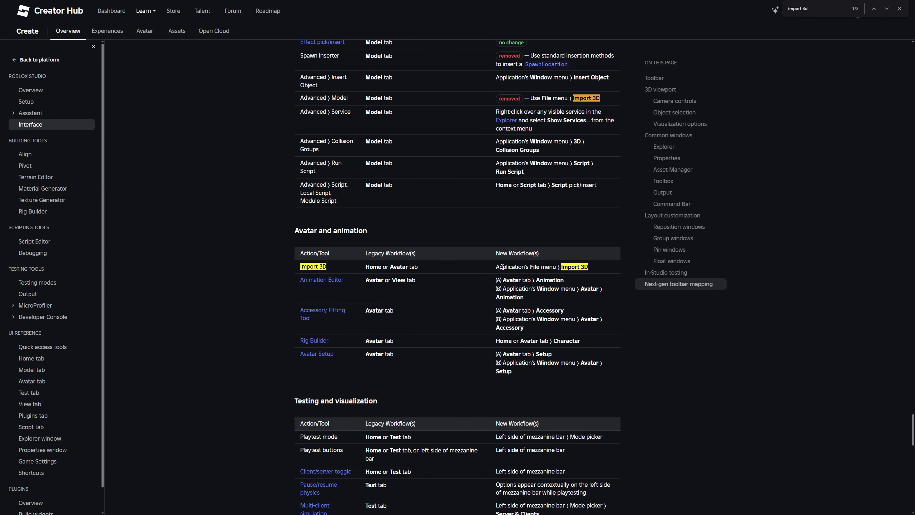
{"action": "scroll", "coordinate": [554, 278], "scroll_direction": "up", "scroll_amount": 7}
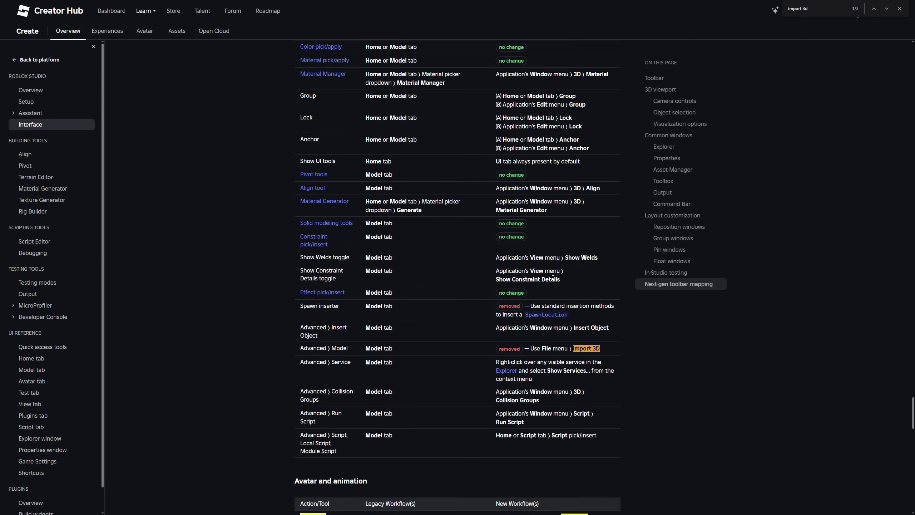
{"action": "scroll", "coordinate": [553, 278], "scroll_direction": "up", "scroll_amount": 20}
{"action": "scroll", "coordinate": [554, 278], "scroll_direction": "down", "scroll_amount": 12}
{"action": "scroll", "coordinate": [554, 278], "scroll_direction": "up", "scroll_amount": 1}
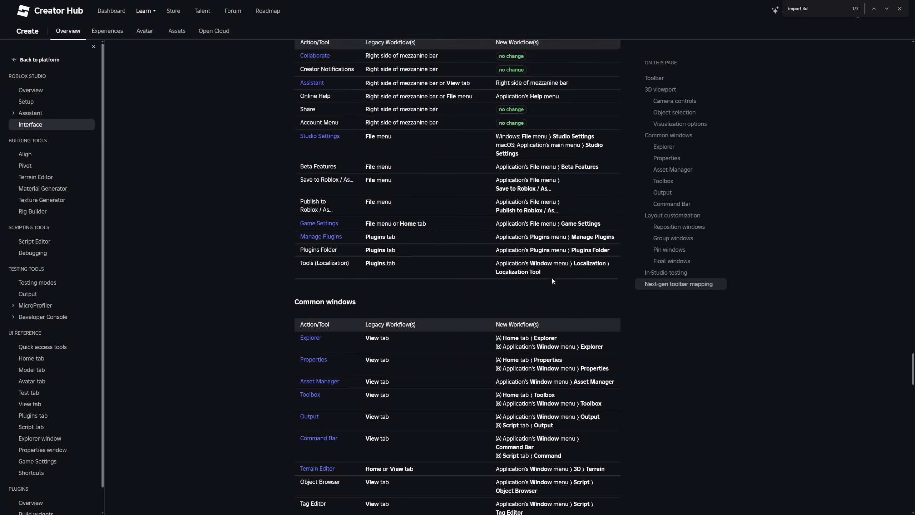
{"action": "scroll", "coordinate": [552, 278], "scroll_direction": "up", "scroll_amount": 3}
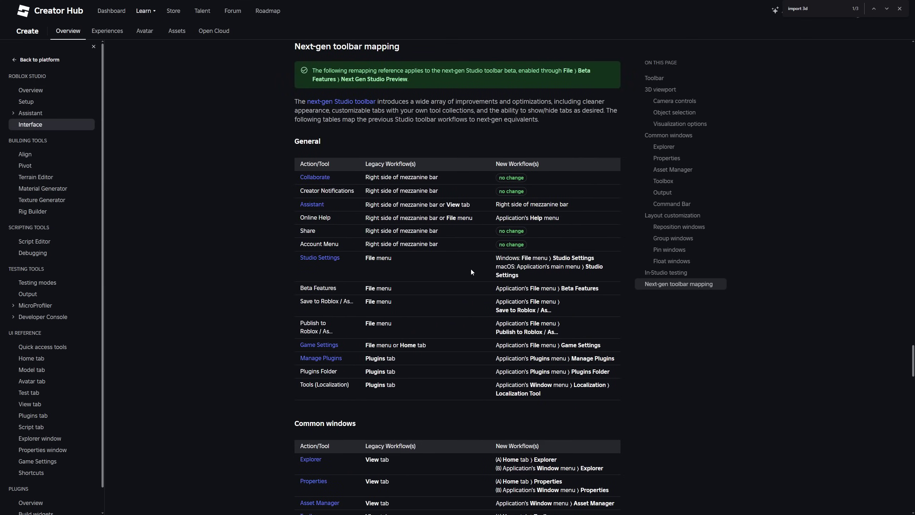
{"action": "scroll", "coordinate": [471, 268], "scroll_direction": "down", "scroll_amount": 4}
{"action": "left_click_drag", "start_coordinate": [496, 123], "coordinate": [460, 202]}
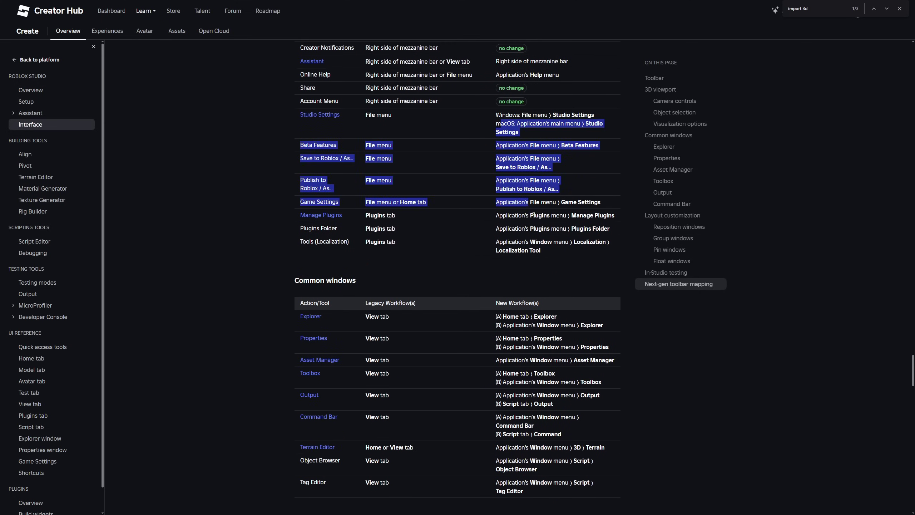
{"action": "left_click", "coordinate": [537, 217]}
{"action": "scroll", "coordinate": [530, 239], "scroll_direction": "up", "scroll_amount": 1}
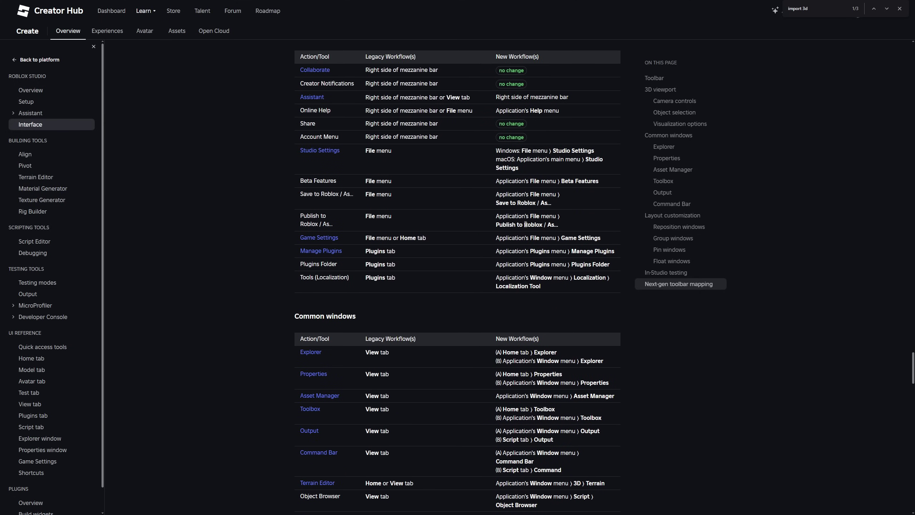
Read the new workflows in the Common windows table, including Output and Command Bar, on to Editing and modeling.
{"action": "scroll", "coordinate": [529, 239], "scroll_direction": "down", "scroll_amount": 6}
{"action": "left_click_drag", "start_coordinate": [496, 138], "coordinate": [558, 255]}
{"action": "left_click_drag", "start_coordinate": [496, 216], "coordinate": [535, 291]}
{"action": "scroll", "coordinate": [535, 291], "scroll_direction": "up", "scroll_amount": 1}
{"action": "scroll", "coordinate": [539, 281], "scroll_direction": "down", "scroll_amount": 1}
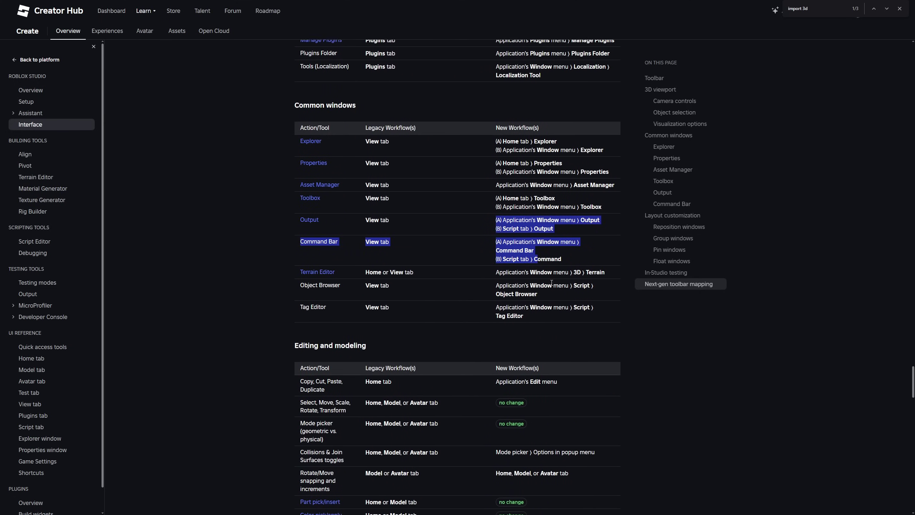
{"action": "scroll", "coordinate": [534, 272], "scroll_direction": "down", "scroll_amount": 8}
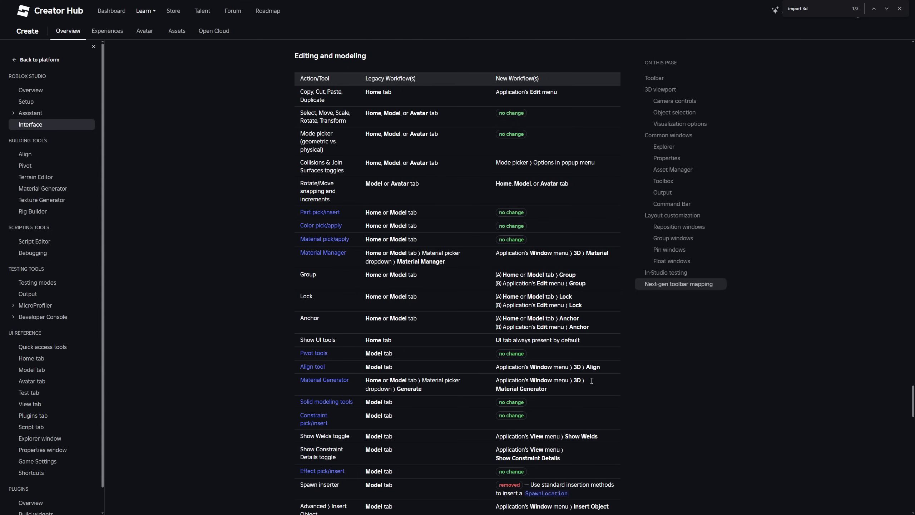
Recheck the toolbar mapping tables from General through Common windows.
{"action": "scroll", "coordinate": [559, 350], "scroll_direction": "up", "scroll_amount": 6}
{"action": "left_click_drag", "start_coordinate": [569, 398], "coordinate": [421, 329]}
{"action": "left_click", "coordinate": [504, 329]}
{"action": "scroll", "coordinate": [505, 329], "scroll_direction": "up", "scroll_amount": 12}
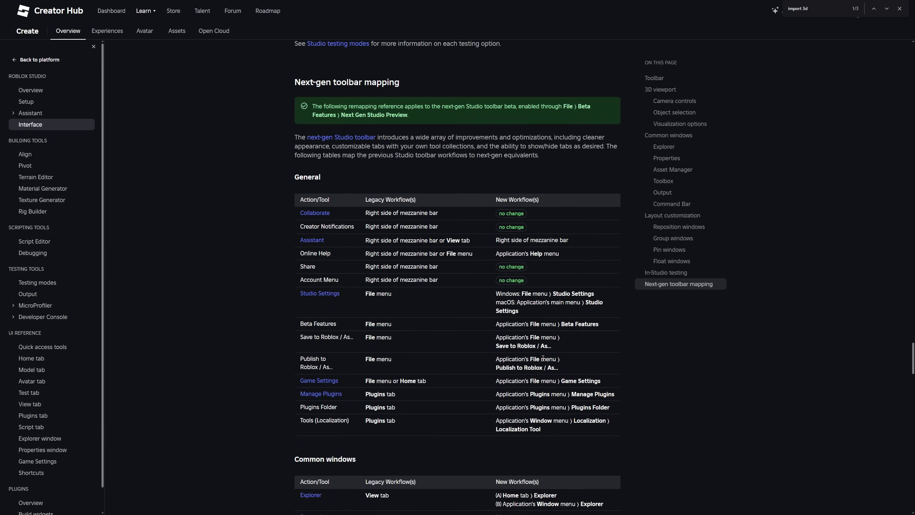
{"action": "scroll", "coordinate": [543, 358], "scroll_direction": "down", "scroll_amount": 11}
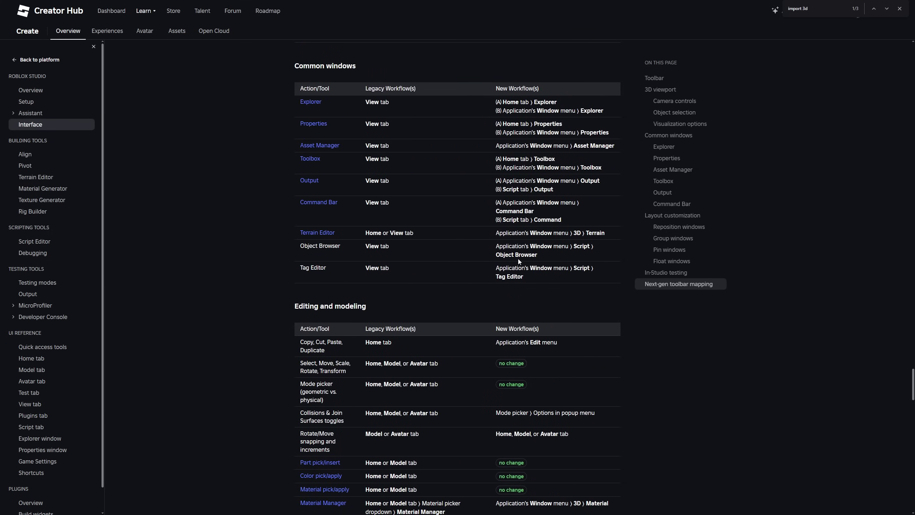
Return to the Next Gen Studio beta announcement and read its tips about menus and keyboard shortcuts.
{"action": "left_click_drag", "start_coordinate": [295, 124], "coordinate": [541, 143]}
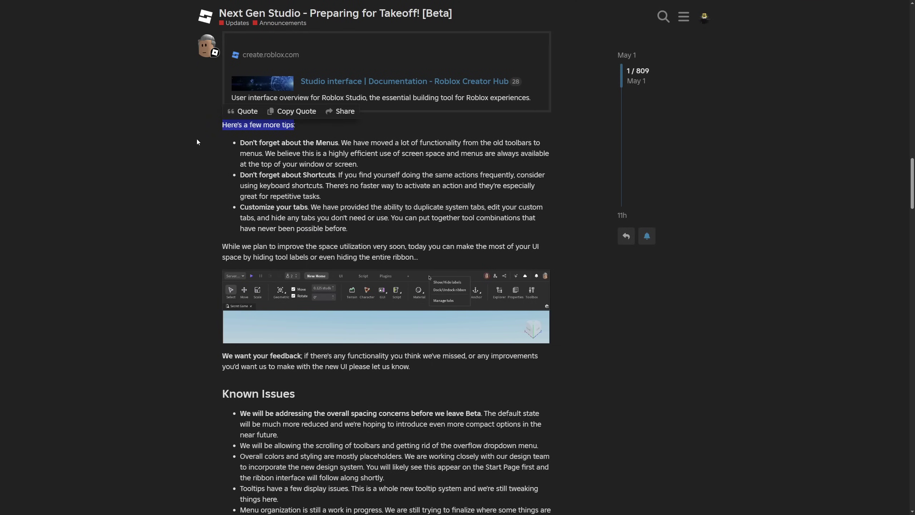
{"action": "left_click", "coordinate": [197, 142]}
{"action": "left_click", "coordinate": [530, 154]}
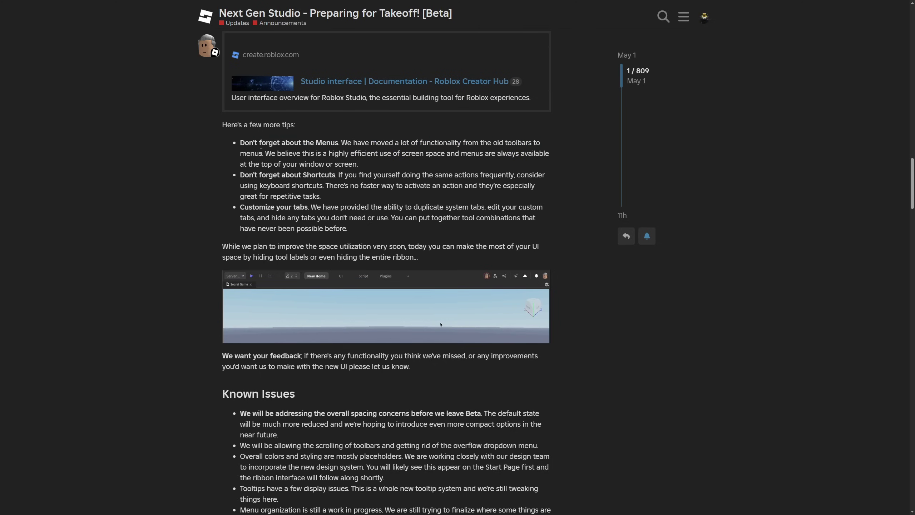
{"action": "left_click_drag", "start_coordinate": [263, 151], "coordinate": [239, 154]}
{"action": "left_click", "coordinate": [211, 170]}
{"action": "left_click_drag", "start_coordinate": [355, 154], "coordinate": [240, 144]}
{"action": "left_click", "coordinate": [382, 172]}
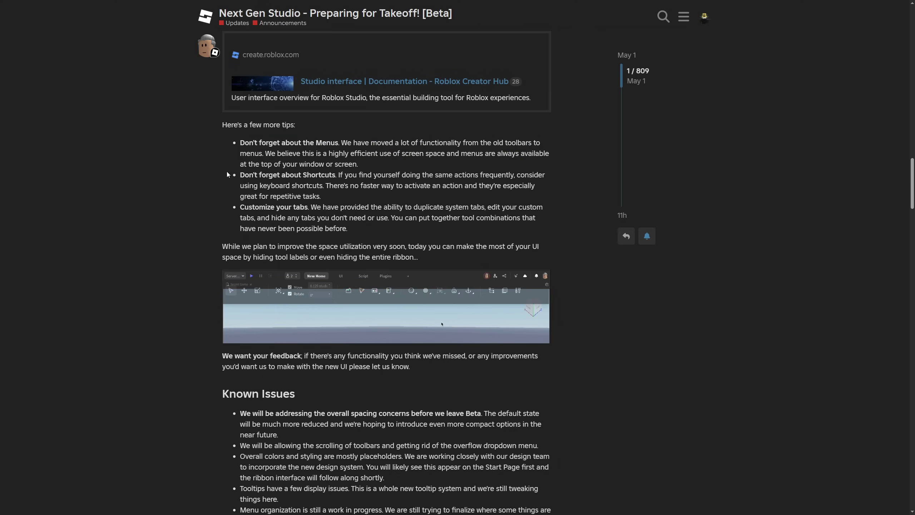
{"action": "left_click_drag", "start_coordinate": [228, 175], "coordinate": [382, 169]}
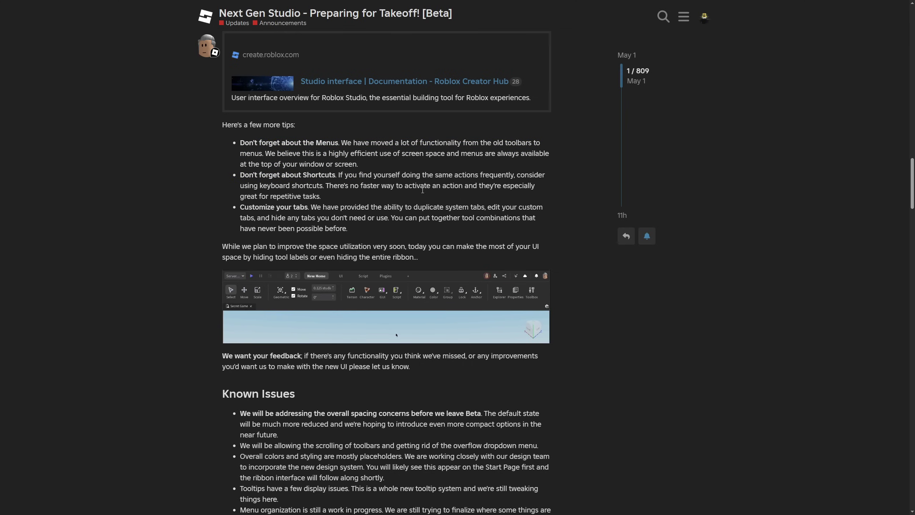
{"action": "scroll", "coordinate": [255, 161], "scroll_direction": "down", "scroll_amount": 1}
{"action": "left_click_drag", "start_coordinate": [238, 146], "coordinate": [312, 139]}
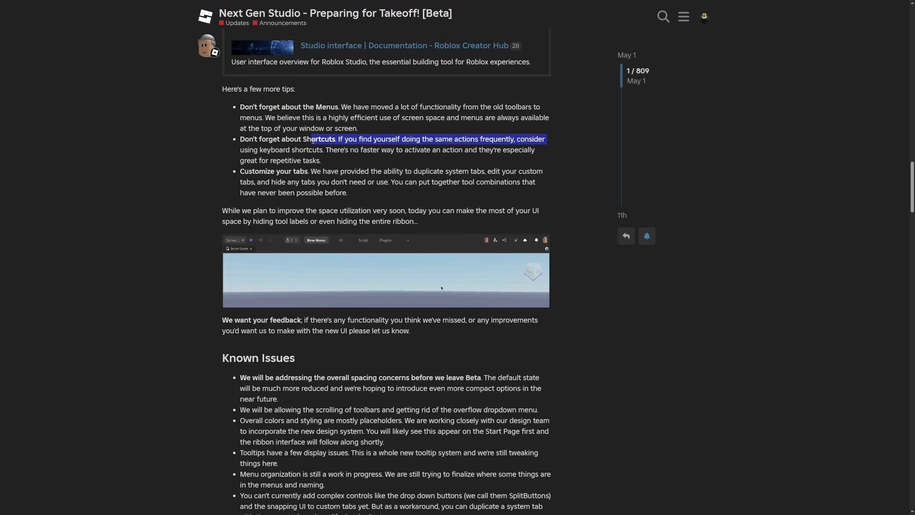
{"action": "left_click", "coordinate": [324, 171]}
Read the "Customize your tabs" tip on duplicating system tabs, editing custom tabs and hiding unneeded ones.
{"action": "left_click_drag", "start_coordinate": [241, 173], "coordinate": [309, 172]}
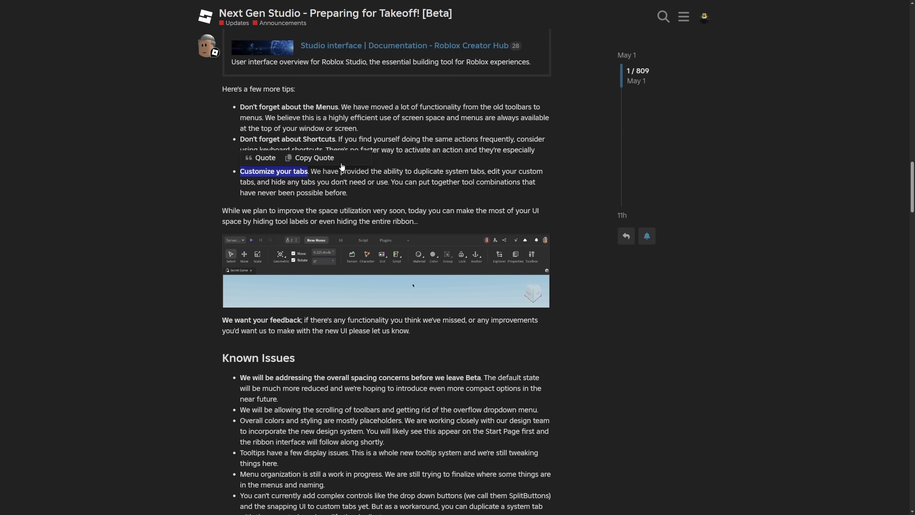
{"action": "left_click", "coordinate": [306, 172]}
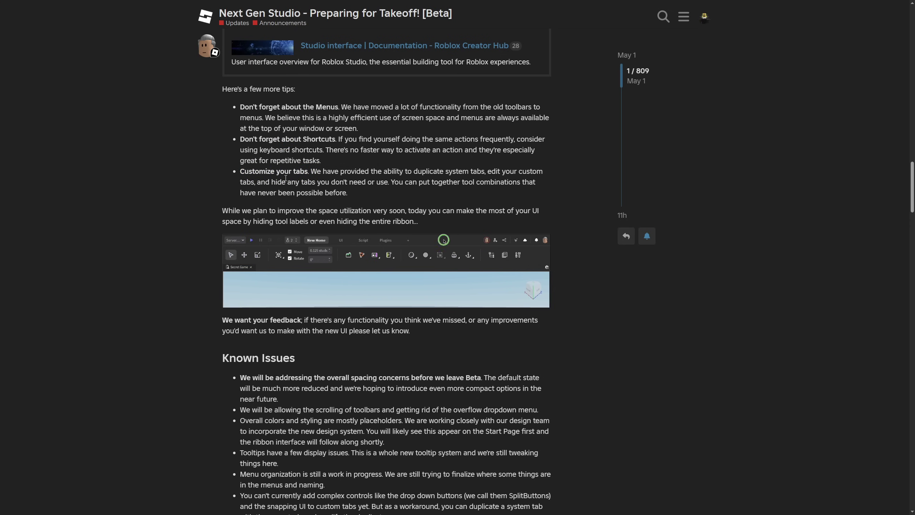
{"action": "left_click_drag", "start_coordinate": [308, 173], "coordinate": [241, 172]}
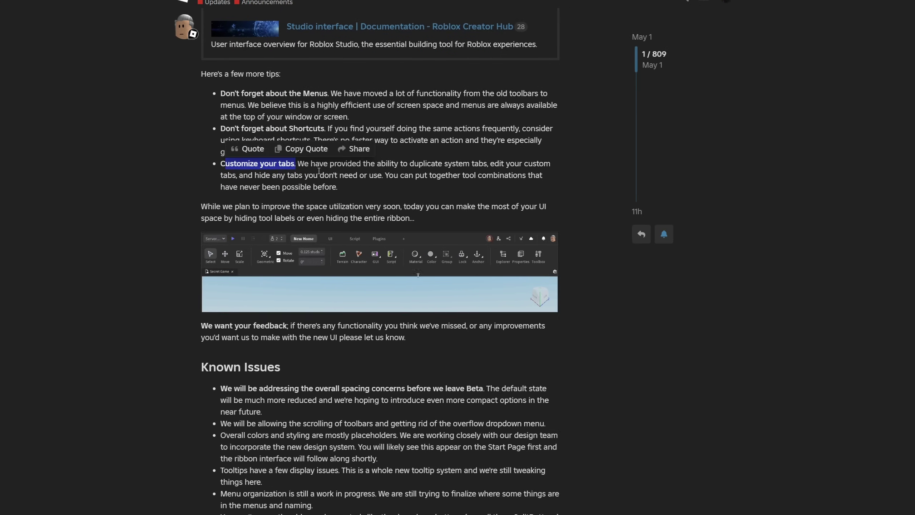
{"action": "left_click", "coordinate": [310, 180]}
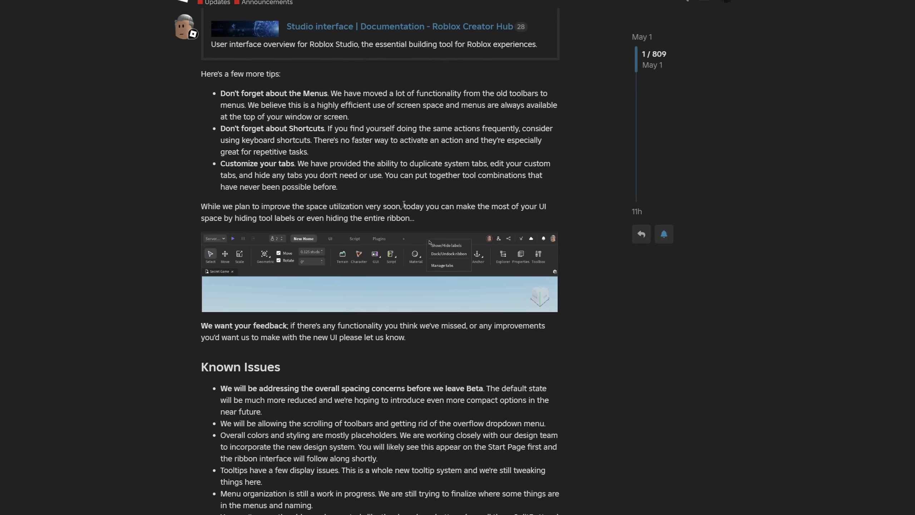
{"action": "left_click_drag", "start_coordinate": [337, 187], "coordinate": [201, 165]}
{"action": "left_click", "coordinate": [366, 187]}
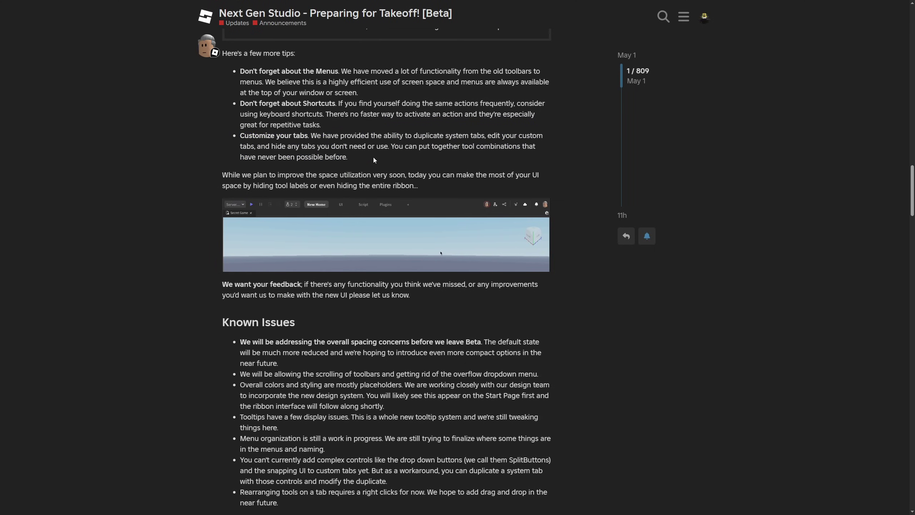
{"action": "scroll", "coordinate": [375, 161], "scroll_direction": "up", "scroll_amount": 2}
{"action": "left_click_drag", "start_coordinate": [348, 229], "coordinate": [227, 209]}
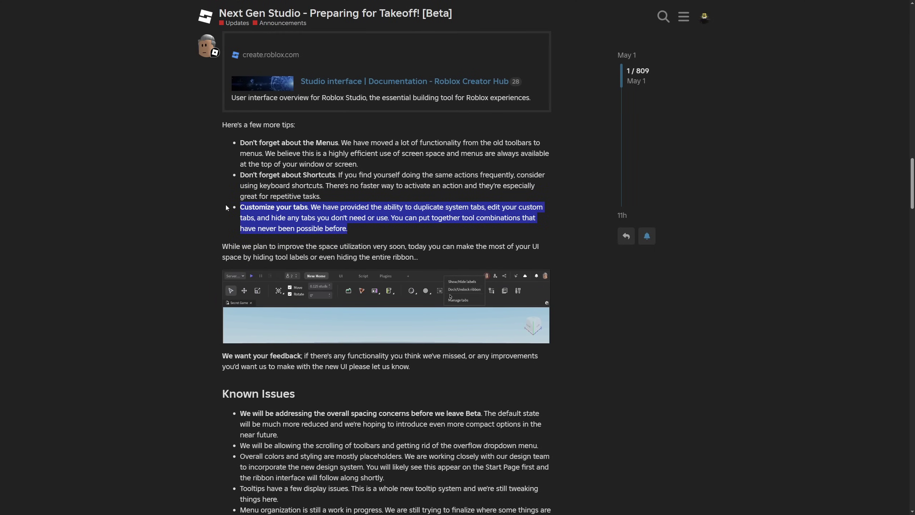
{"action": "left_click", "coordinate": [386, 237]}
{"action": "left_click_drag", "start_coordinate": [276, 125], "coordinate": [311, 129]}
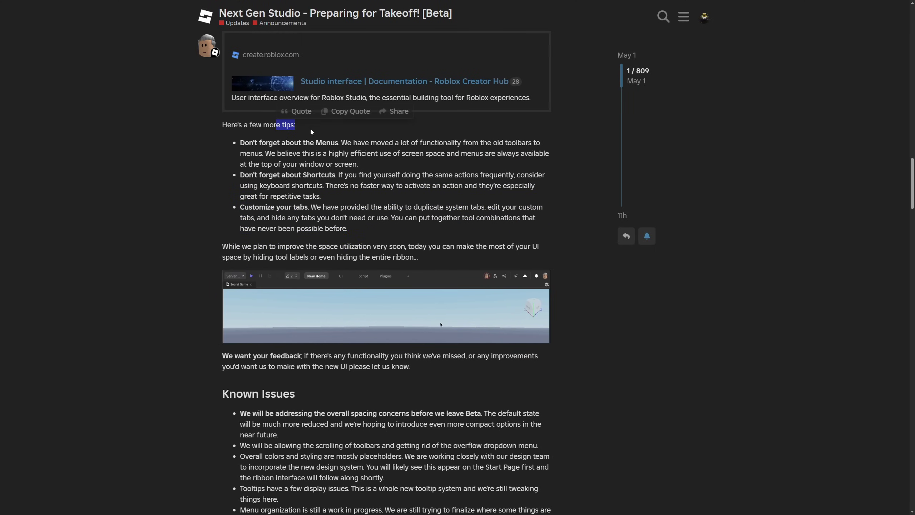
{"action": "left_click", "coordinate": [324, 129]}
{"action": "left_click_drag", "start_coordinate": [241, 207], "coordinate": [388, 234]}
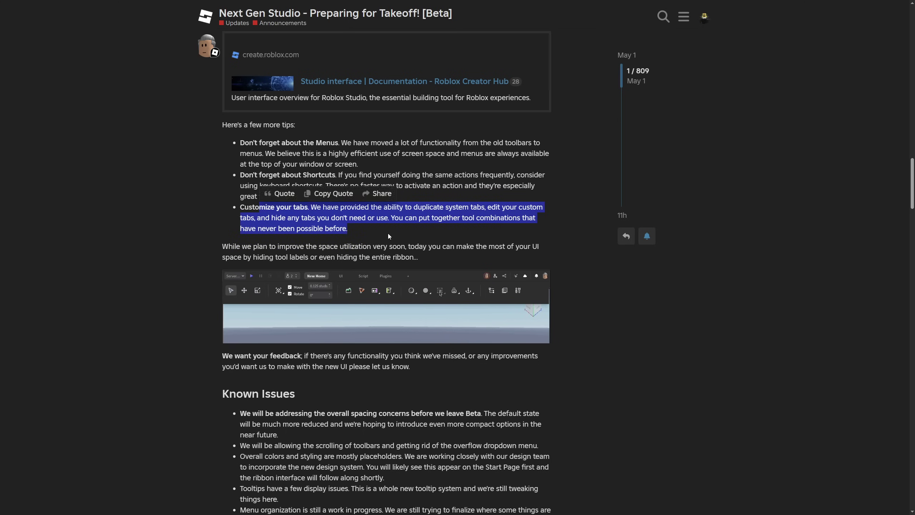
{"action": "left_click", "coordinate": [388, 233]}
Read the note on gaining UI space by hiding tool labels or the entire ribbon.
{"action": "scroll", "coordinate": [176, 186], "scroll_direction": "down", "scroll_amount": 3}
{"action": "mouse_move", "coordinate": [223, 139]}
{"action": "left_mouse_down"}
{"action": "mouse_move", "coordinate": [529, 138]}
{"action": "mouse_move", "coordinate": [260, 158]}
{"action": "mouse_move", "coordinate": [420, 155]}
{"action": "mouse_move", "coordinate": [222, 144]}
{"action": "left_mouse_up"}
{"action": "left_click", "coordinate": [432, 153]}
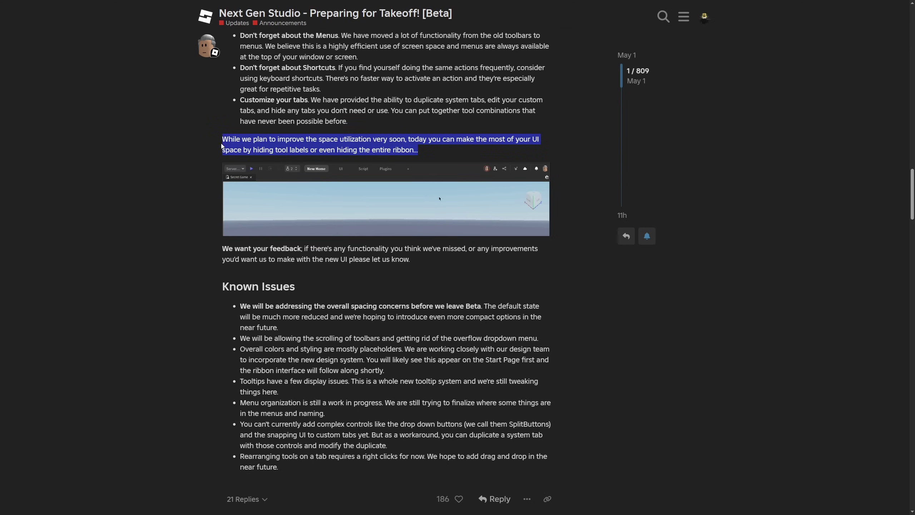
{"action": "left_click", "coordinate": [120, 198]}
{"action": "scroll", "coordinate": [205, 200], "scroll_direction": "down", "scroll_amount": 2}
{"action": "left_click_drag", "start_coordinate": [204, 200], "coordinate": [189, 180]}
{"action": "left_click", "coordinate": [190, 204]}
Examine the first Known Issues entry on overall spacing and compare it with the ribbon demo image above.
{"action": "scroll", "coordinate": [397, 204], "scroll_direction": "down", "scroll_amount": 1}
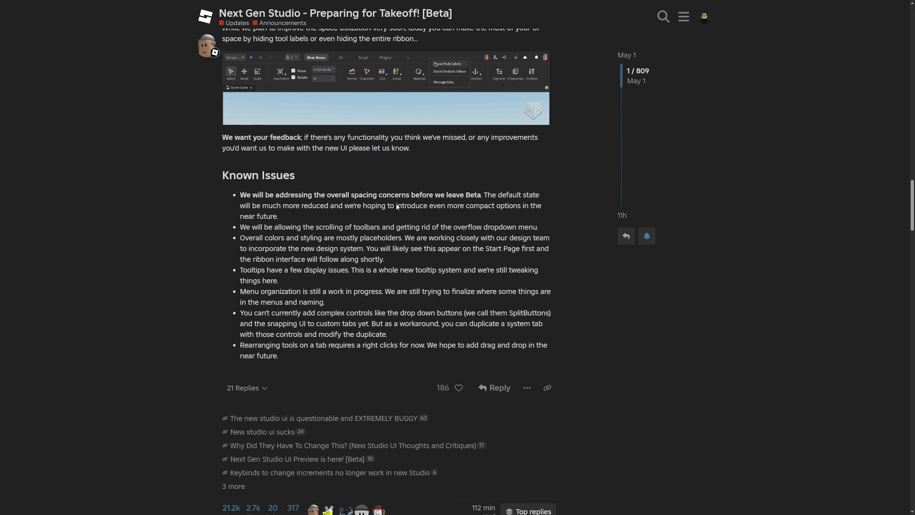
{"action": "left_click_drag", "start_coordinate": [327, 151], "coordinate": [279, 186]}
{"action": "left_click", "coordinate": [165, 191]}
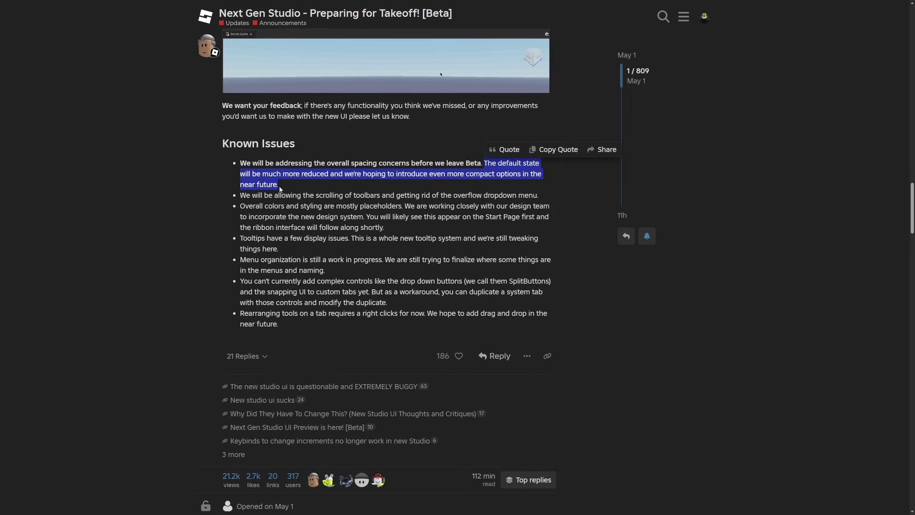
{"action": "left_click", "coordinate": [282, 186]}
{"action": "scroll", "coordinate": [281, 186], "scroll_direction": "up", "scroll_amount": 2}
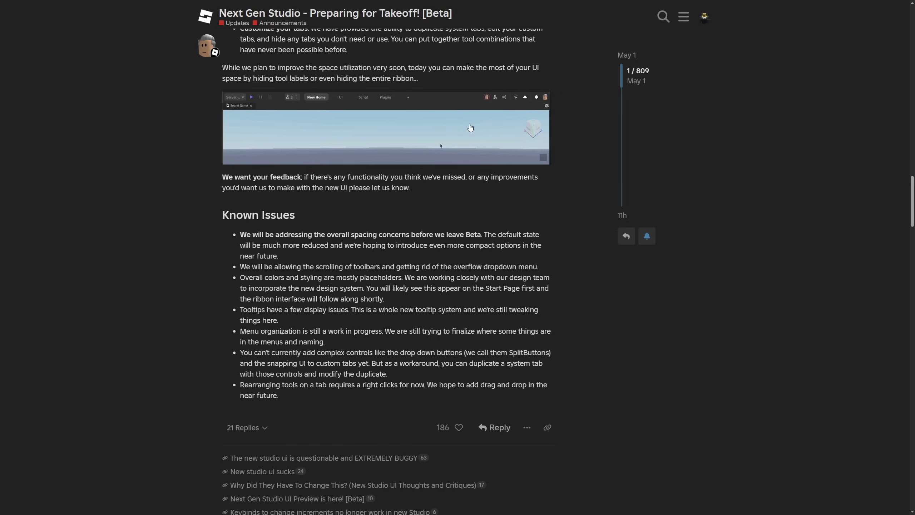
{"action": "scroll", "coordinate": [393, 117], "scroll_direction": "down", "scroll_amount": 2}
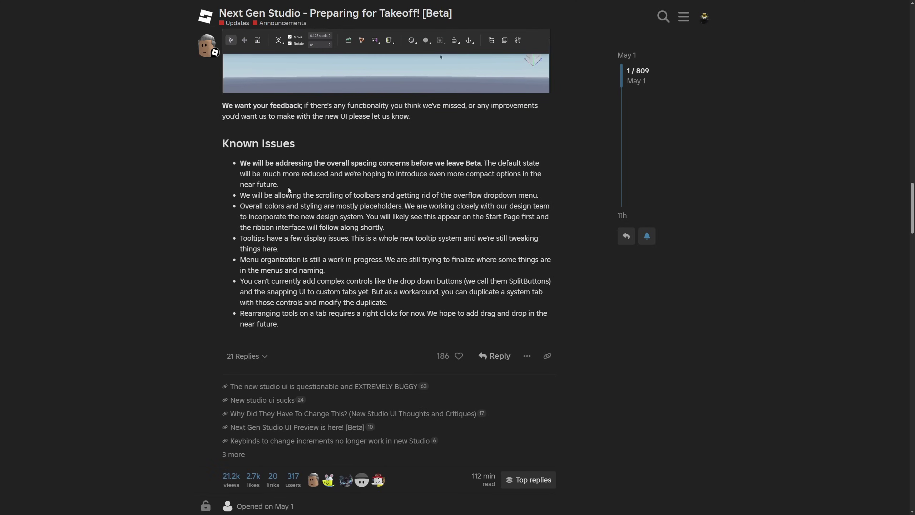
{"action": "left_click_drag", "start_coordinate": [290, 186], "coordinate": [240, 163]}
{"action": "left_click", "coordinate": [241, 162]}
{"action": "scroll", "coordinate": [274, 152], "scroll_direction": "down", "scroll_amount": 1}
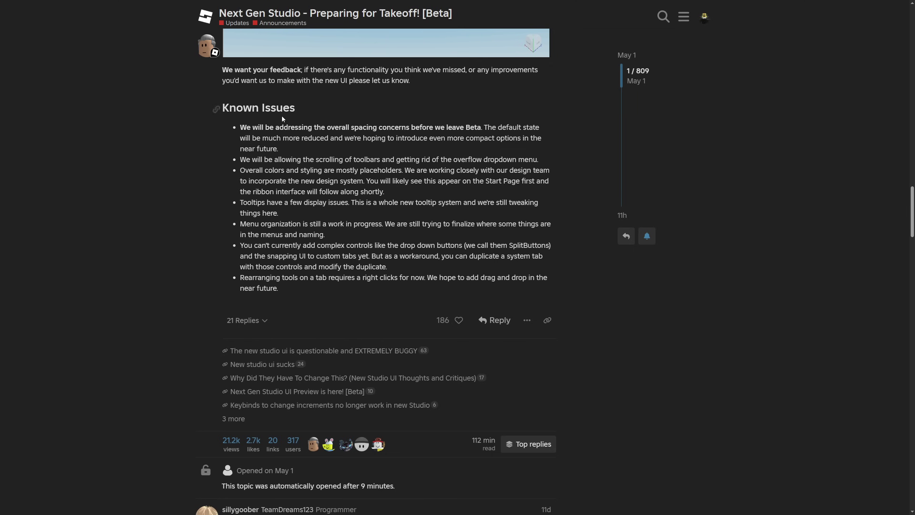
Read the known issues on toolbar scrolling and placeholder colors and styling, rechecking the ribbon demo image.
{"action": "scroll", "coordinate": [367, 139], "scroll_direction": "down", "scroll_amount": 1}
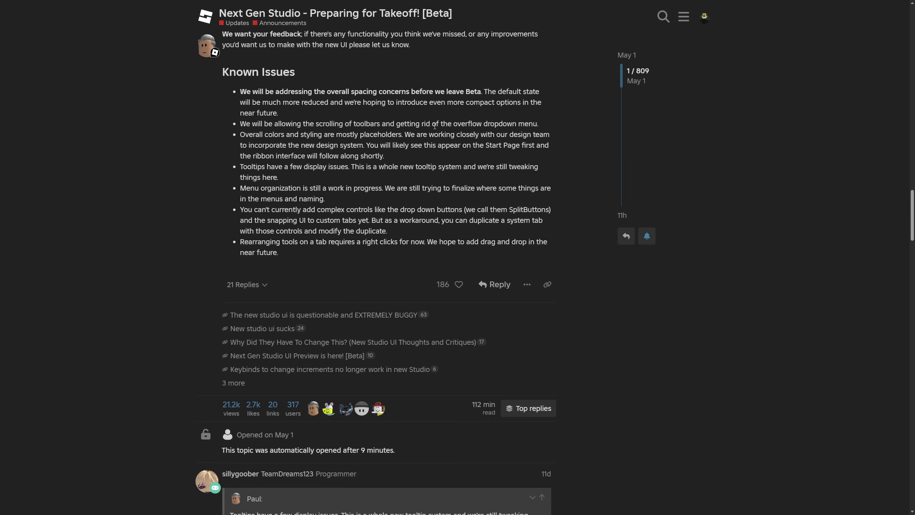
{"action": "left_click_drag", "start_coordinate": [544, 128], "coordinate": [439, 124]}
{"action": "left_click_drag", "start_coordinate": [268, 135], "coordinate": [406, 136]}
{"action": "left_click", "coordinate": [411, 159]}
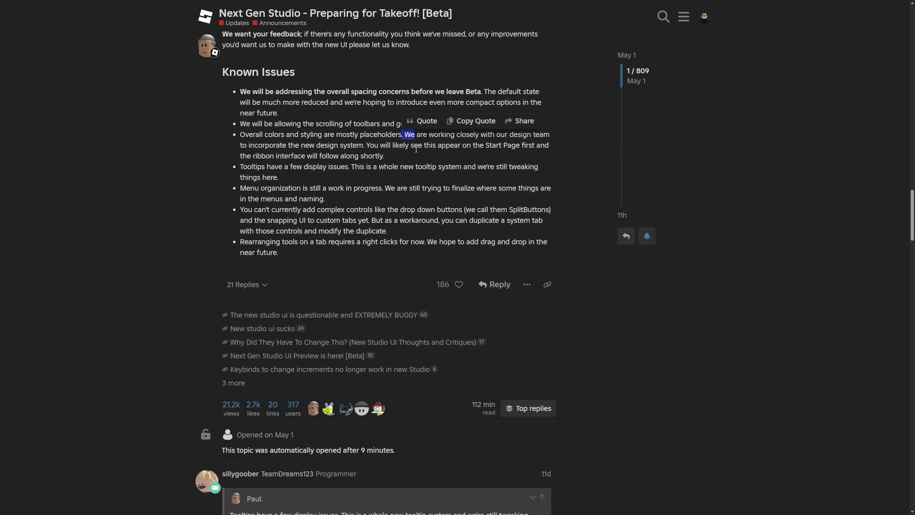
{"action": "left_click", "coordinate": [408, 146]}
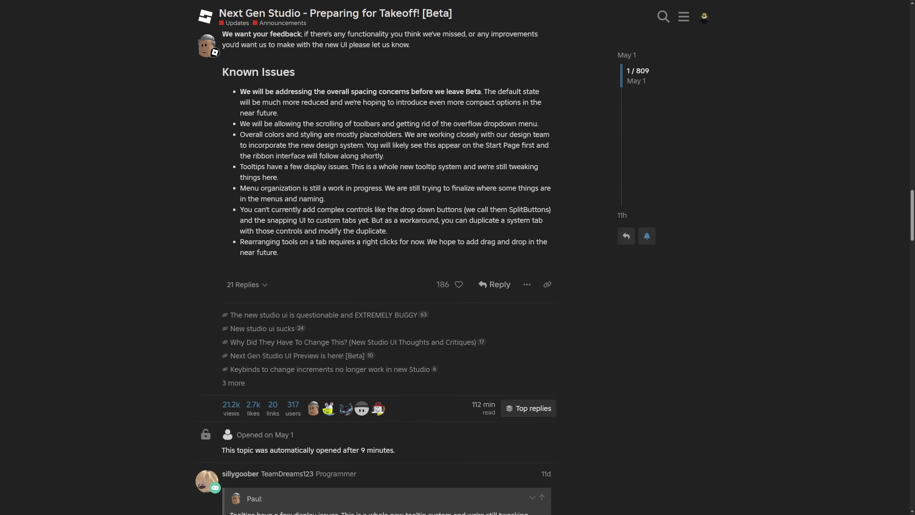
{"action": "left_click_drag", "start_coordinate": [389, 148], "coordinate": [336, 136]}
{"action": "scroll", "coordinate": [377, 145], "scroll_direction": "up", "scroll_amount": 6}
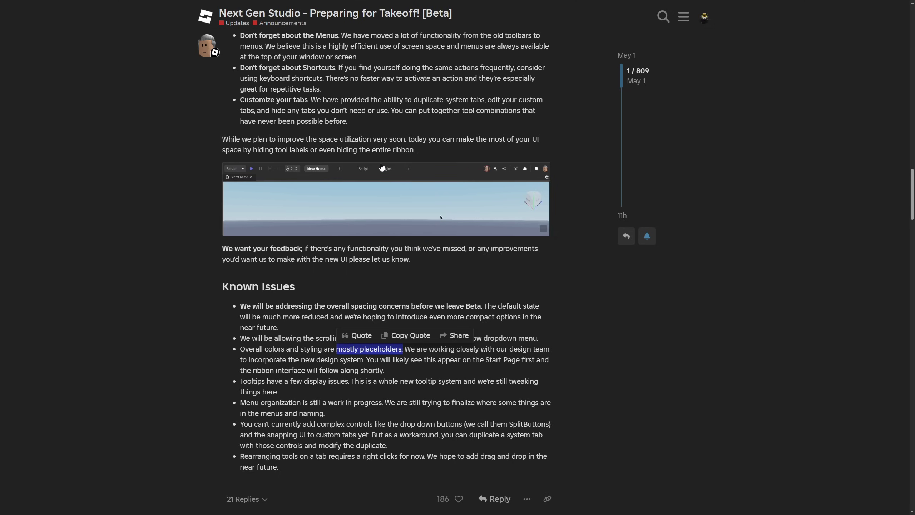
{"action": "scroll", "coordinate": [417, 189], "scroll_direction": "down", "scroll_amount": 6}
Read the known issues on tooltip display and menu organization.
{"action": "left_click_drag", "start_coordinate": [243, 167], "coordinate": [345, 172]}
{"action": "left_click", "coordinate": [356, 178]}
{"action": "left_click_drag", "start_coordinate": [328, 152], "coordinate": [255, 150]}
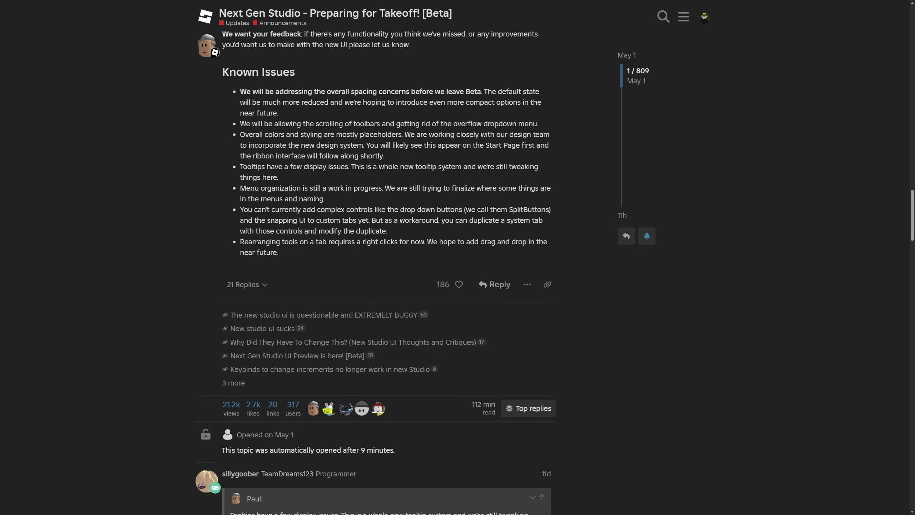
{"action": "left_click_drag", "start_coordinate": [247, 167], "coordinate": [460, 188]}
{"action": "left_click", "coordinate": [399, 203]}
{"action": "left_click", "coordinate": [458, 198]}
Read the known issues on complex controls in custom tabs, the duplicate-tab workaround, and rearranging tools on a tab.
{"action": "scroll", "coordinate": [300, 191], "scroll_direction": "down", "scroll_amount": 1}
{"action": "left_click_drag", "start_coordinate": [248, 174], "coordinate": [431, 173]}
{"action": "left_click_drag", "start_coordinate": [254, 184], "coordinate": [356, 186]}
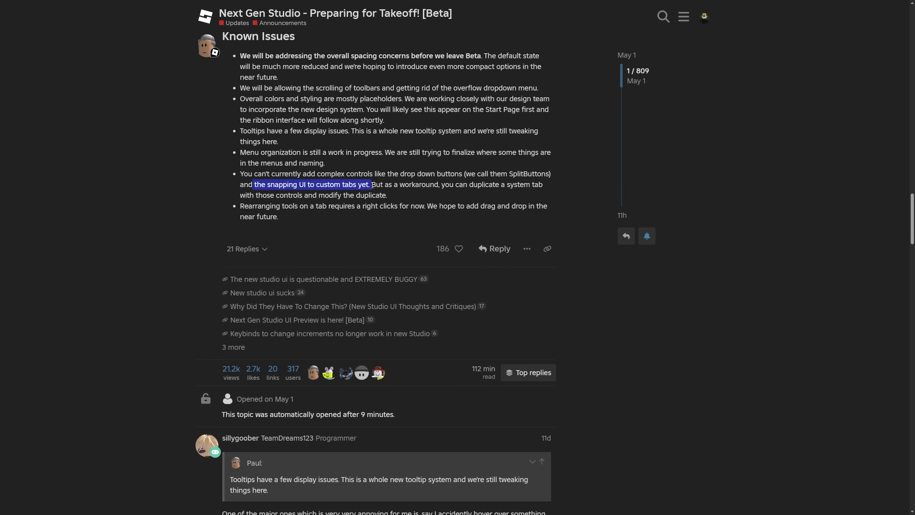
{"action": "left_click_drag", "start_coordinate": [455, 186], "coordinate": [352, 197]}
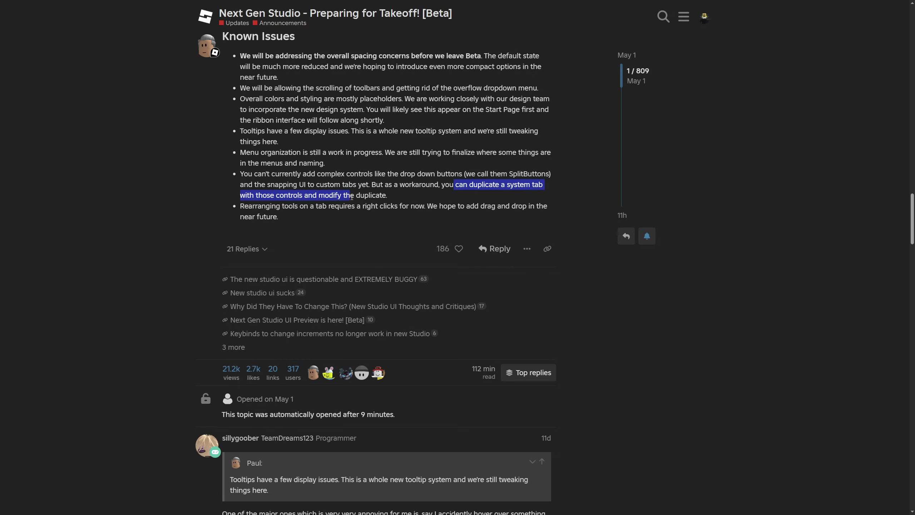
{"action": "left_click", "coordinate": [404, 204]}
{"action": "left_click_drag", "start_coordinate": [438, 185], "coordinate": [399, 185]}
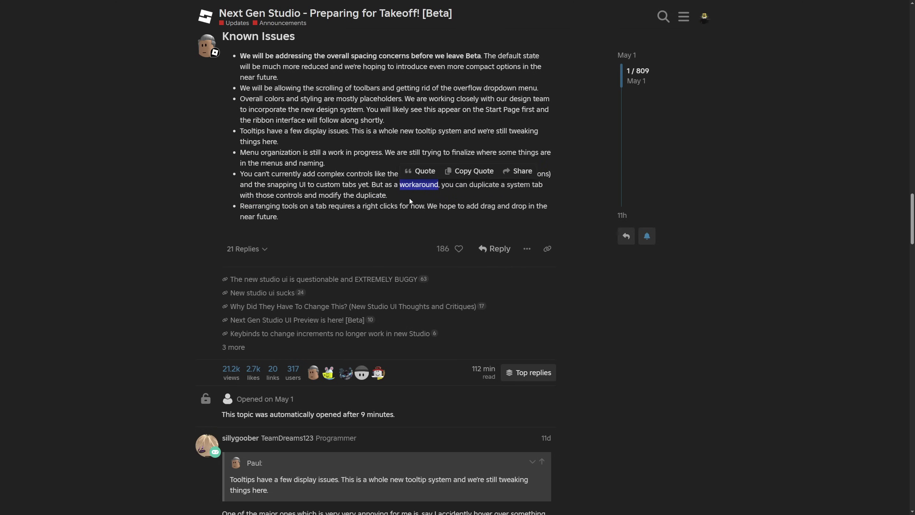
{"action": "left_click", "coordinate": [414, 204]}
{"action": "scroll", "coordinate": [366, 203], "scroll_direction": "down", "scroll_amount": 1}
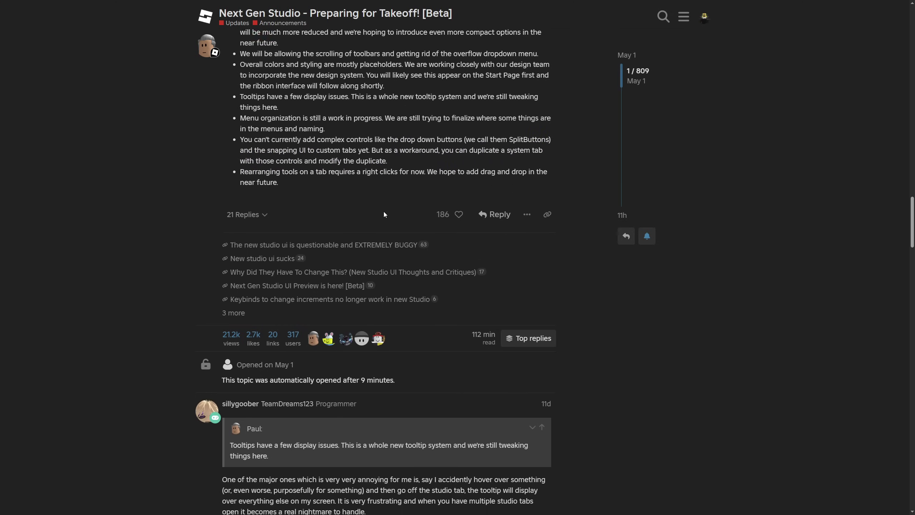
{"action": "scroll", "coordinate": [364, 216], "scroll_direction": "up", "scroll_amount": 2}
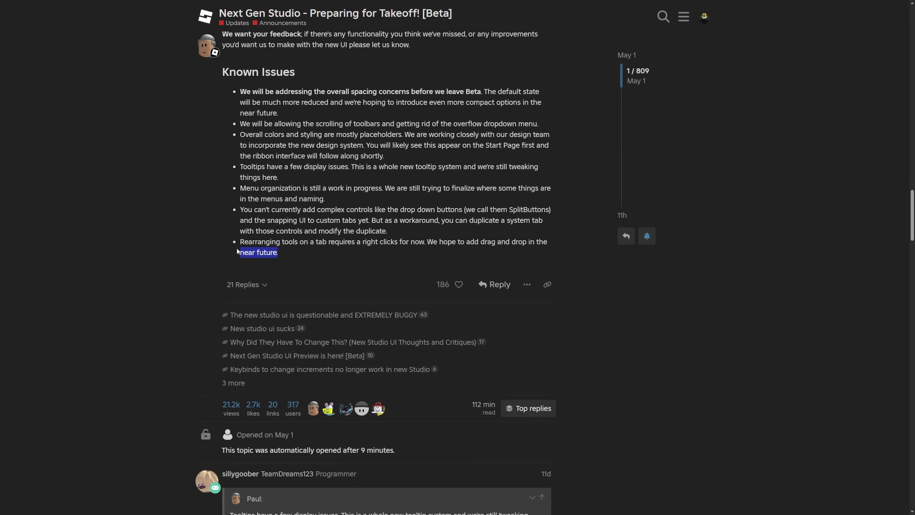
{"action": "left_click_drag", "start_coordinate": [244, 249], "coordinate": [216, 239]}
{"action": "left_click", "coordinate": [345, 276]}
Skim the whole announcement again and browse the community replies posted below it.
{"action": "scroll", "coordinate": [372, 241], "scroll_direction": "down", "scroll_amount": 5}
{"action": "scroll", "coordinate": [577, 364], "scroll_direction": "up", "scroll_amount": 15}
{"action": "scroll", "coordinate": [575, 364], "scroll_direction": "down", "scroll_amount": 13}
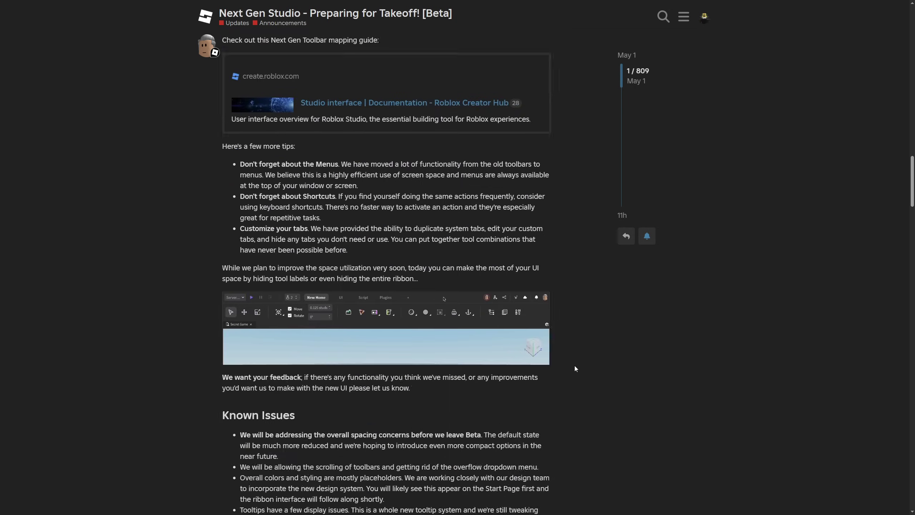
{"action": "scroll", "coordinate": [574, 366], "scroll_direction": "down", "scroll_amount": 15}
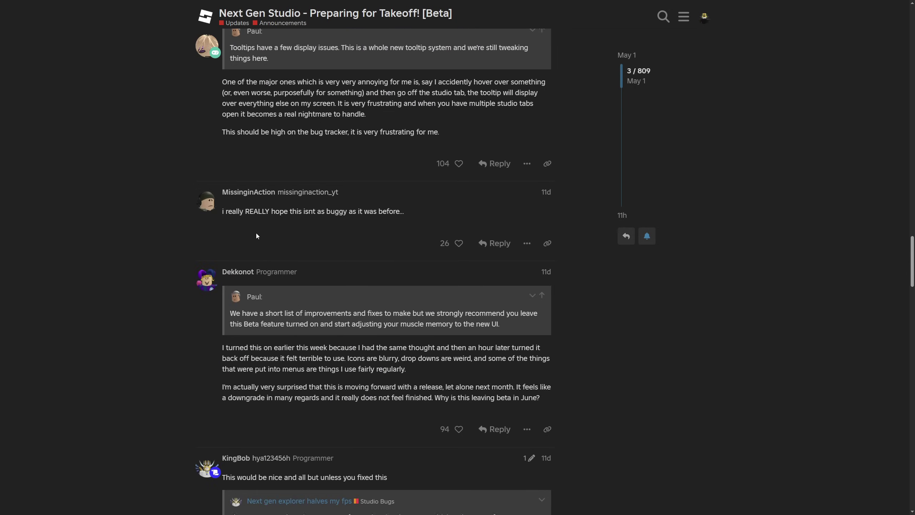
{"action": "scroll", "coordinate": [364, 204], "scroll_direction": "down", "scroll_amount": 20}
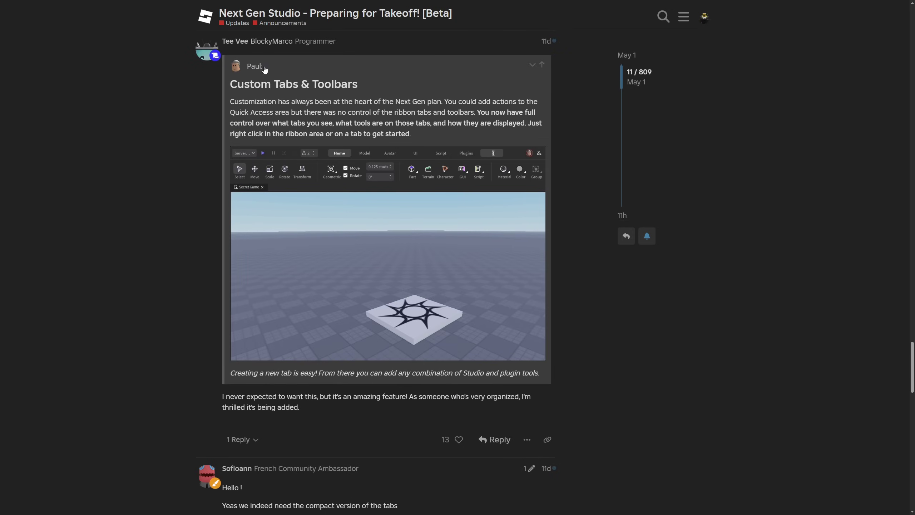
{"action": "scroll", "coordinate": [351, 259], "scroll_direction": "down", "scroll_amount": 15}
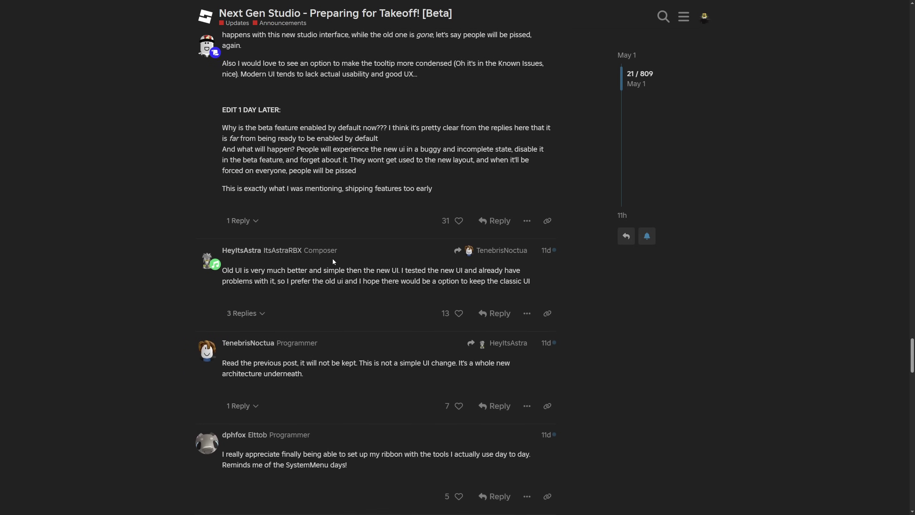
{"action": "key", "text": "Home"}
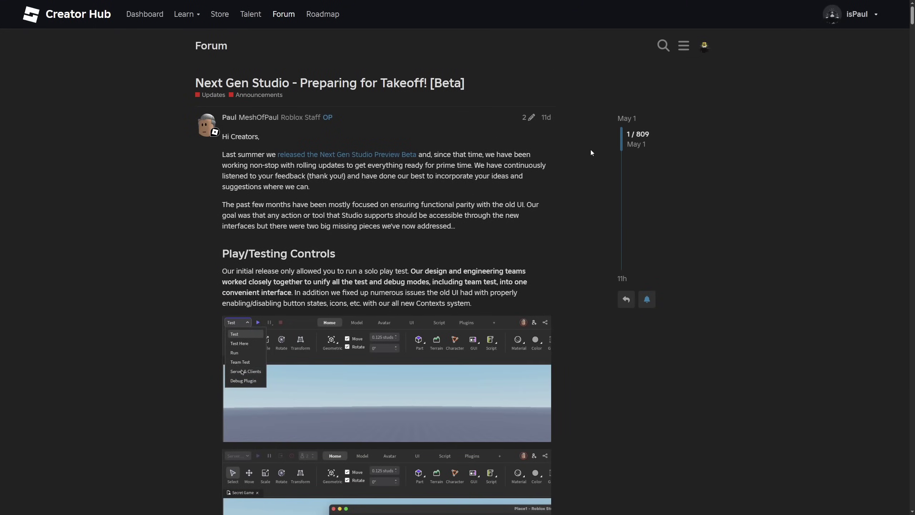
{"action": "scroll", "coordinate": [397, 257], "scroll_direction": "down", "scroll_amount": 15}
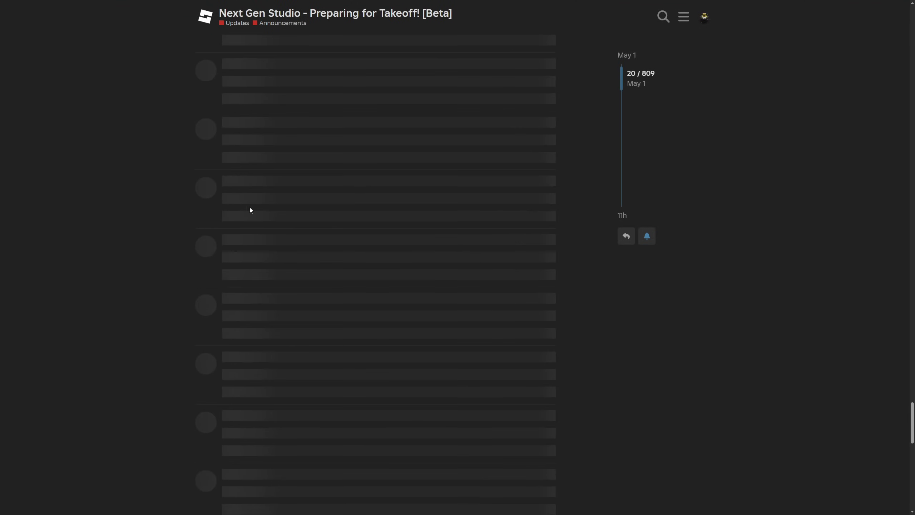